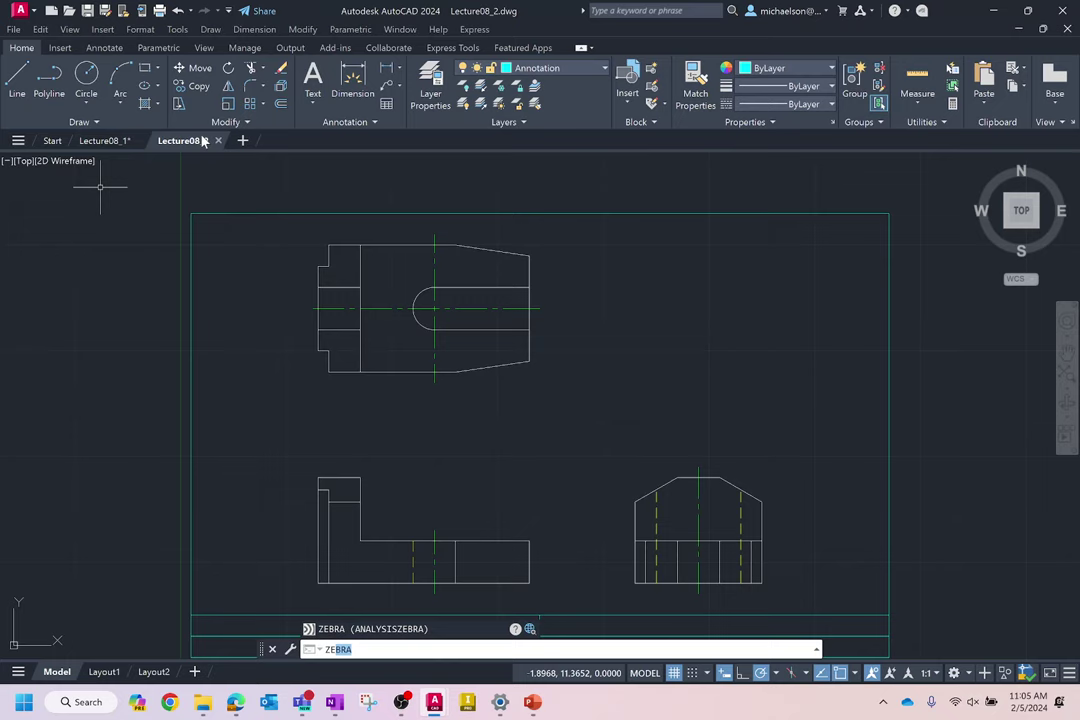
Zoom Lecture08_2 to its extents, then make Lecture08_1 the active drawing.
key("Escape")
type("z")
key("Return")
type("e")
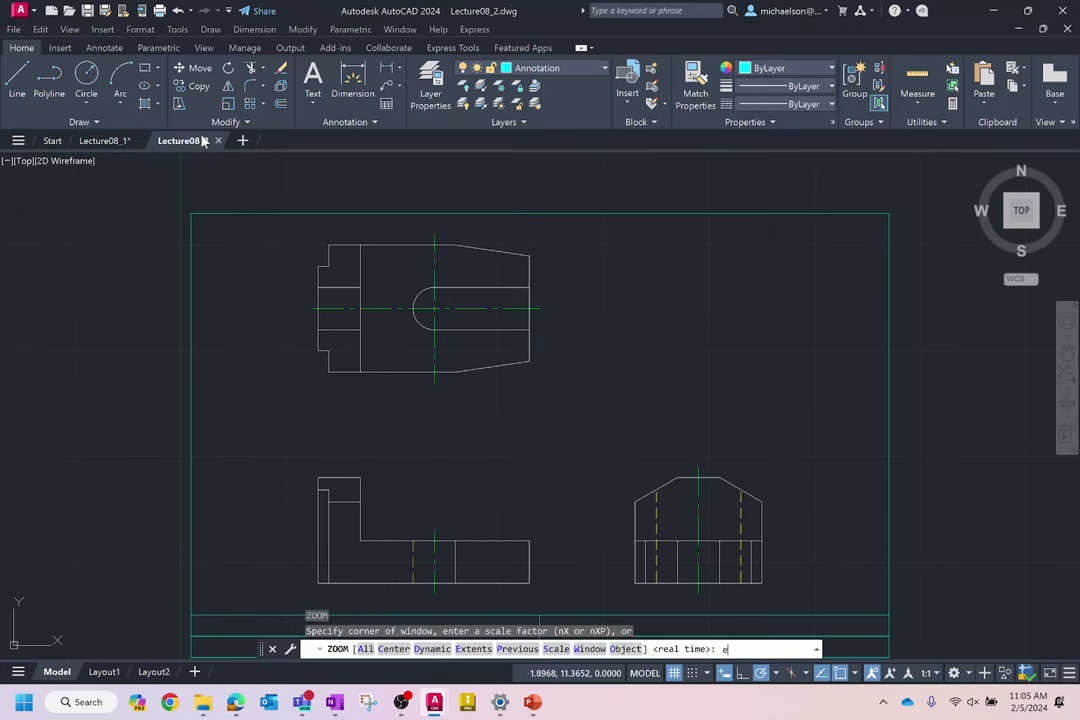
key("Return")
key("Return")
mouse_move(117, 143)
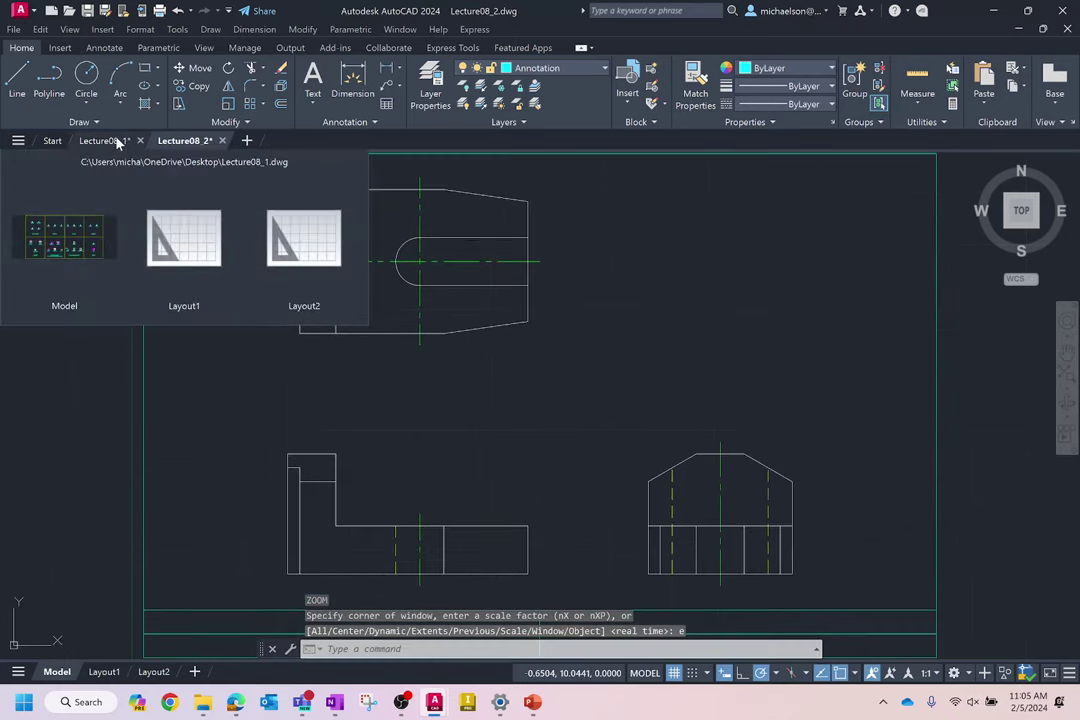
left_click(114, 142)
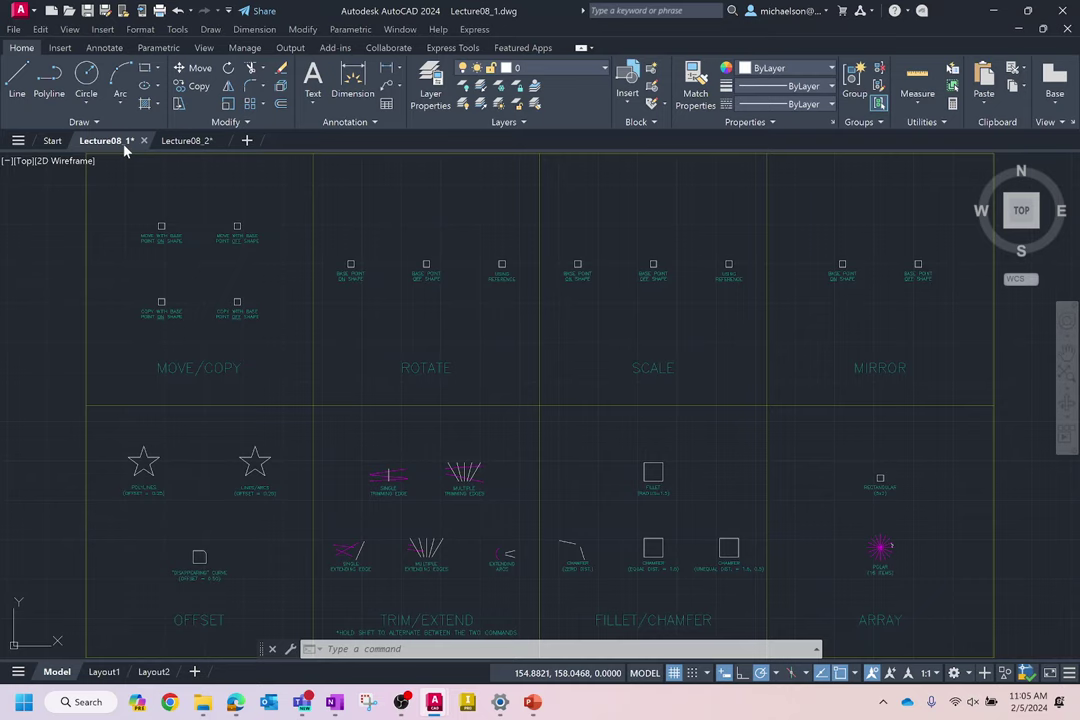
Open the Layers panel dropdown to show layers 0, Annotation, Boundary and Construction.
left_click(592, 70)
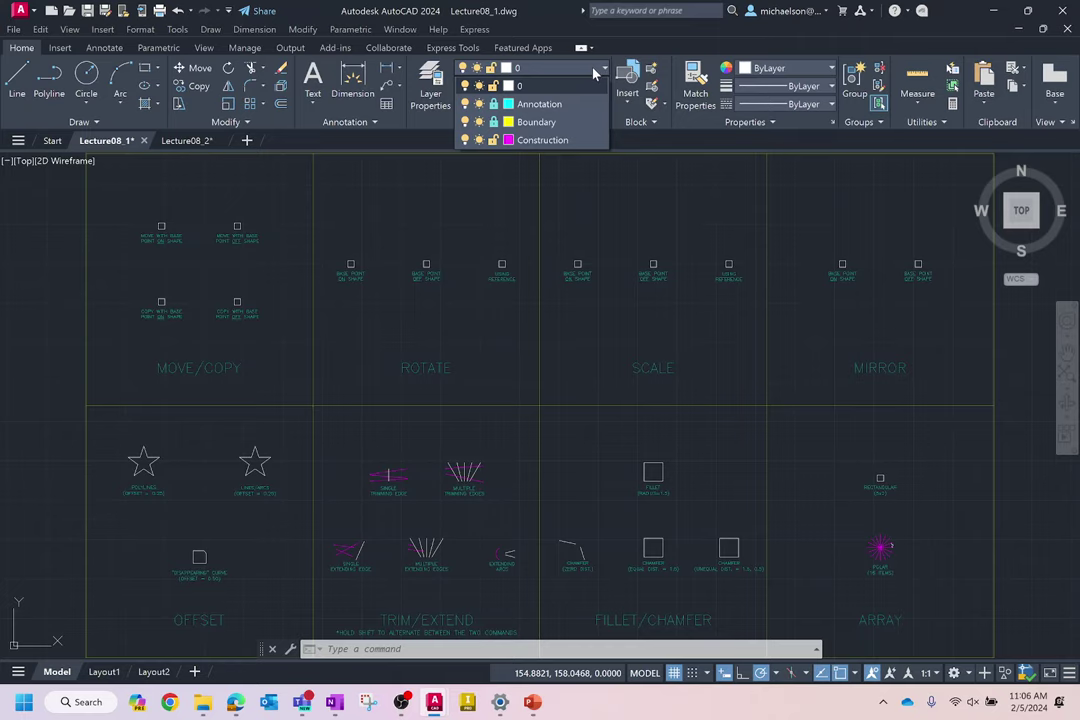
Close the layer list, then pan and zoom onto the MOVE WITH BASE POINT ON SHAPE square.
scroll(140, 274, "up", 3)
scroll(150, 300, "down", 2)
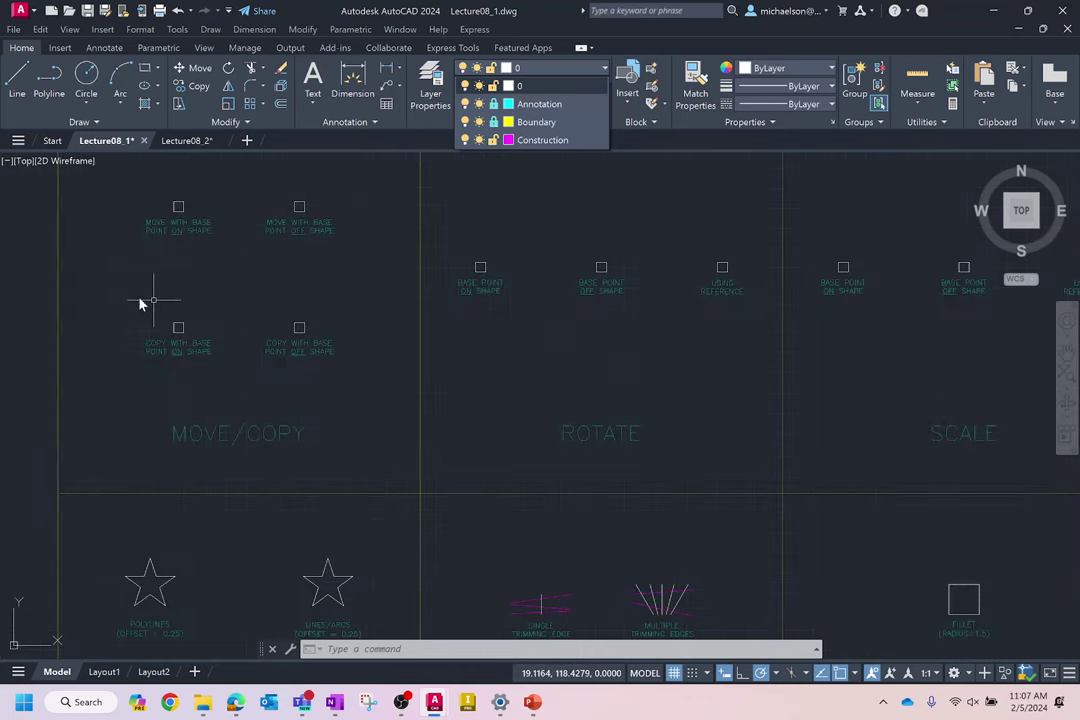
left_click(137, 296)
mouse_move(137, 296)
left_mouse_down()
mouse_move(172, 349)
mouse_move(127, 328)
left_mouse_up()
key("Escape")
key("Escape")
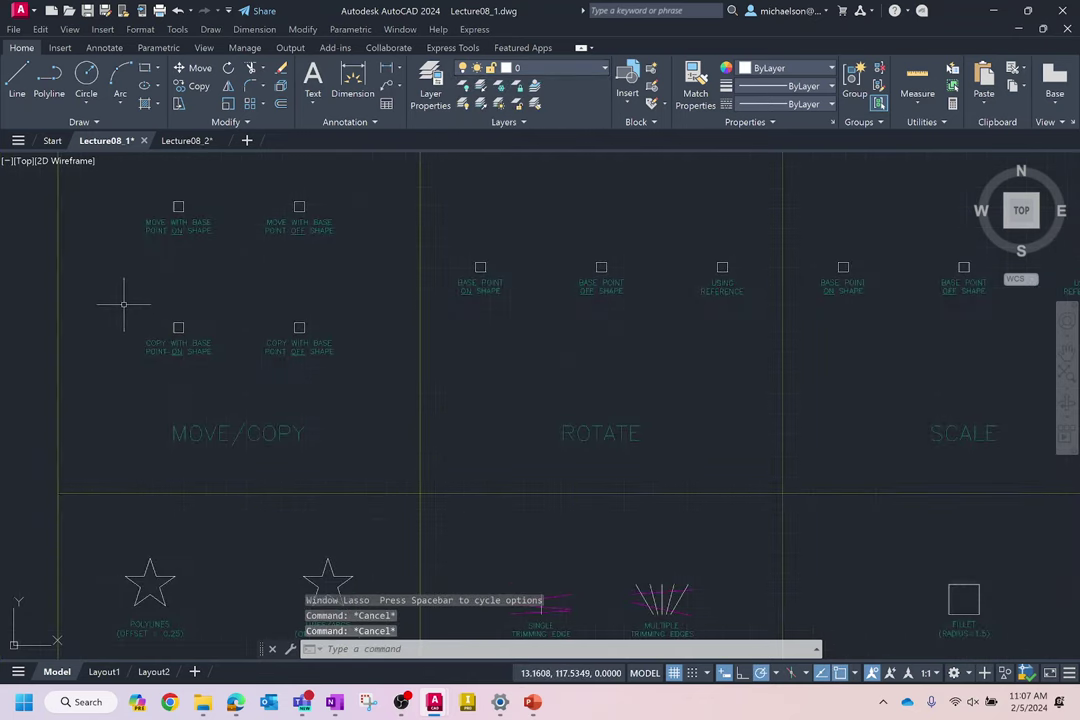
type("pan")
key("Return")
mouse_move(133, 301)
left_mouse_down()
mouse_move(231, 366)
mouse_move(272, 379)
left_mouse_up()
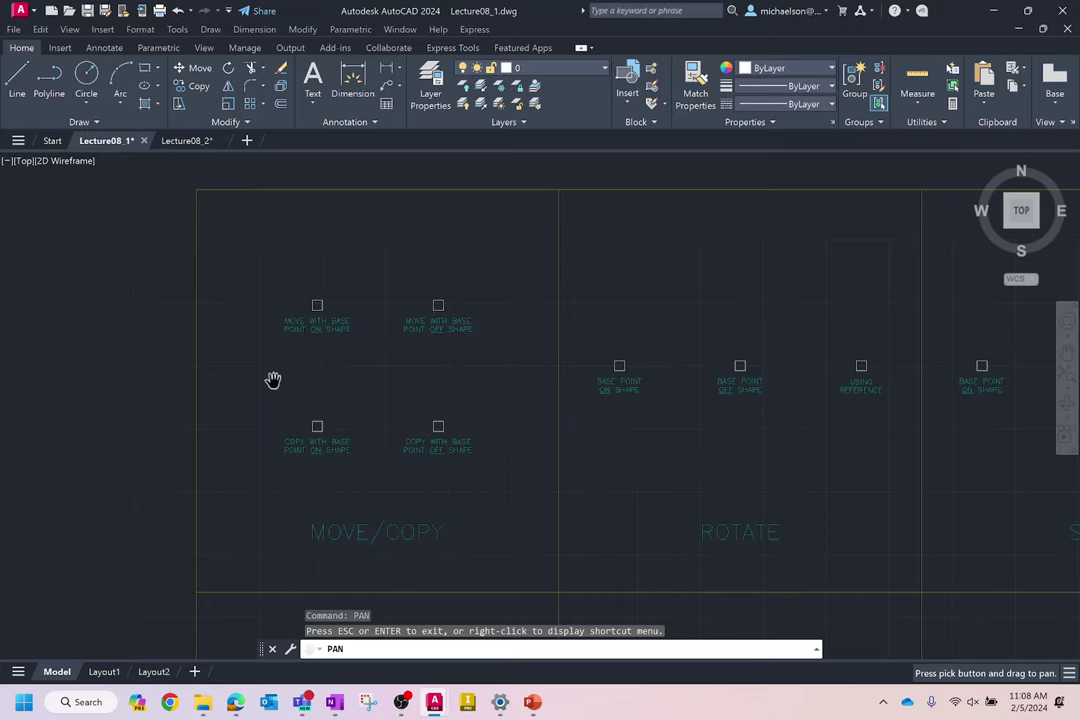
scroll(273, 380, "up", 2)
key("Escape")
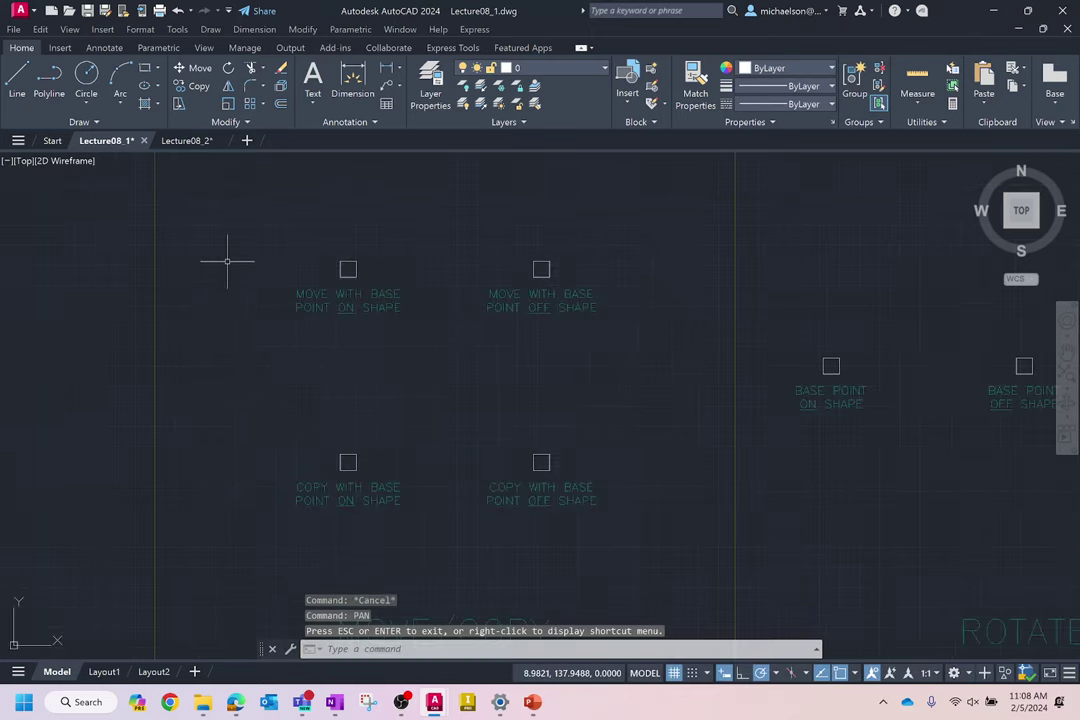
scroll(228, 262, "up", 4)
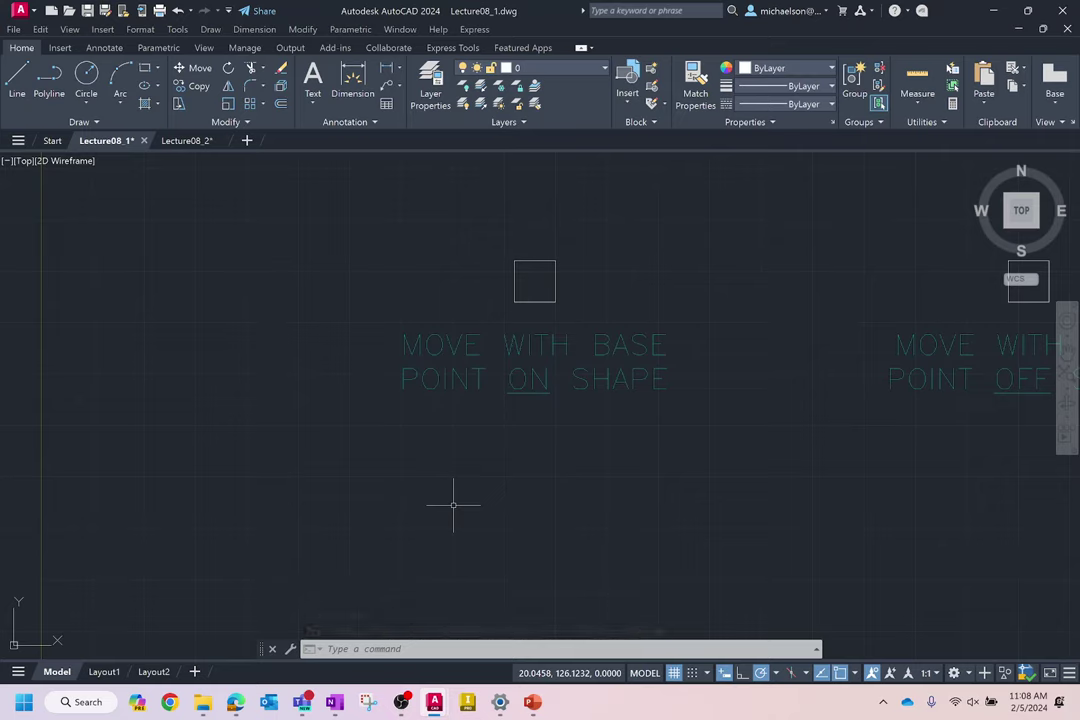
left_click(857, 672)
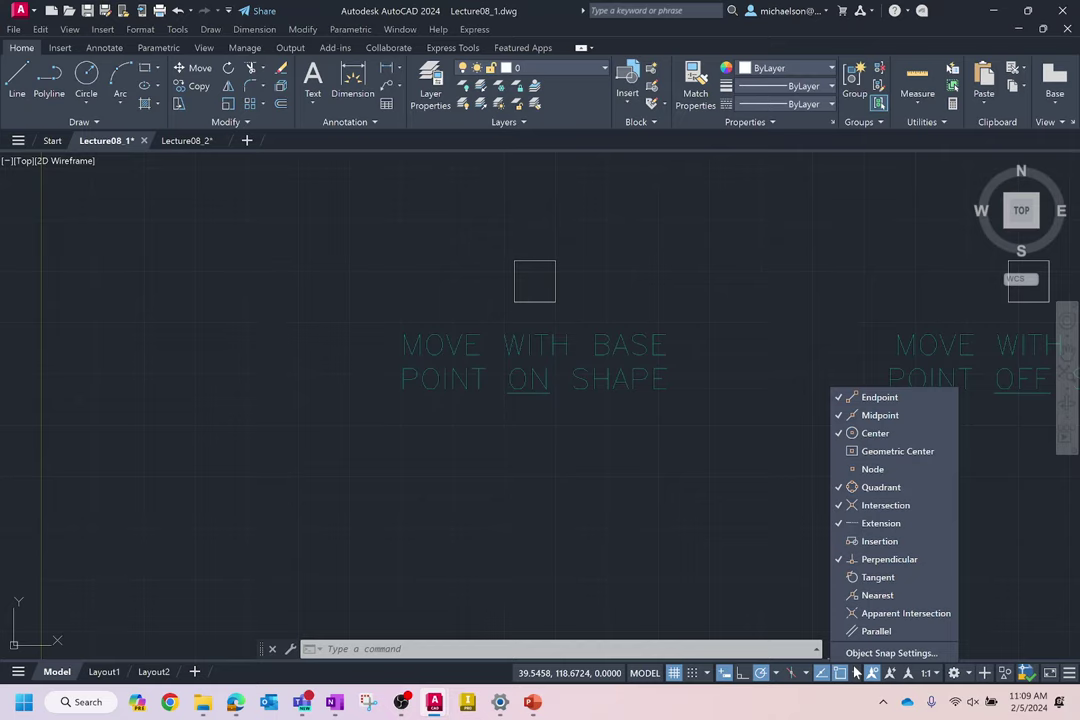
key("Escape")
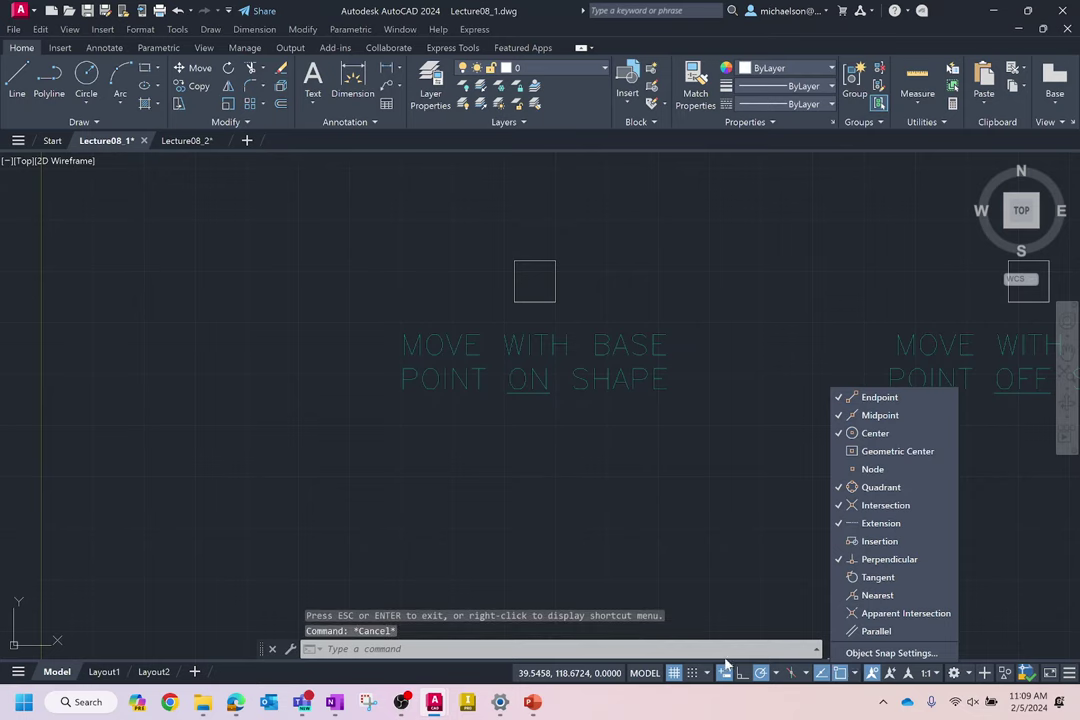
left_click(828, 676)
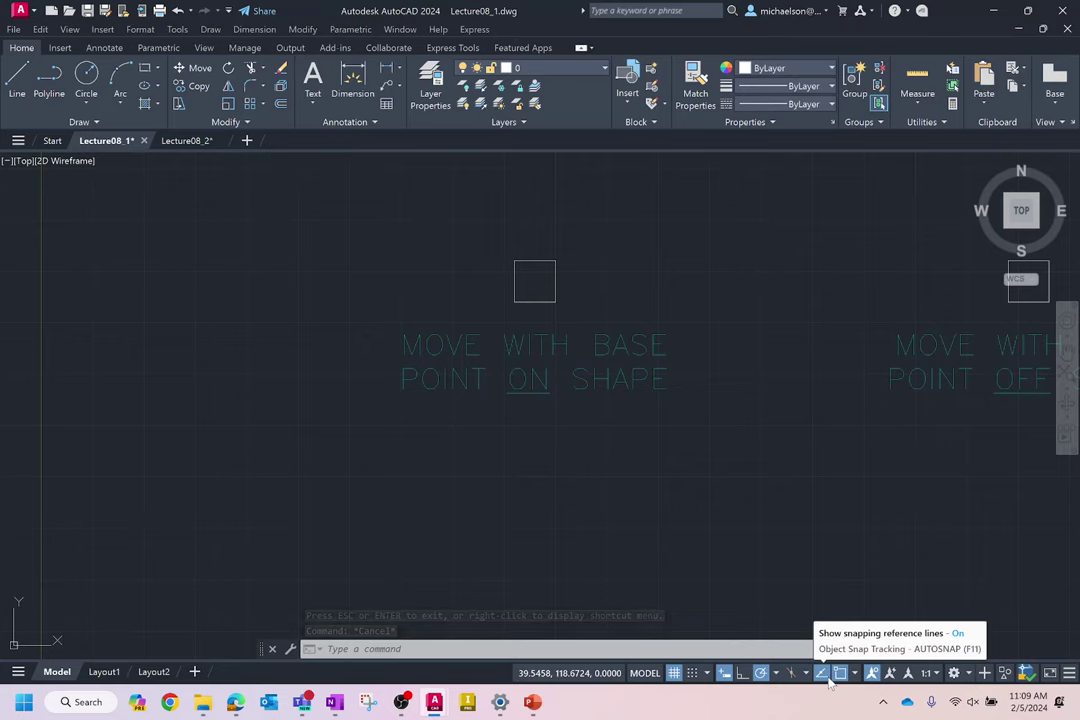
Move the square up and right, using its top-left corner as the base point.
type("move")
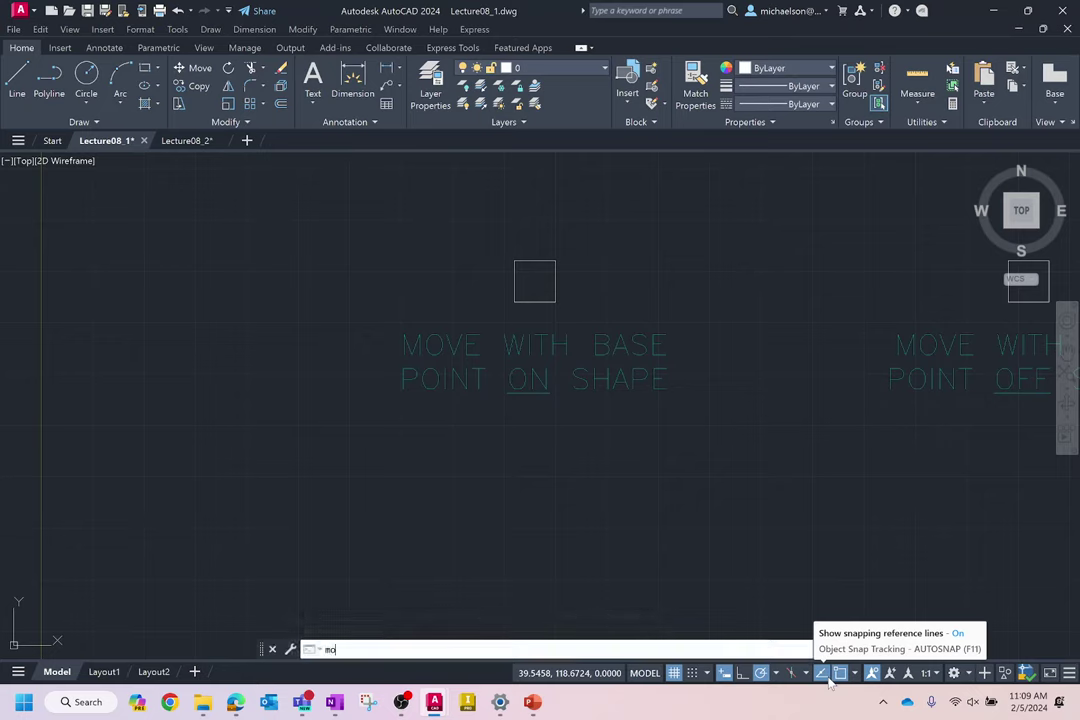
key("Return")
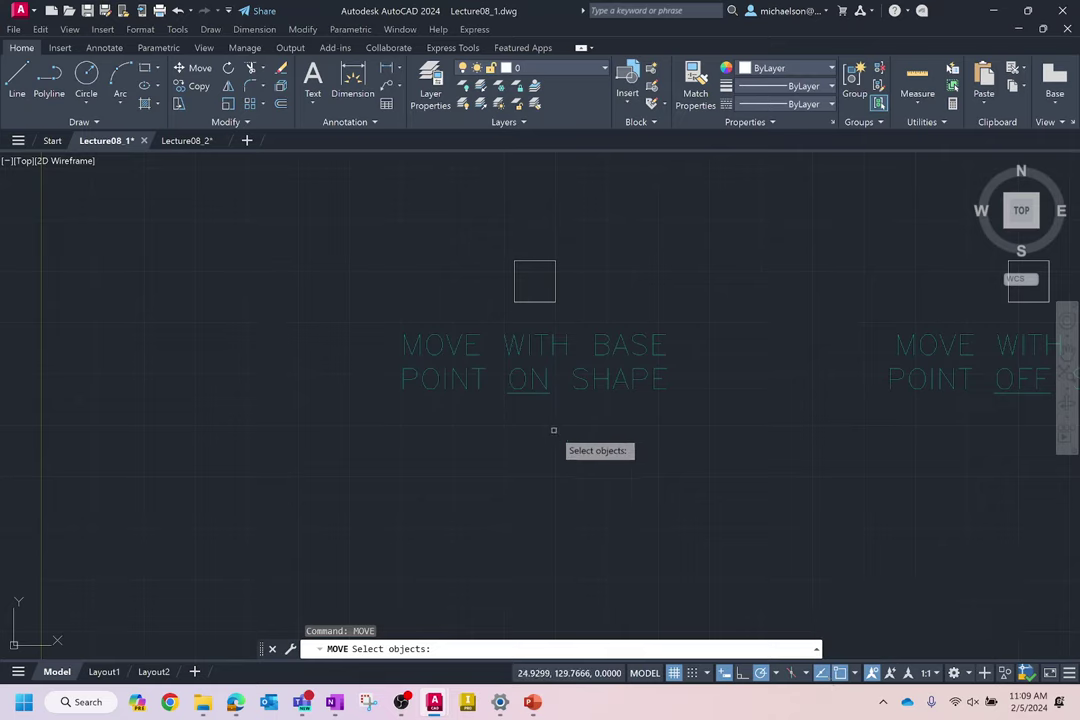
left_click(593, 236)
left_click(460, 305)
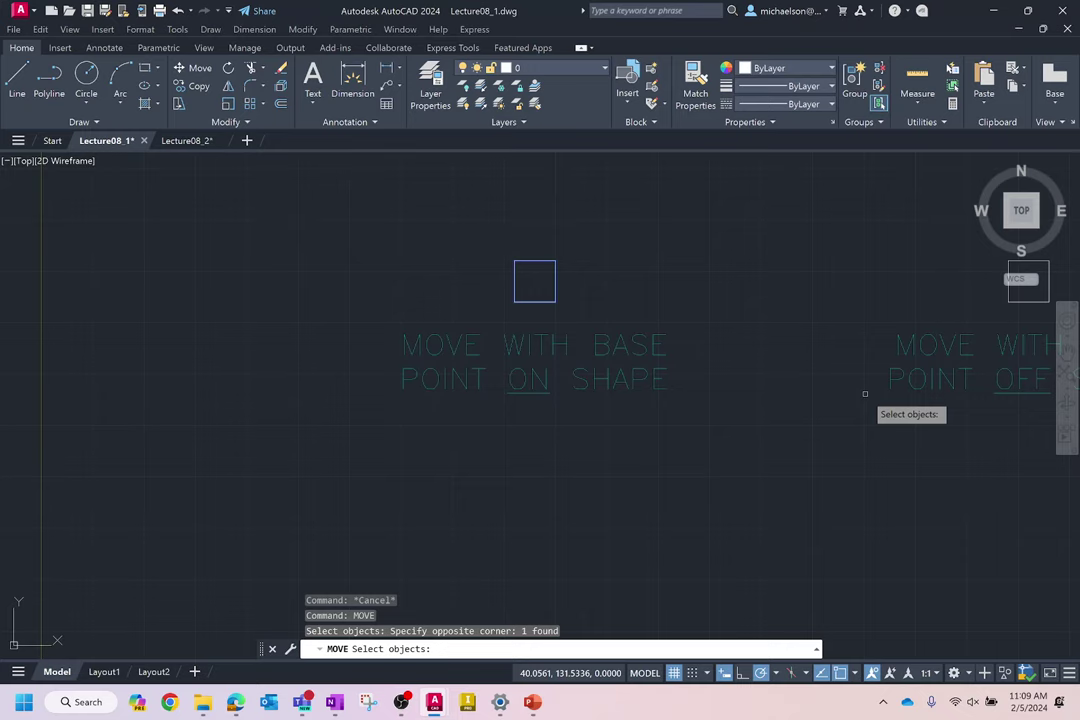
key("Return")
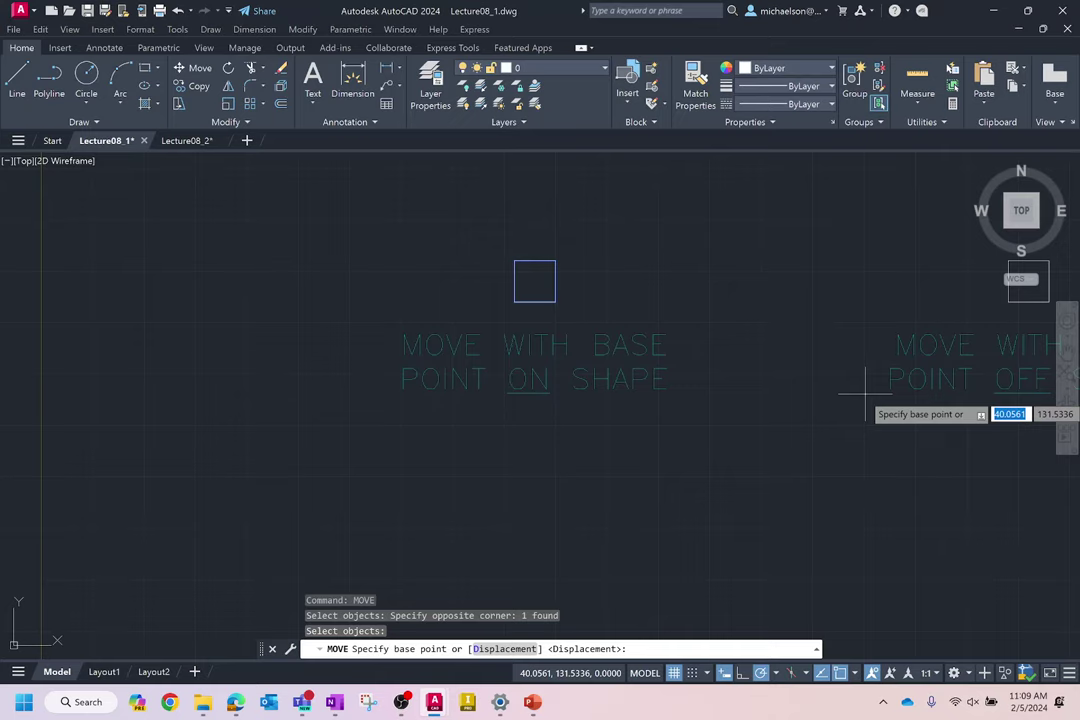
left_click(514, 261)
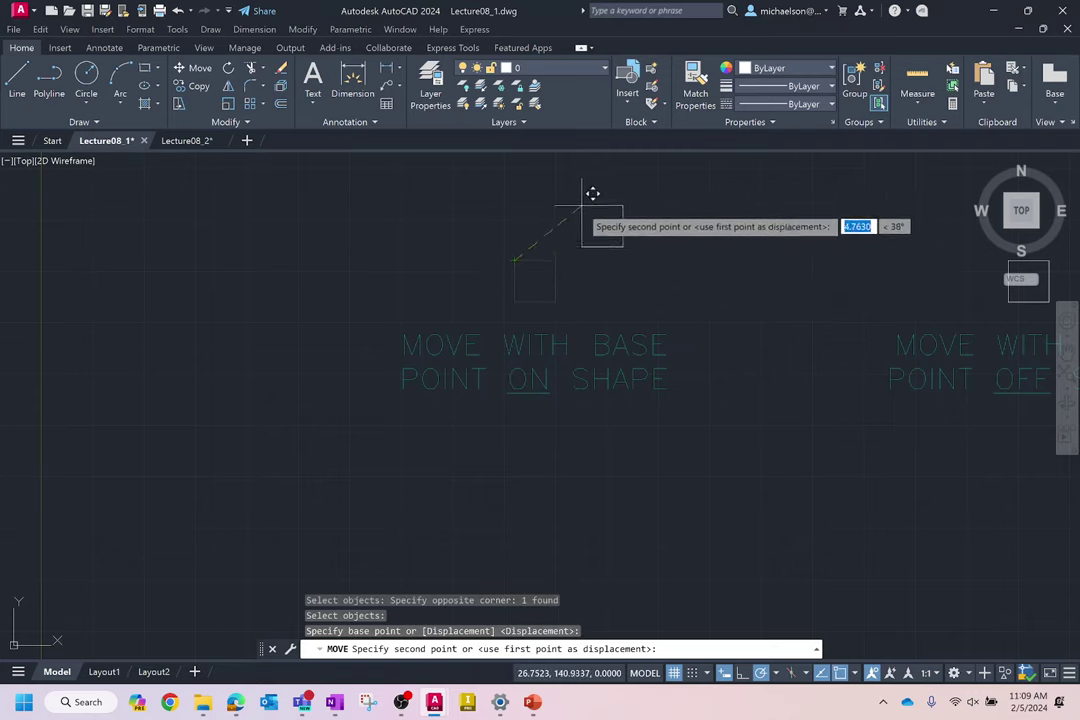
left_click(676, 209)
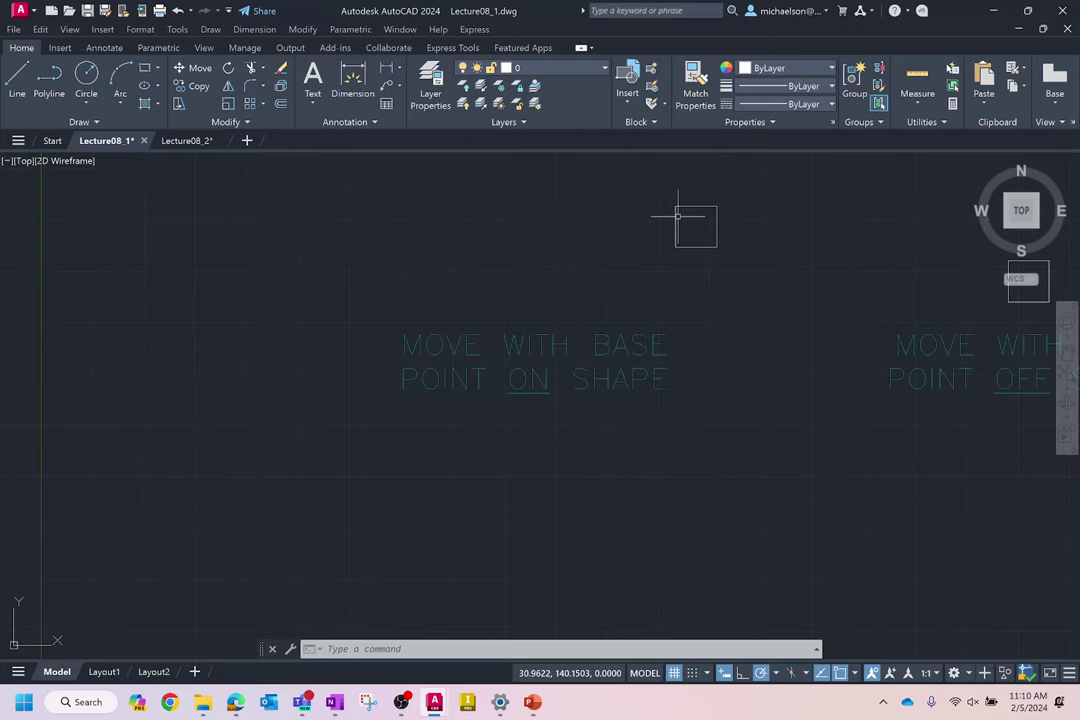
Move the OFF SHAPE square up and right from a base point picked away from it.
scroll(318, 412, "down", 3)
scroll(940, 326, "up", 3)
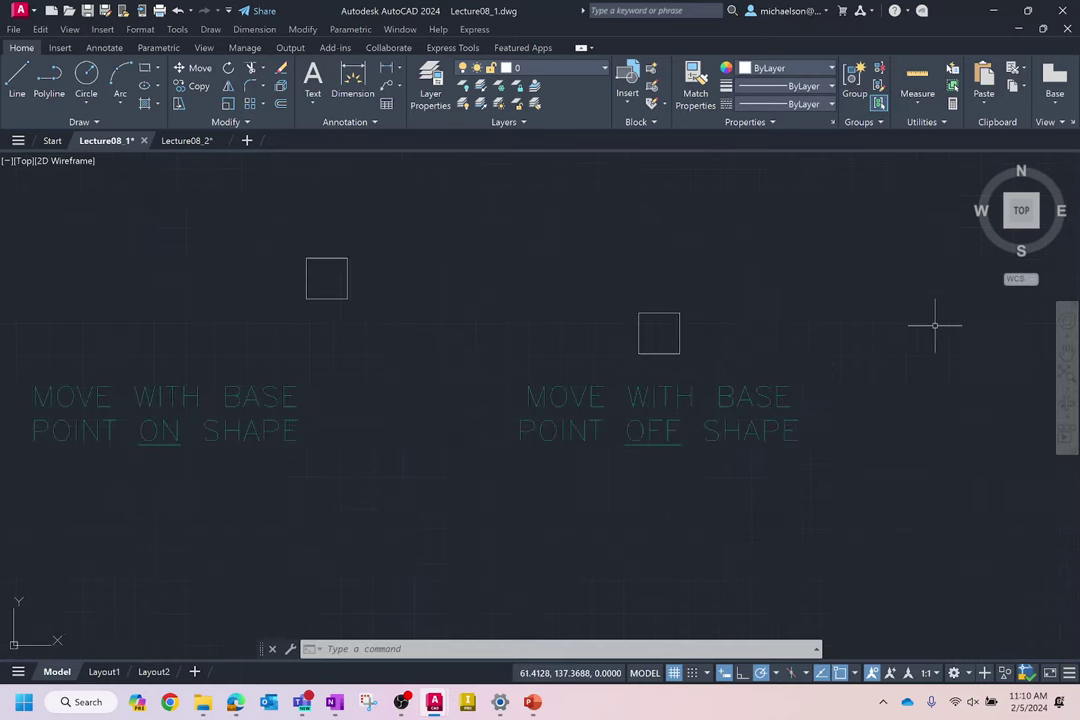
scroll(926, 321, "up", 2)
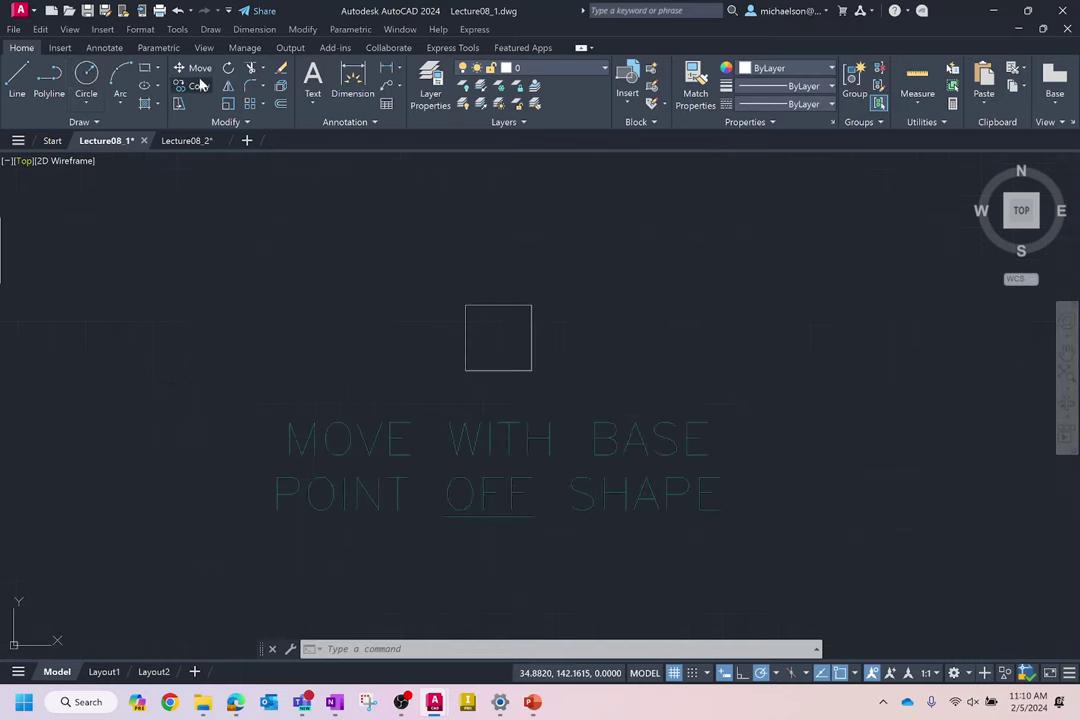
left_click(390, 232)
left_click(590, 377)
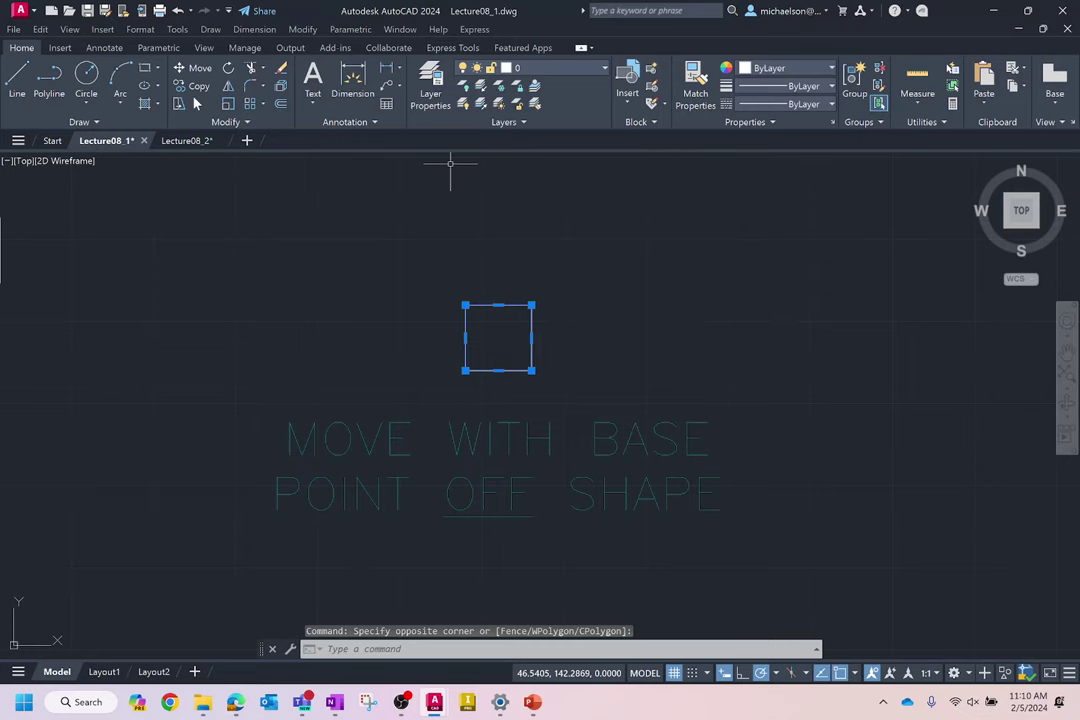
type("move")
key("Return")
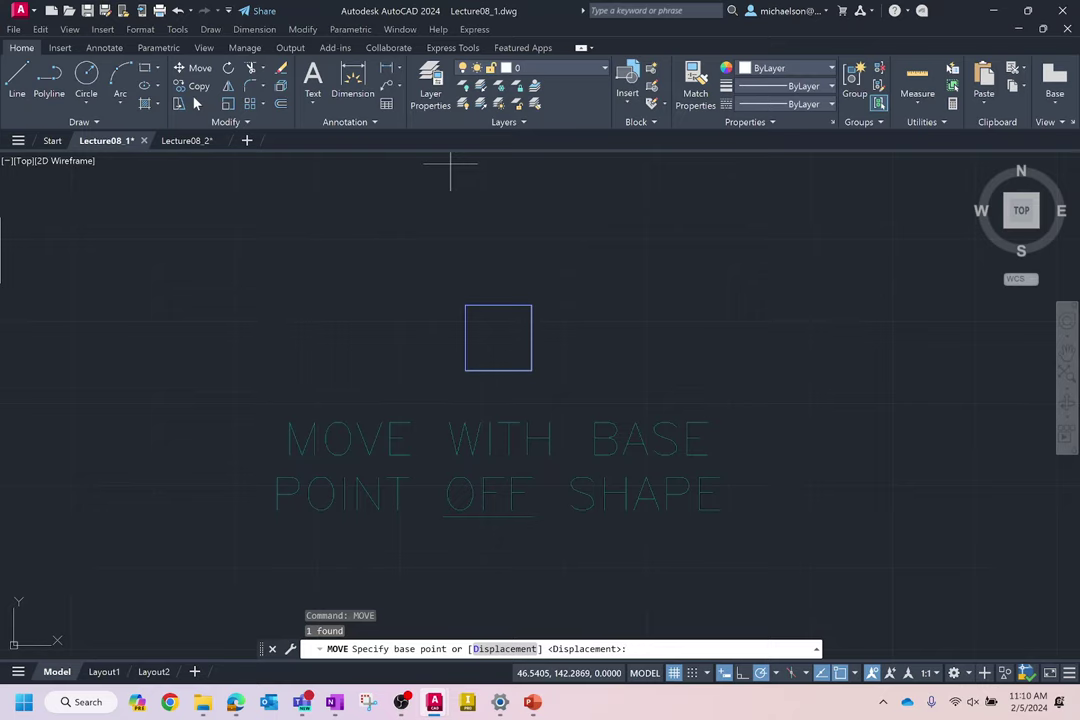
left_click(426, 267)
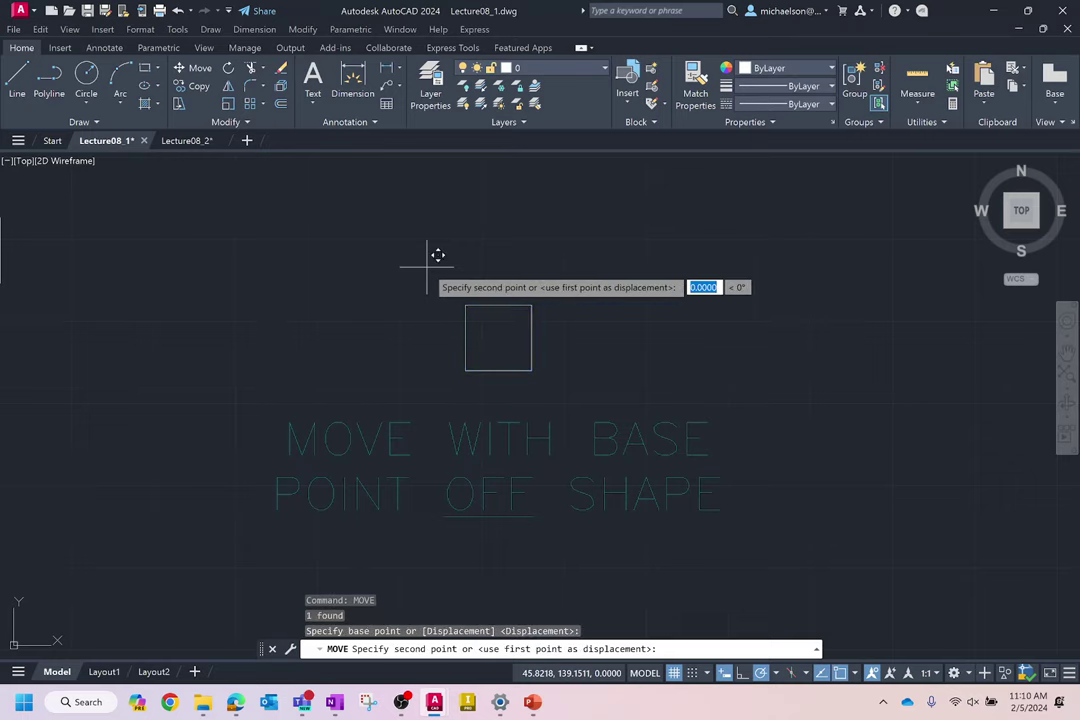
left_click(669, 213)
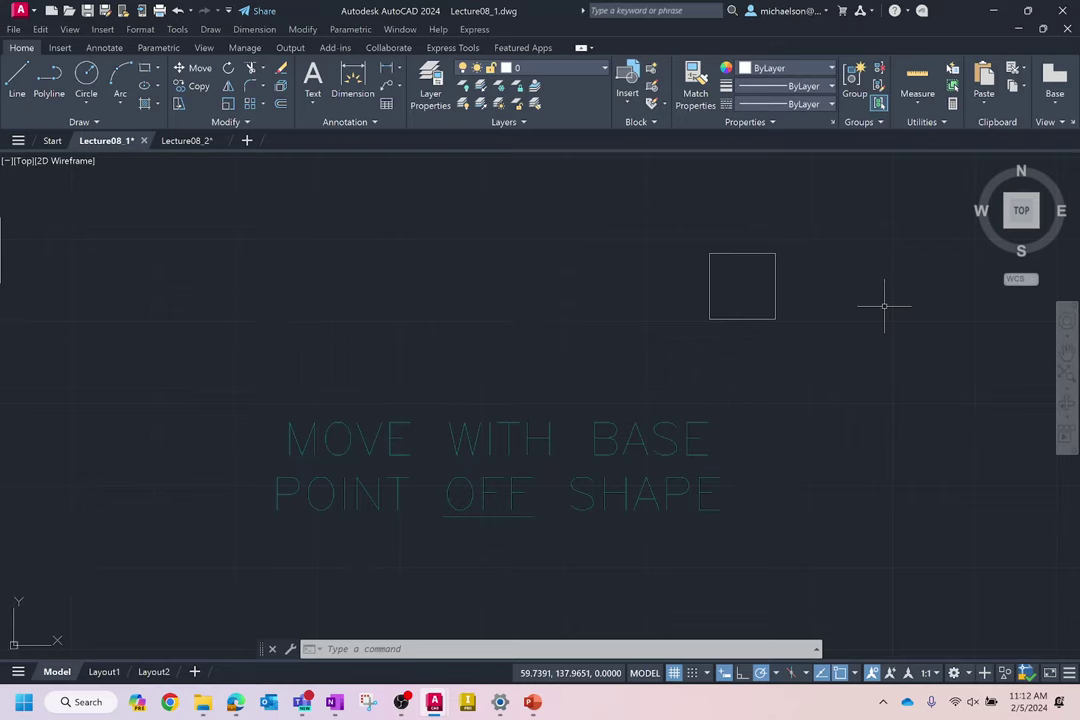
Move that square further left with the M alias, again from an off-shape base point.
type("m")
key("Return")
left_click(821, 231)
left_click(682, 332)
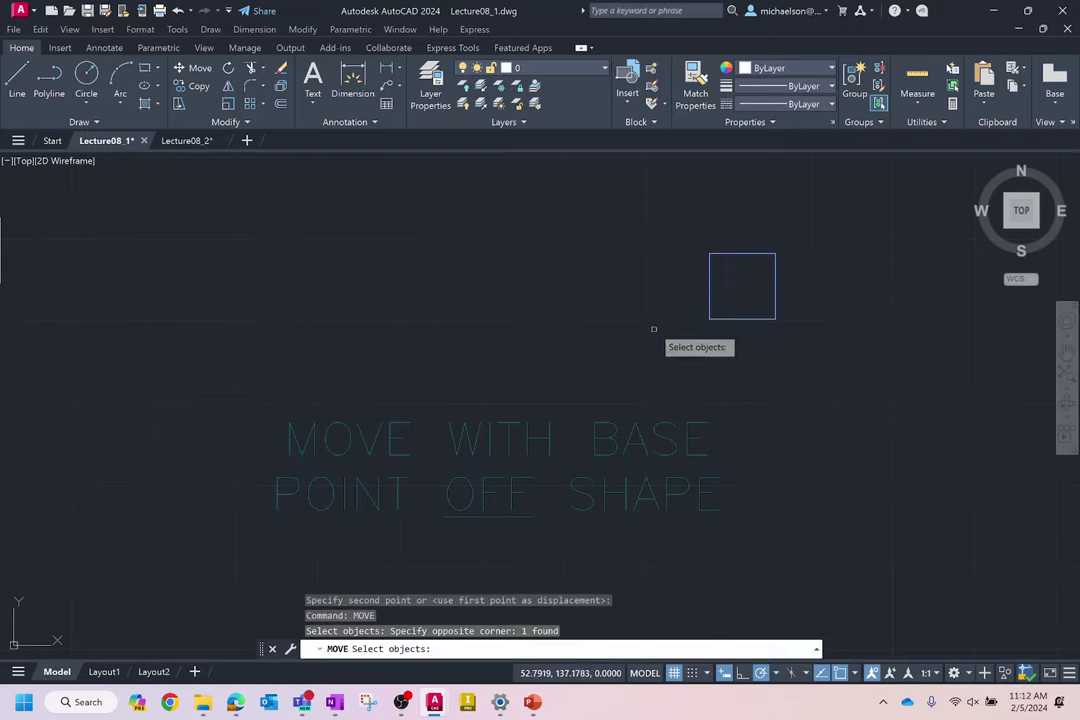
key("Return")
left_click(632, 266)
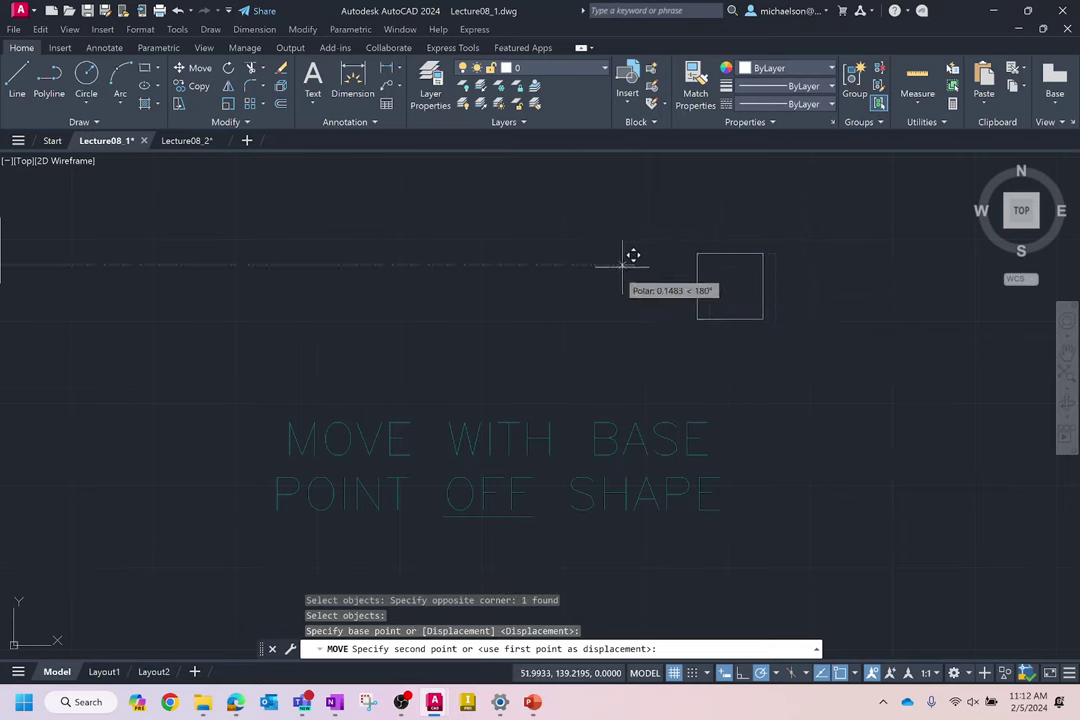
left_click(403, 292)
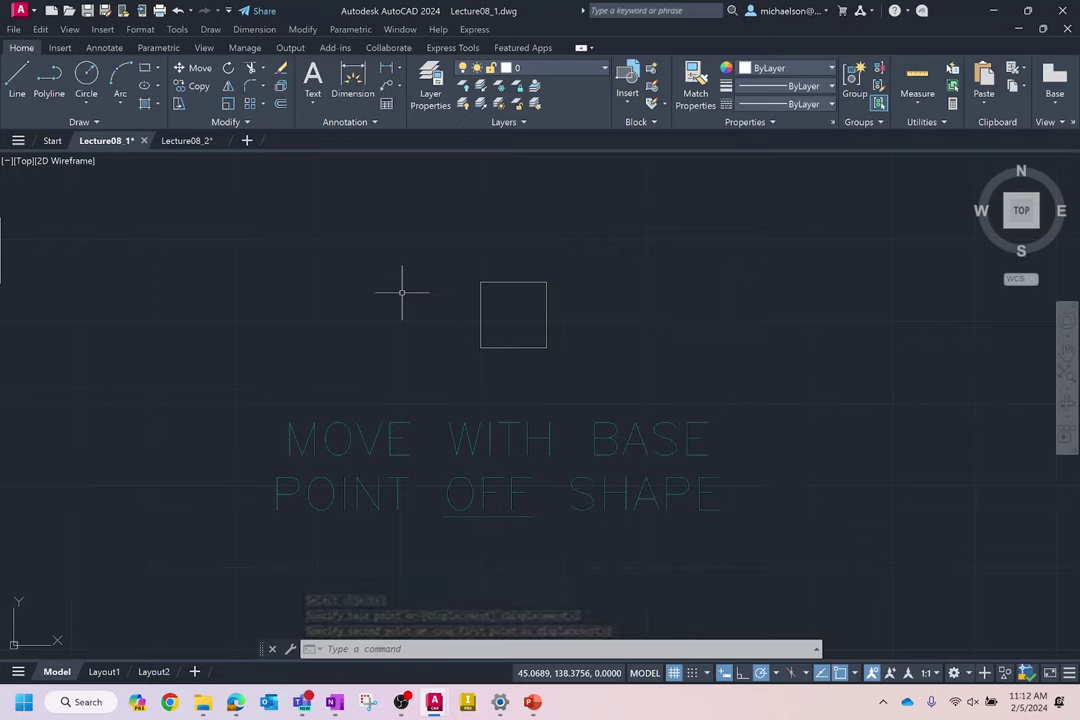
Start copying the ON SHAPE square, with its top-left corner as the base point.
scroll(434, 270, "down", 5)
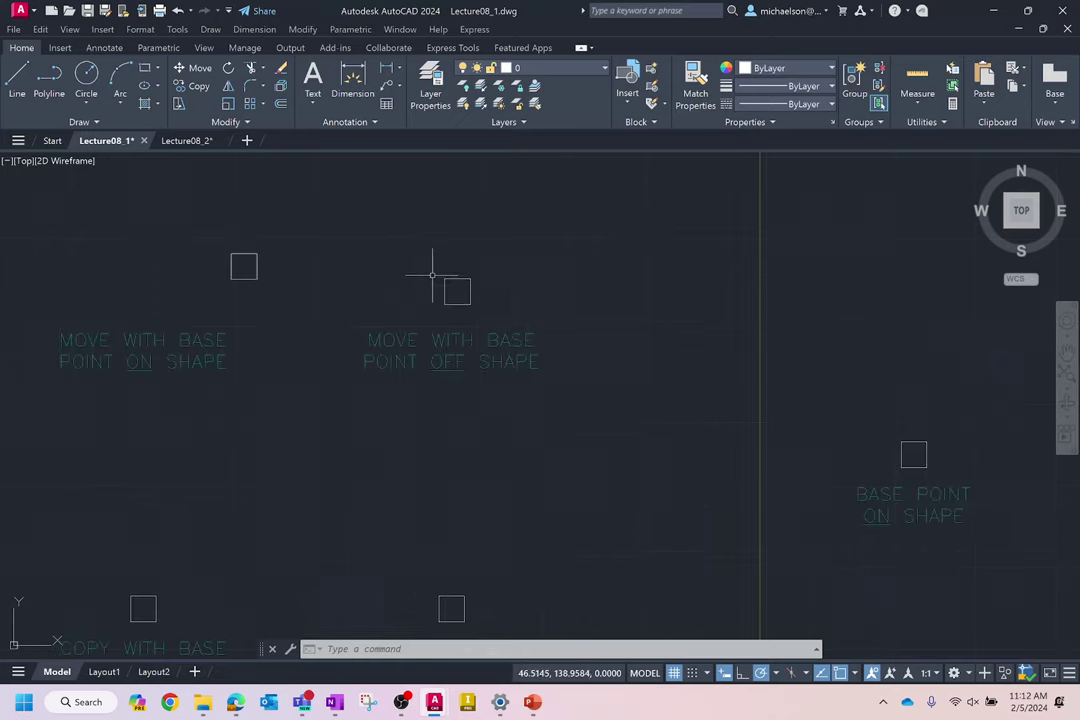
scroll(126, 509, "up", 4)
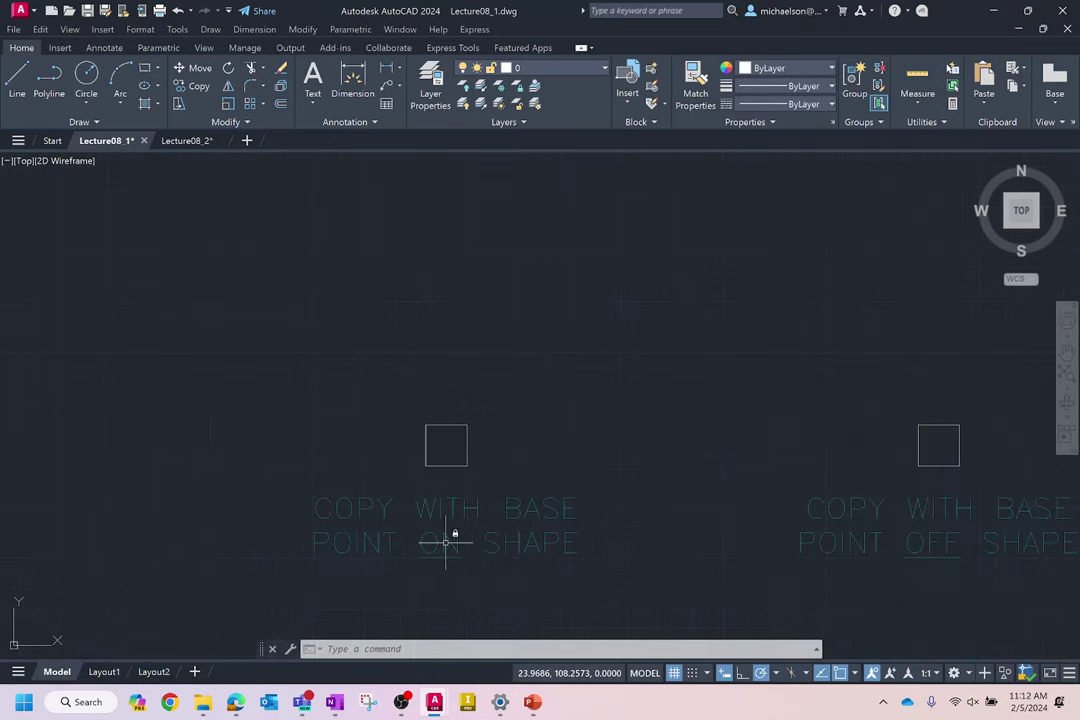
scroll(513, 468, "up", 2)
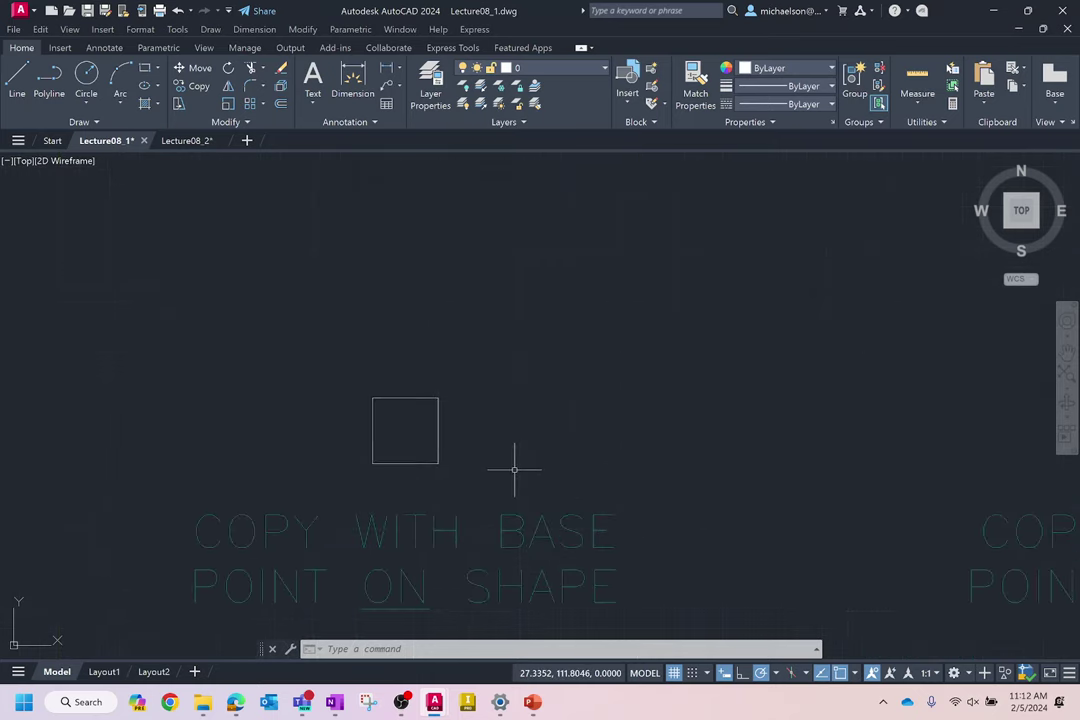
type("copy")
key("Return")
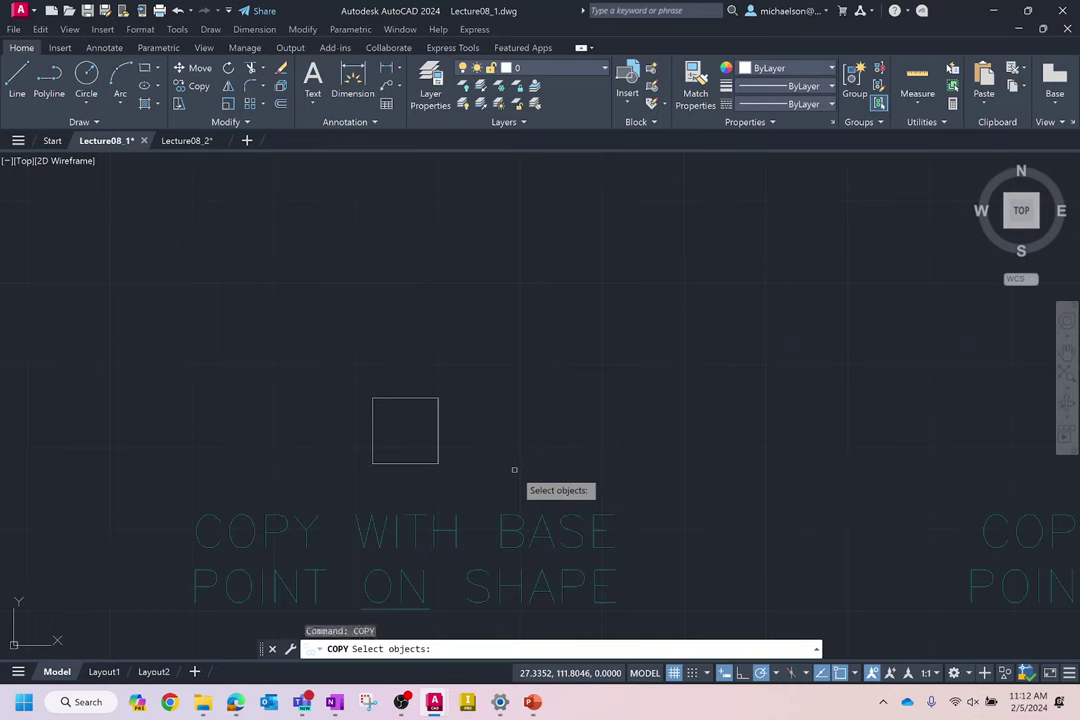
left_click(415, 398)
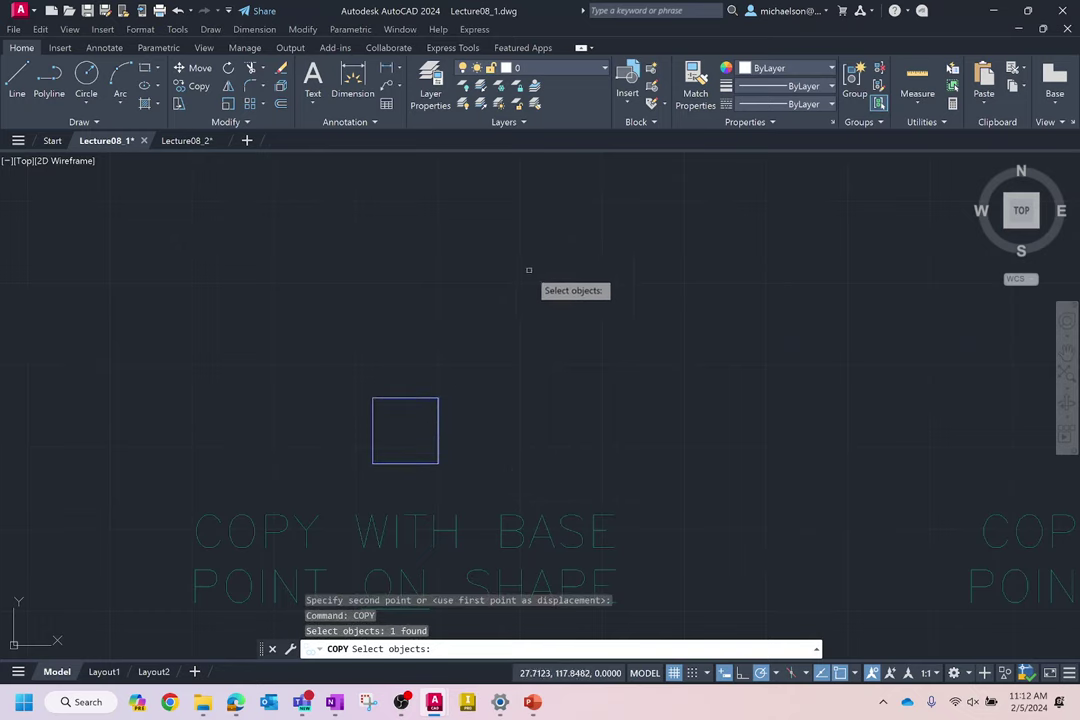
key("Return")
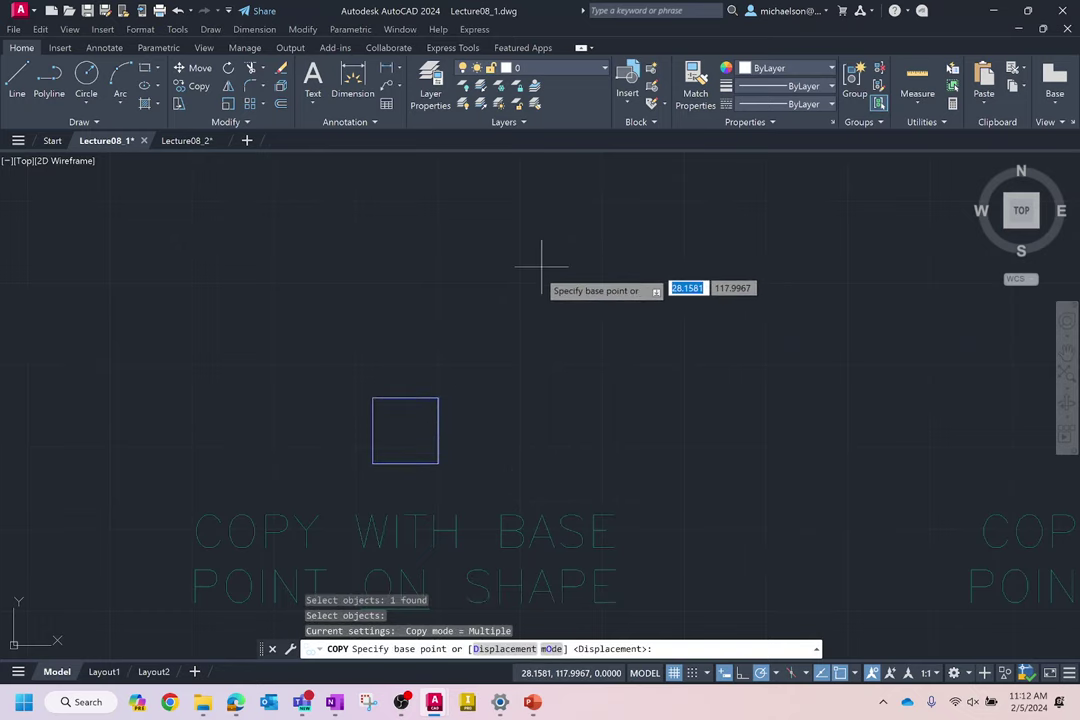
left_click(371, 397)
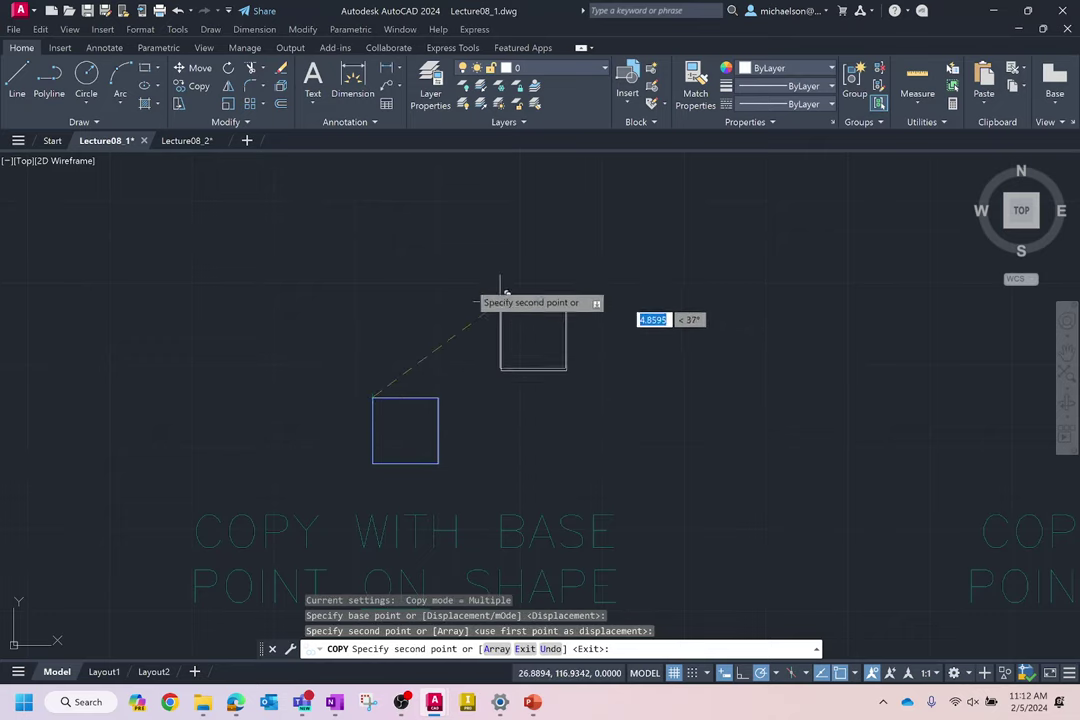
Scatter sixteen copies of the square around the label, then end the copy.
left_click(501, 305)
left_click(344, 251)
left_click(298, 283)
left_click(211, 360)
left_click(164, 298)
left_click(195, 241)
left_click(238, 231)
left_click(377, 251)
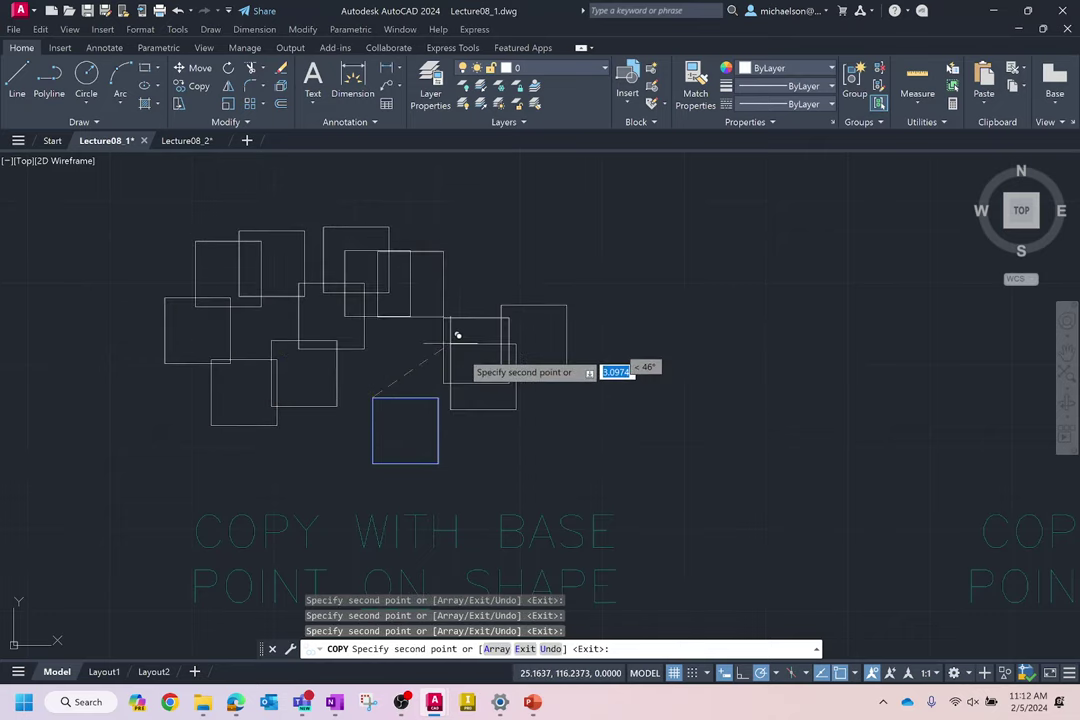
left_click(540, 397)
left_click(602, 381)
left_click(606, 295)
left_click(511, 233)
left_click(448, 227)
left_click(432, 269)
left_click(420, 305)
left_click(387, 328)
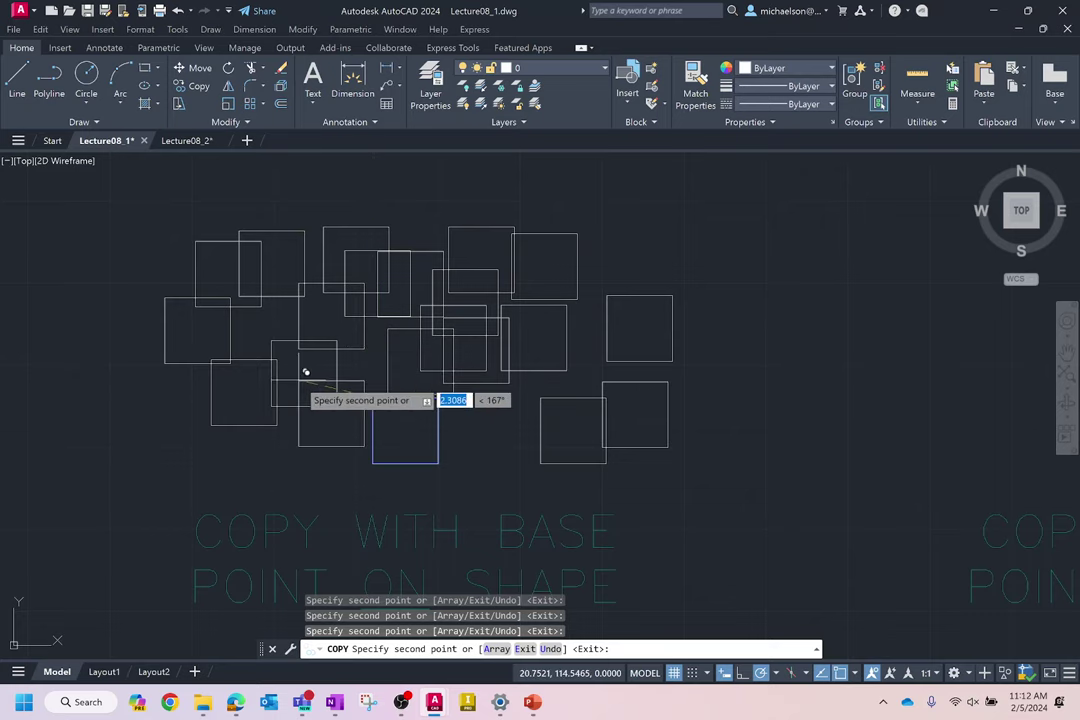
right_click(268, 420)
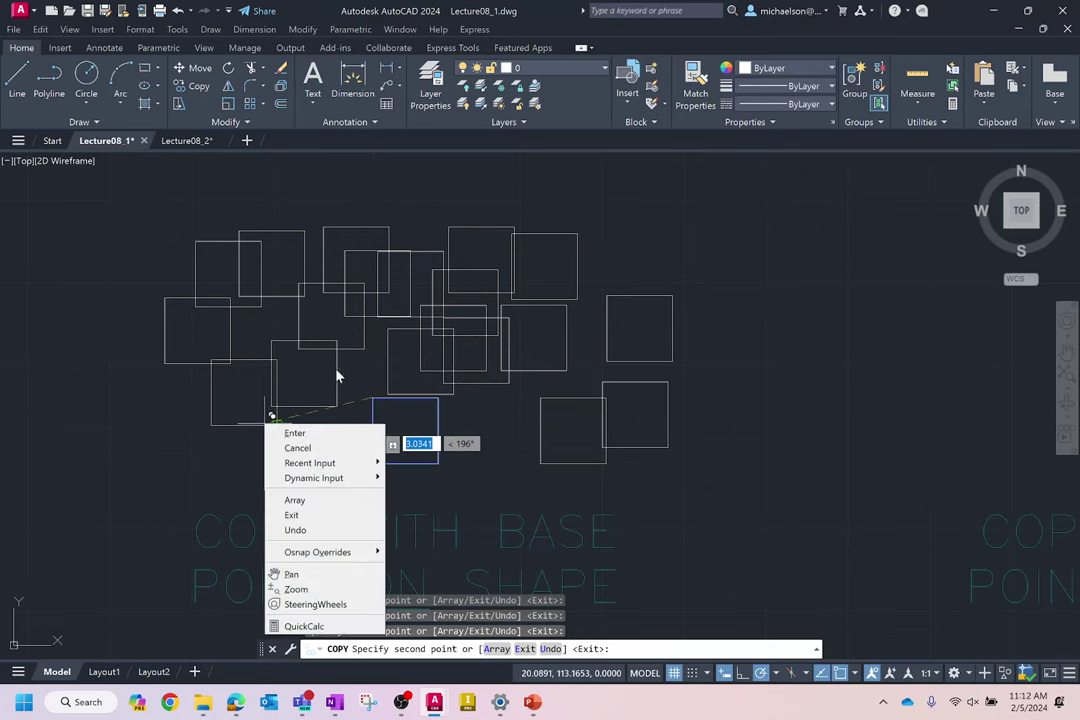
key("Escape")
key("Escape")
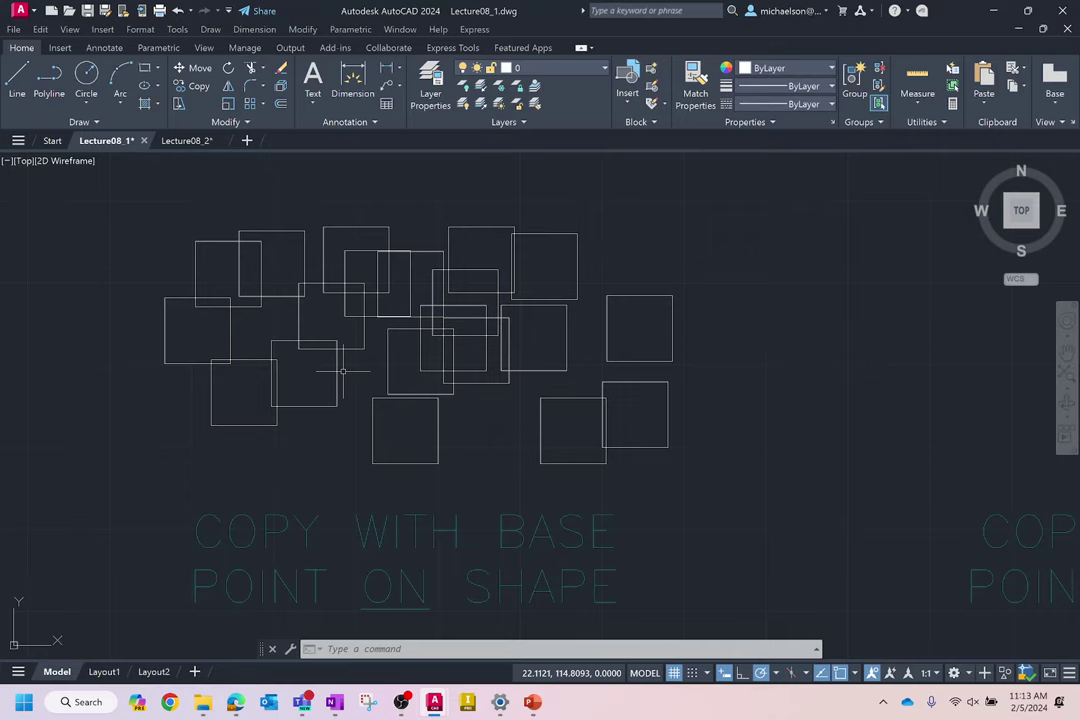
Start copying the OFF SHAPE square with CO, using a base point off the shape.
scroll(459, 366, "down", 5)
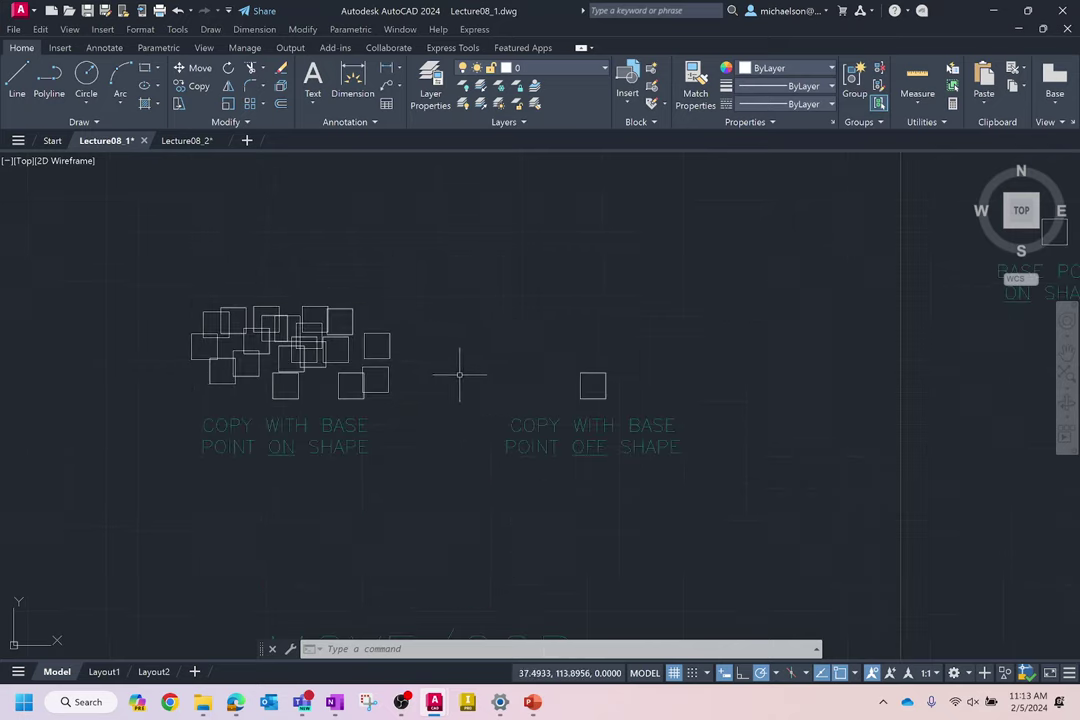
scroll(639, 393, "up", 5)
type("co")
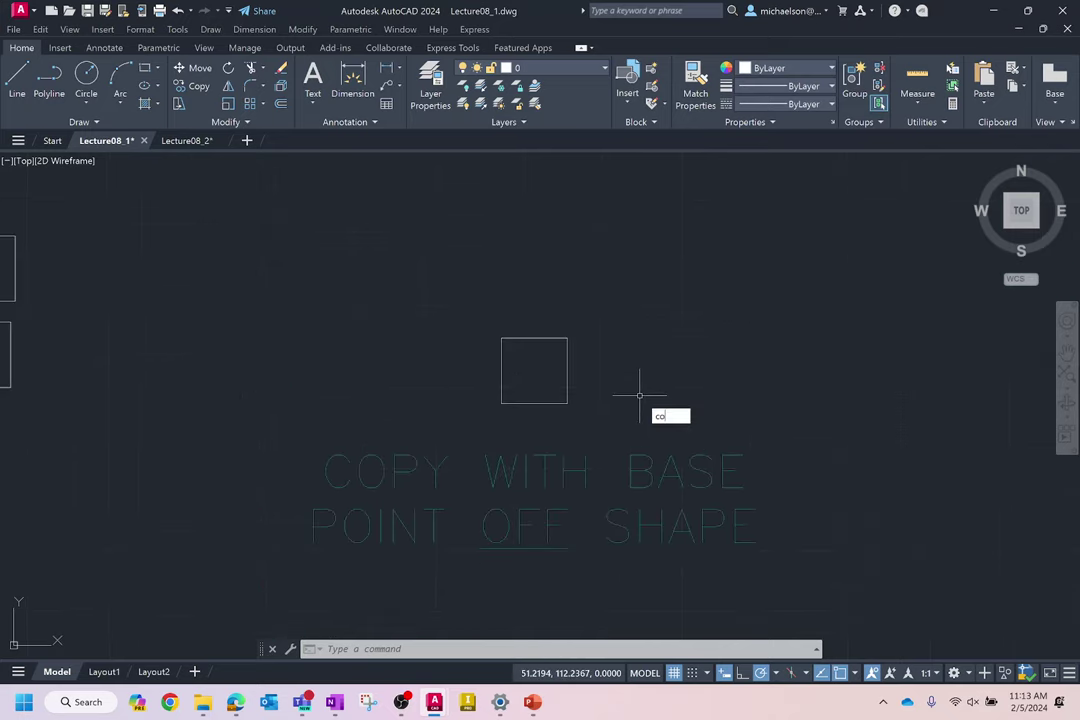
key("Return")
left_click(593, 284)
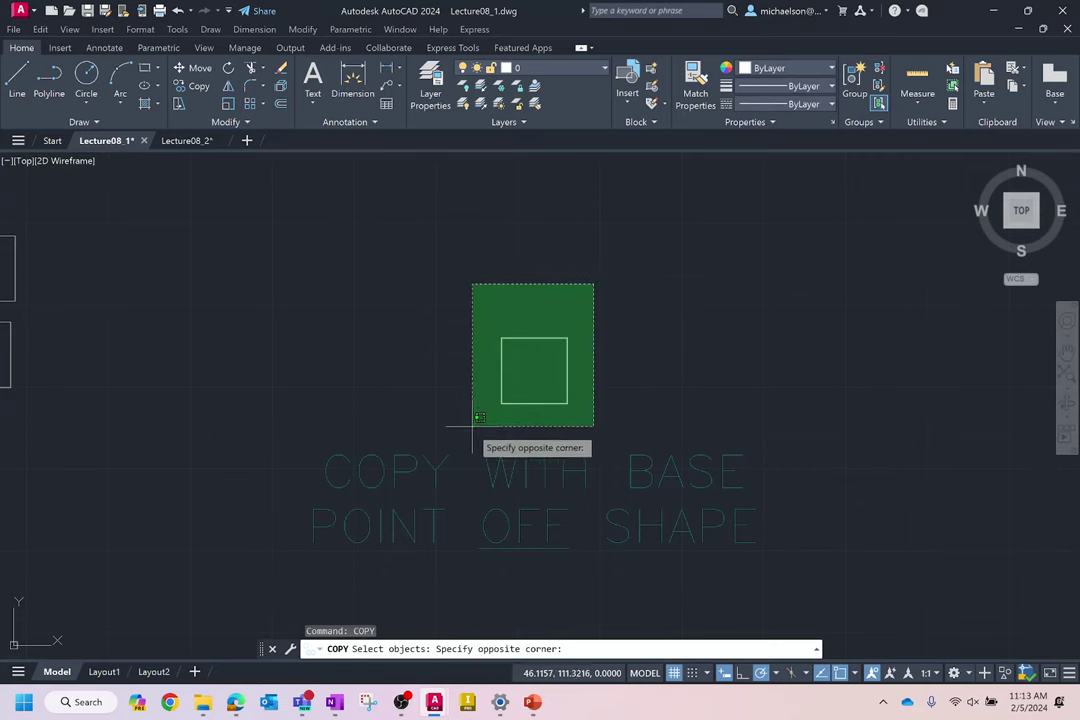
left_click(472, 429)
key("Return")
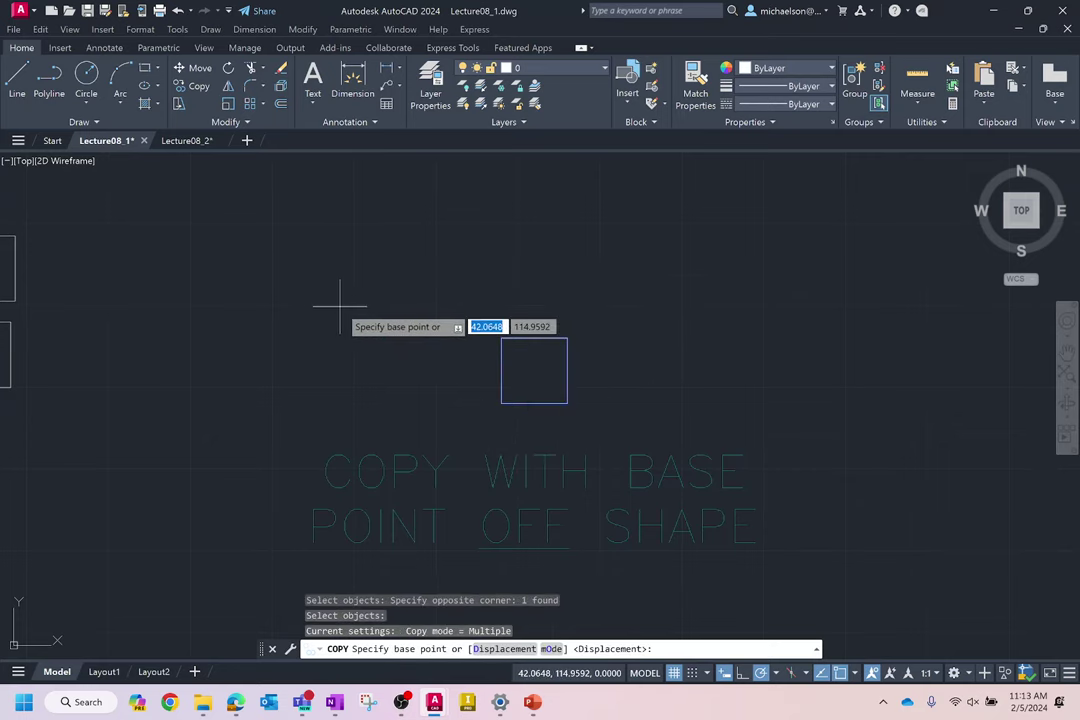
left_click(340, 306)
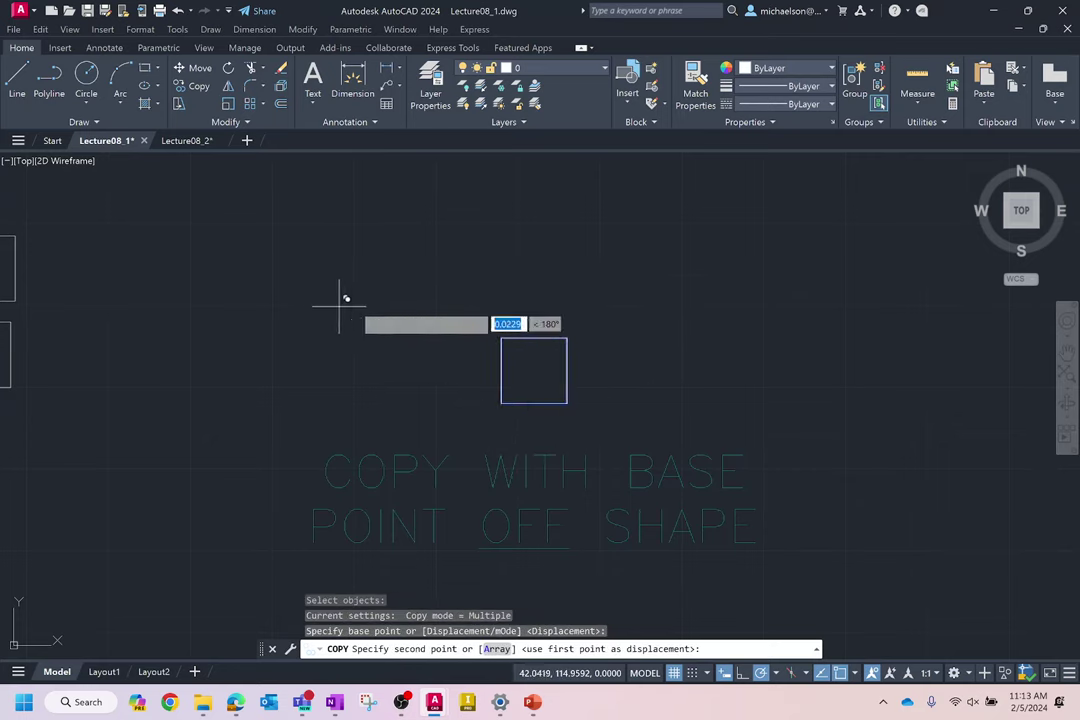
Place seven copies of the square above the label, then stop copying.
left_click(502, 262)
left_click(482, 283)
left_click(375, 229)
left_click(310, 222)
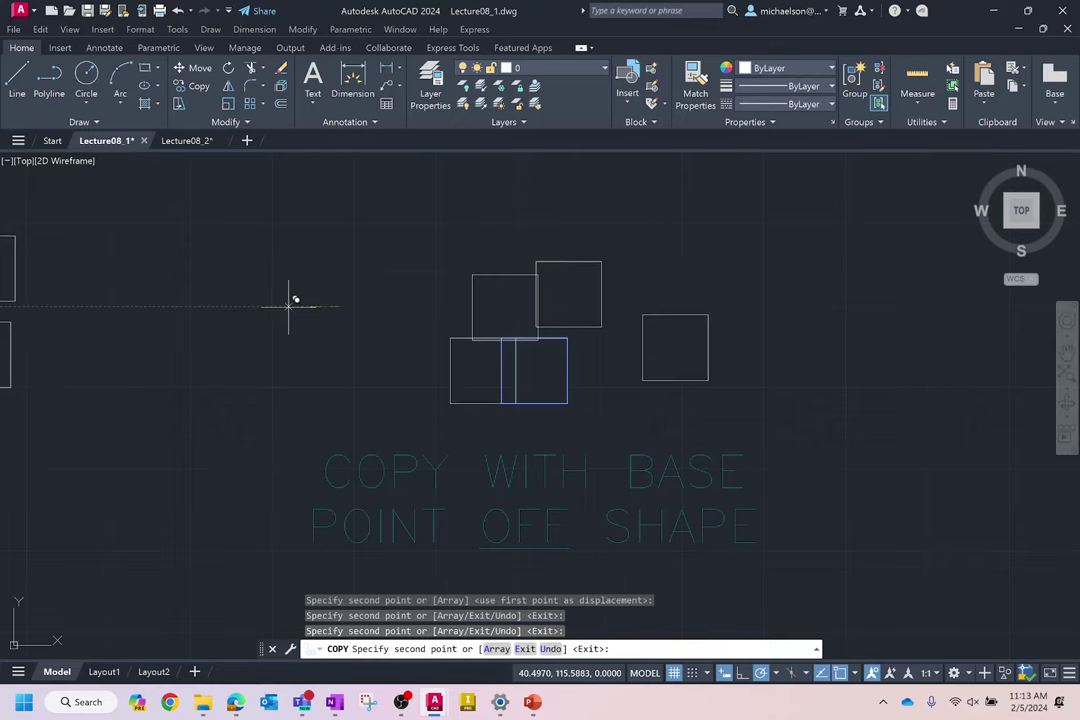
left_click(289, 306)
left_click(437, 176)
left_click(340, 170)
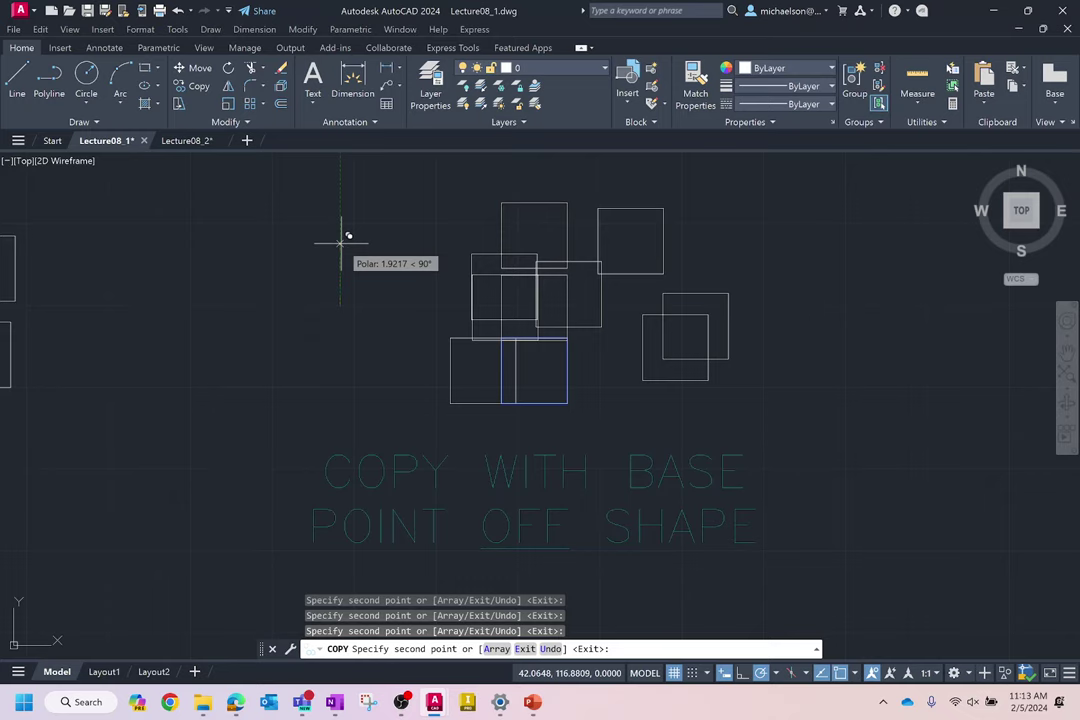
key("Escape")
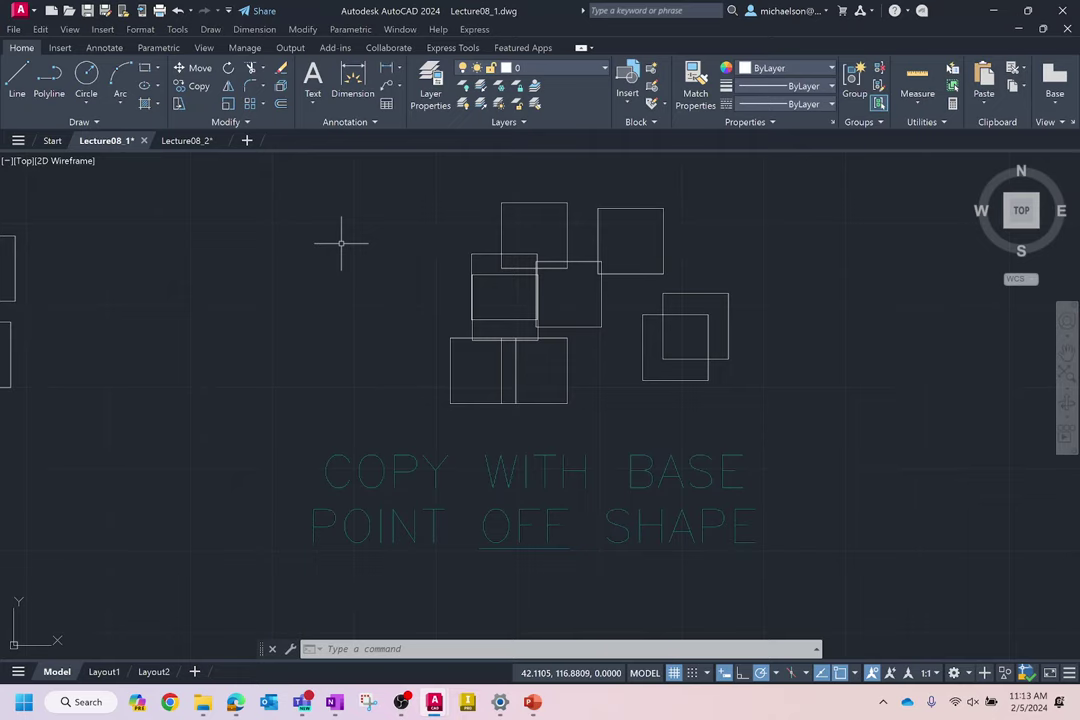
Select the left group of 20 squares for a move, then cancel it.
scroll(403, 239, "down", 5)
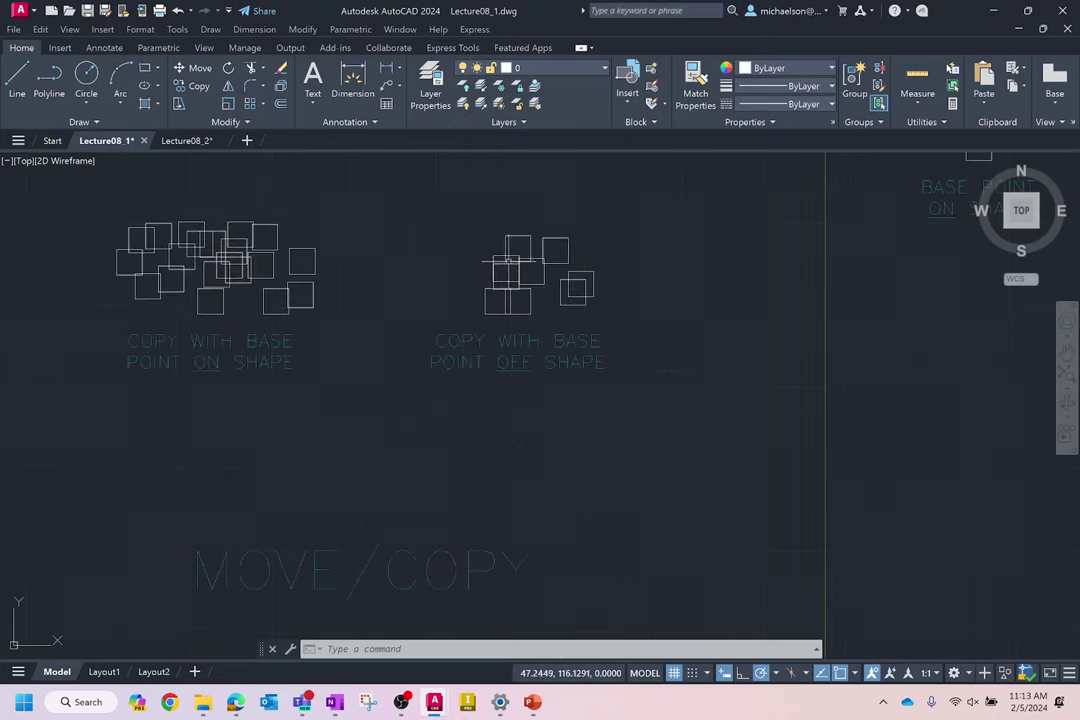
scroll(300, 230, "up", 3)
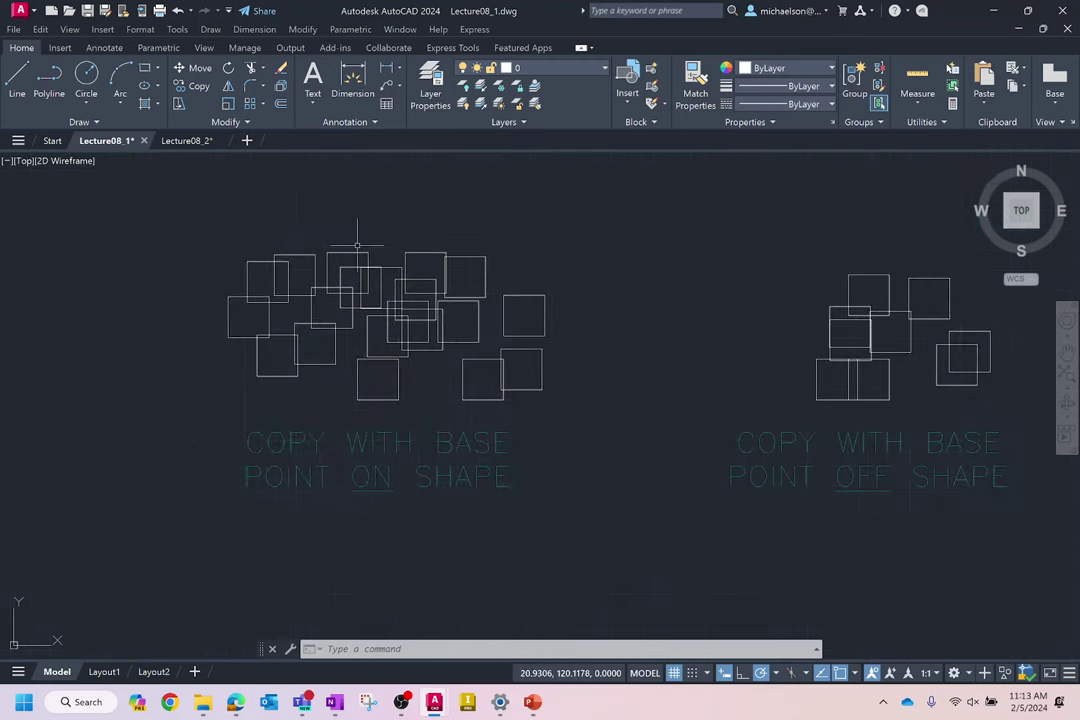
left_click(192, 68)
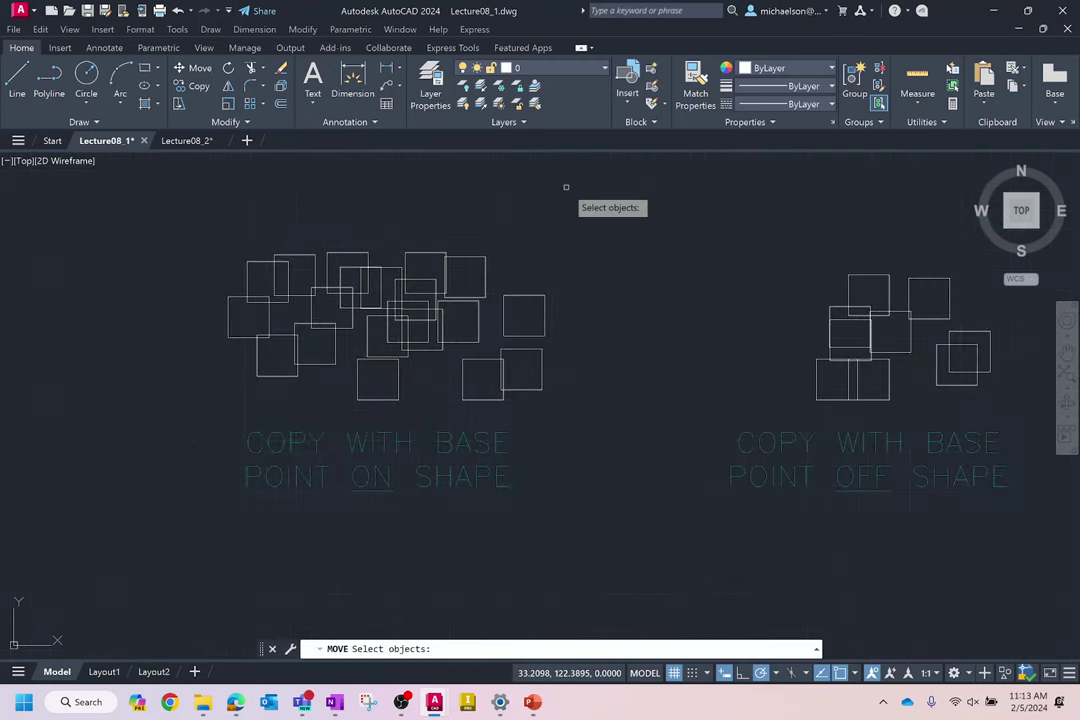
left_click(624, 217)
left_click(133, 365)
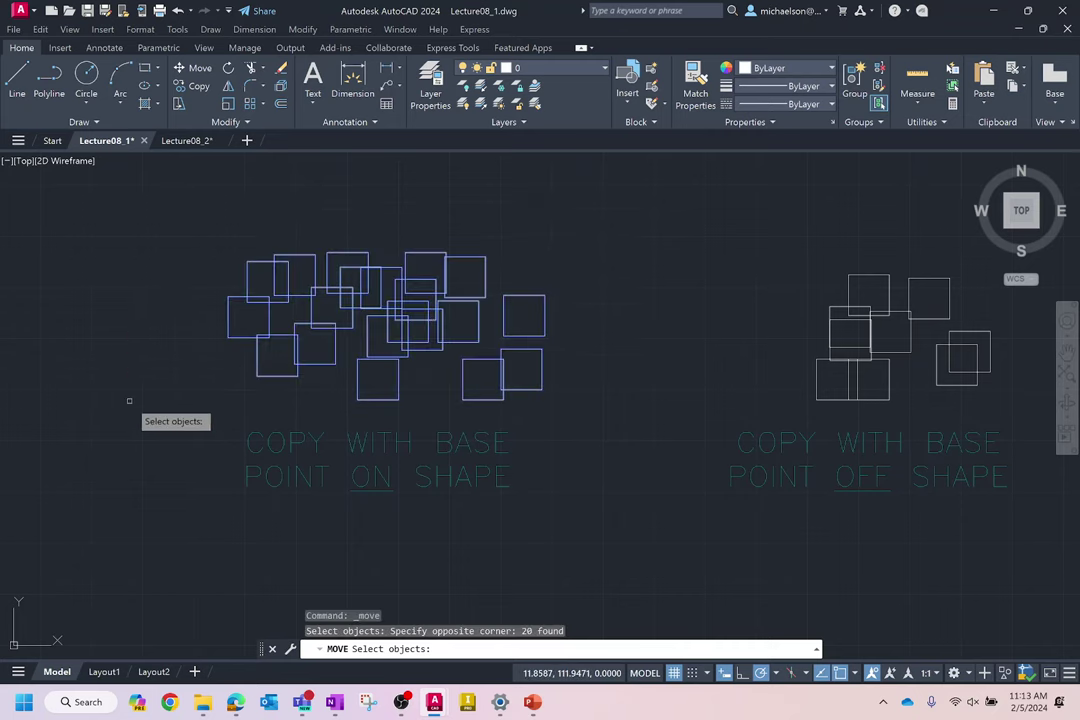
key("Return")
left_click(122, 411)
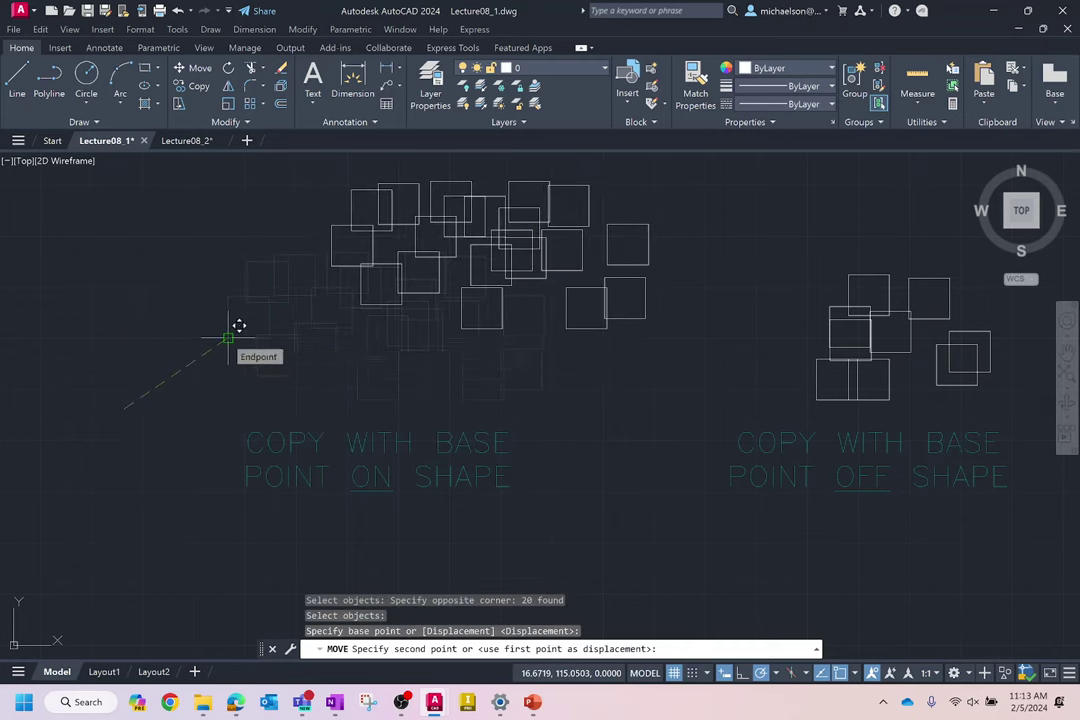
key("Escape")
Copy the OFF SHAPE cluster of squares twice, to the right and to the upper left.
scroll(240, 313, "down", 3)
scroll(656, 256, "up", 3)
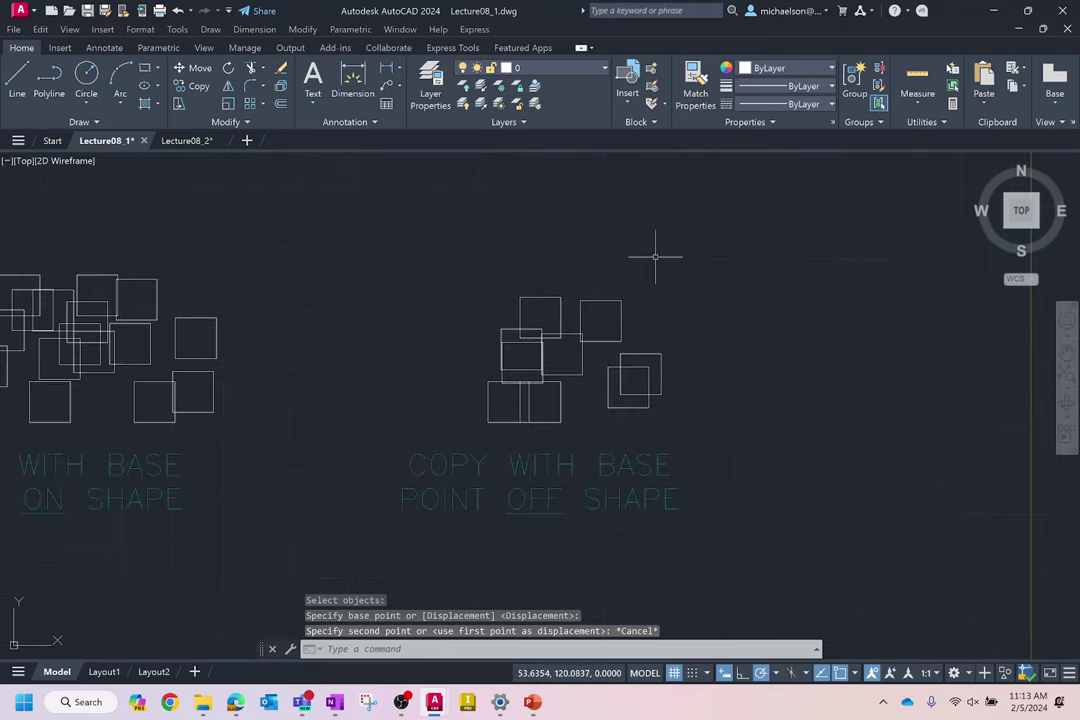
left_click(190, 86)
left_click(766, 277)
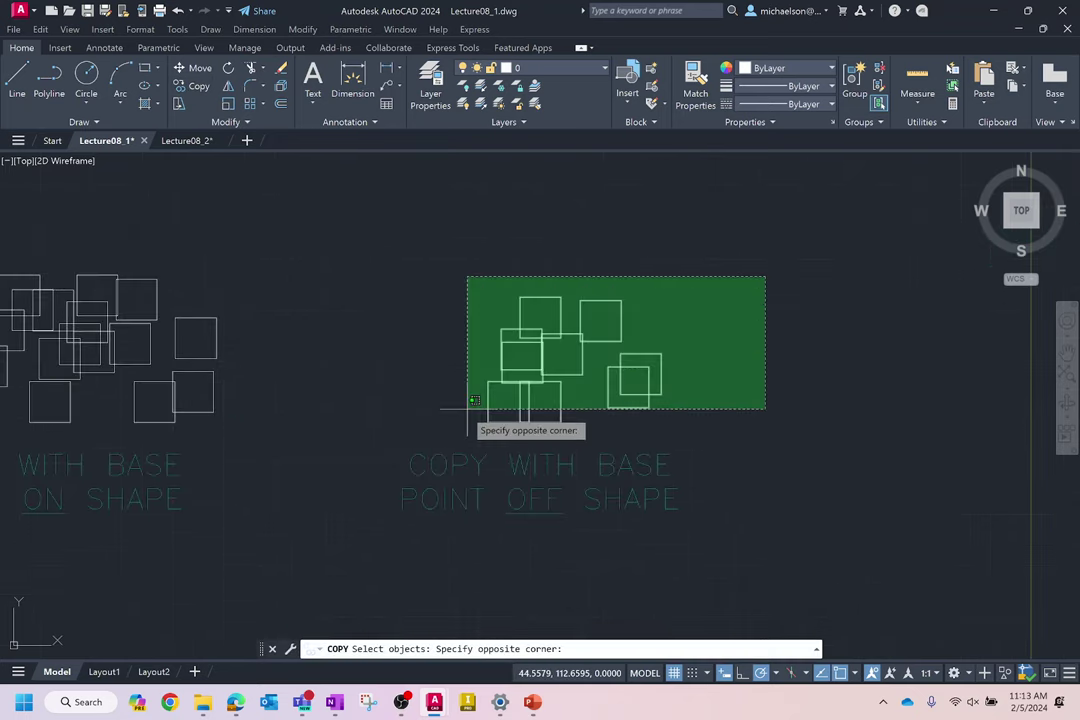
left_click(467, 408)
key("Return")
left_click(388, 397)
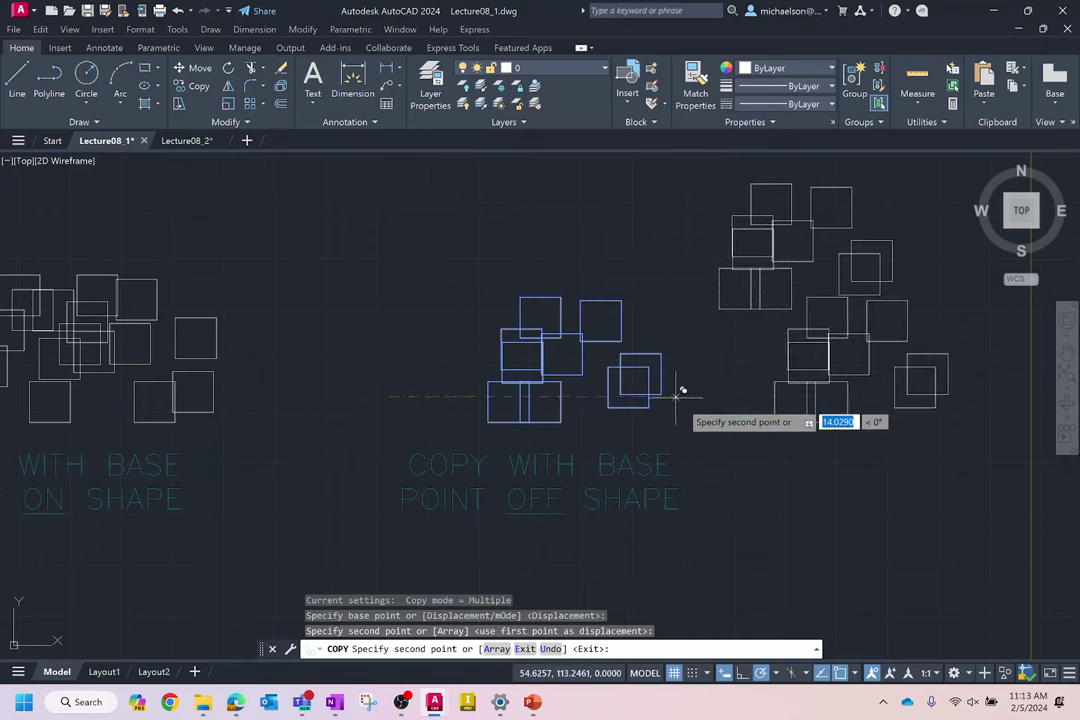
left_click(716, 481)
left_click(245, 295)
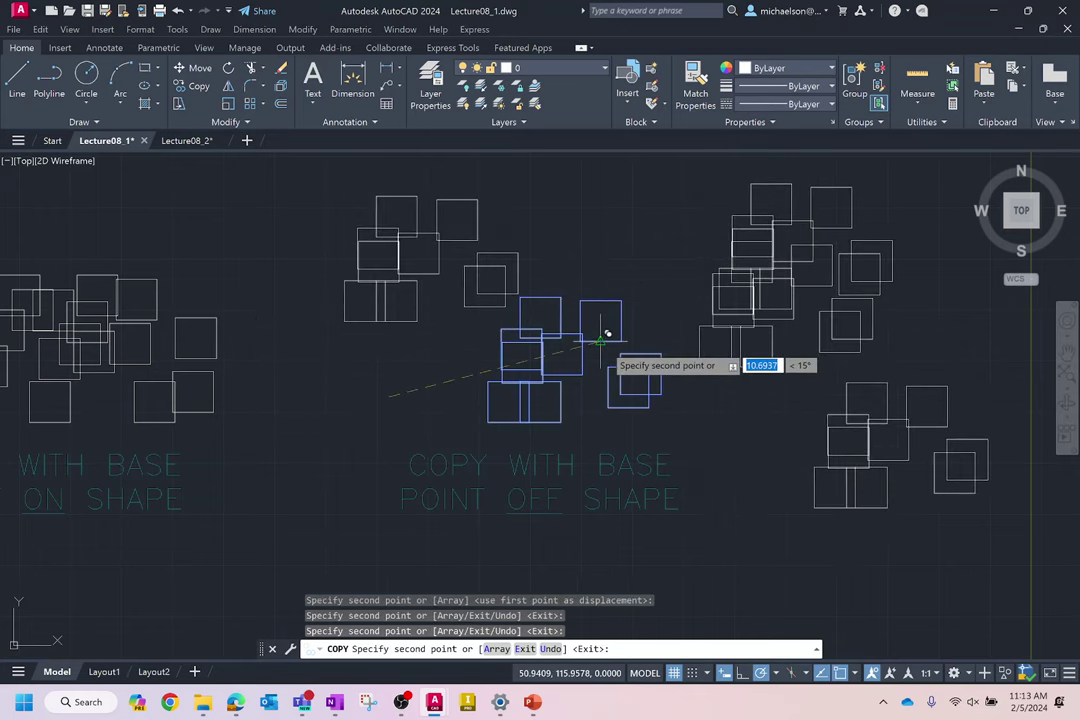
key("Escape")
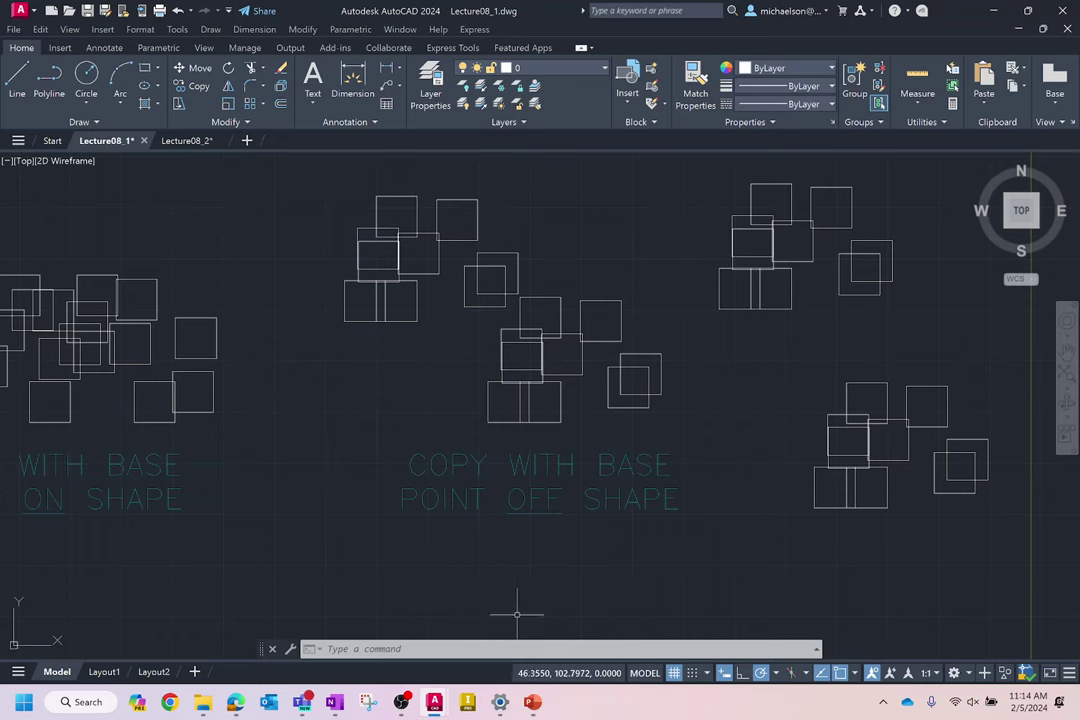
Zoom in on the two ROTATE squares labelled BASE POINT ON SHAPE and OFF SHAPE.
scroll(516, 614, "down", 5)
scroll(668, 463, "up", 1)
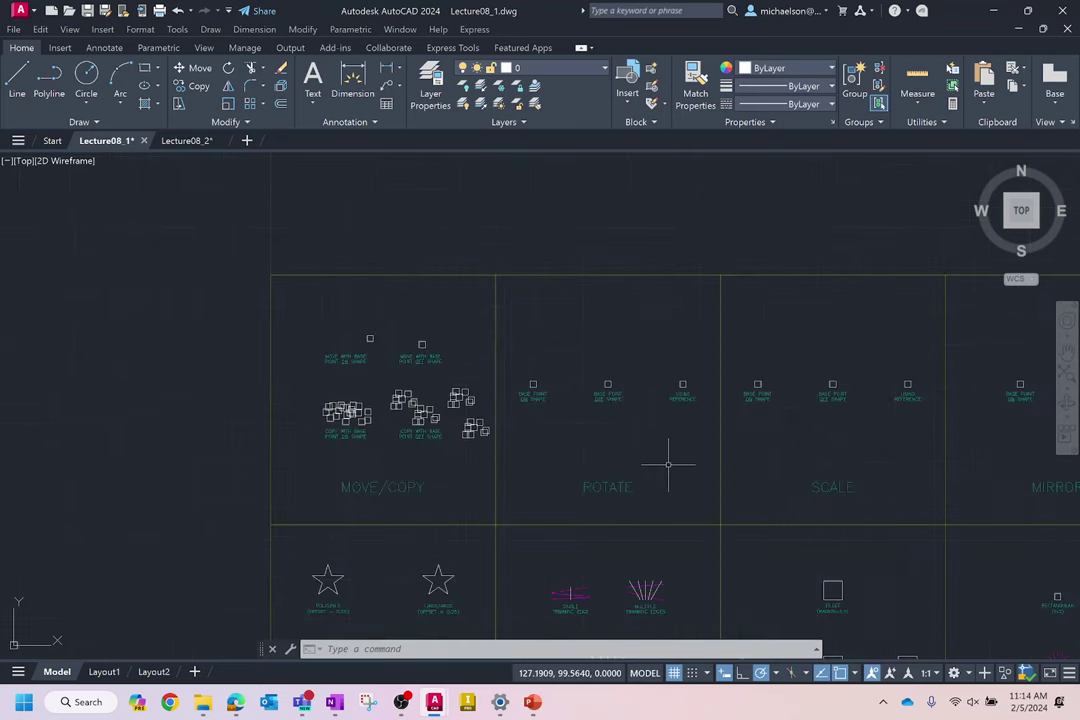
scroll(668, 463, "up", 4)
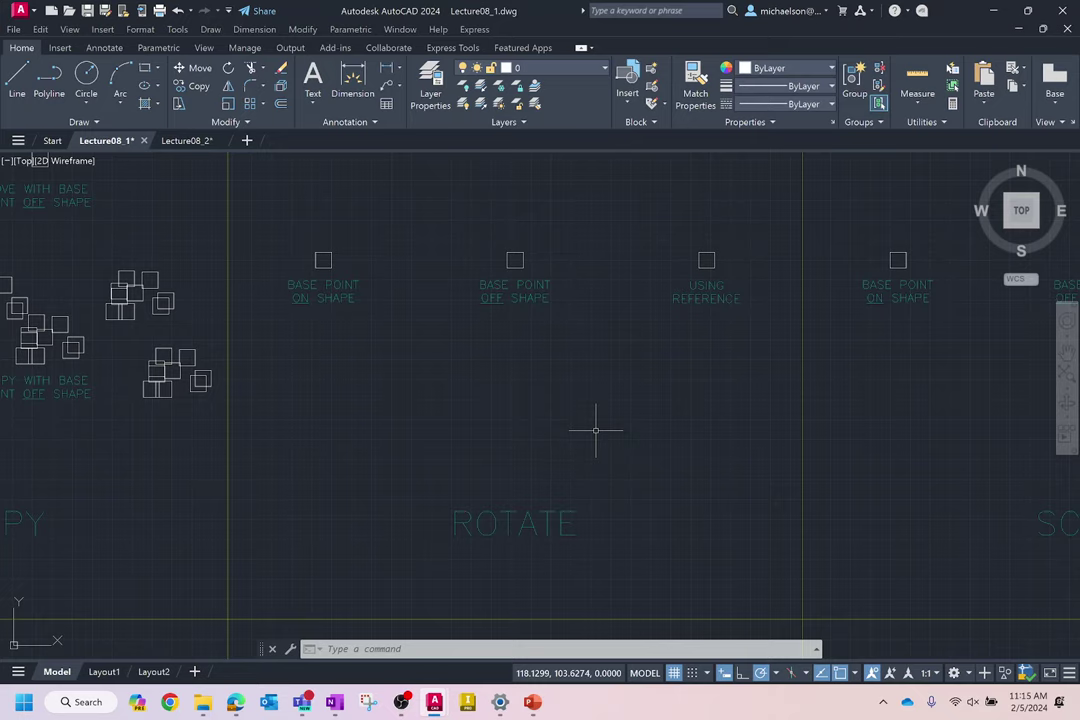
scroll(305, 230, "up", 4)
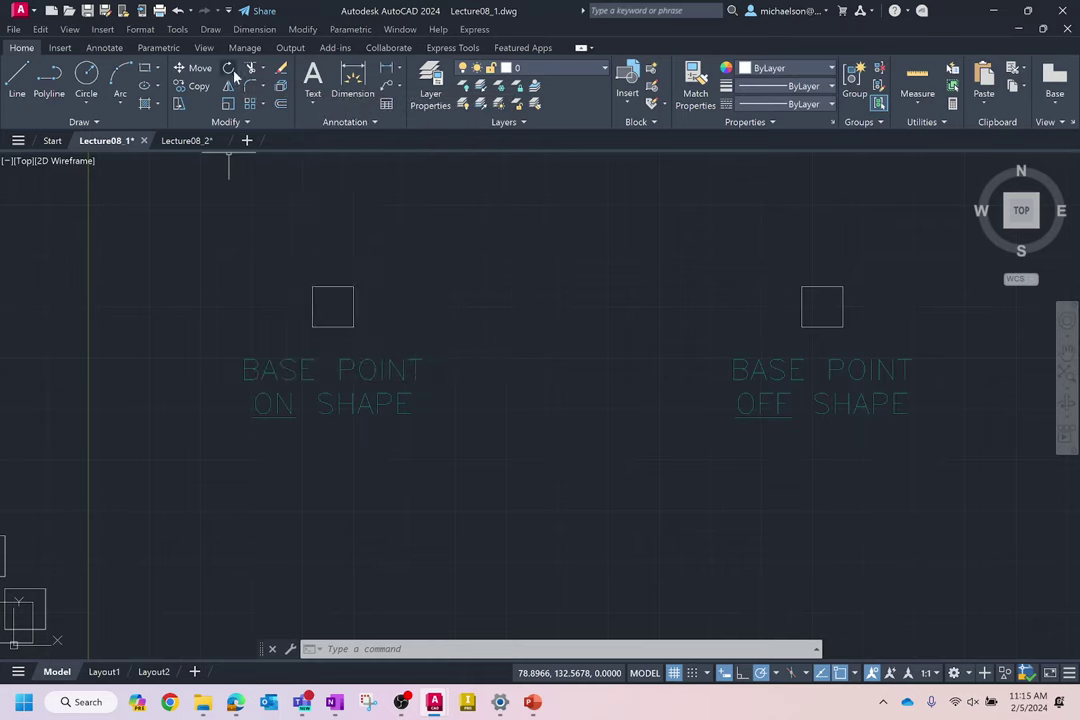
Rotate the left square about its lower-left corner, setting the angle with a picked point.
left_click(228, 67)
left_click(364, 241)
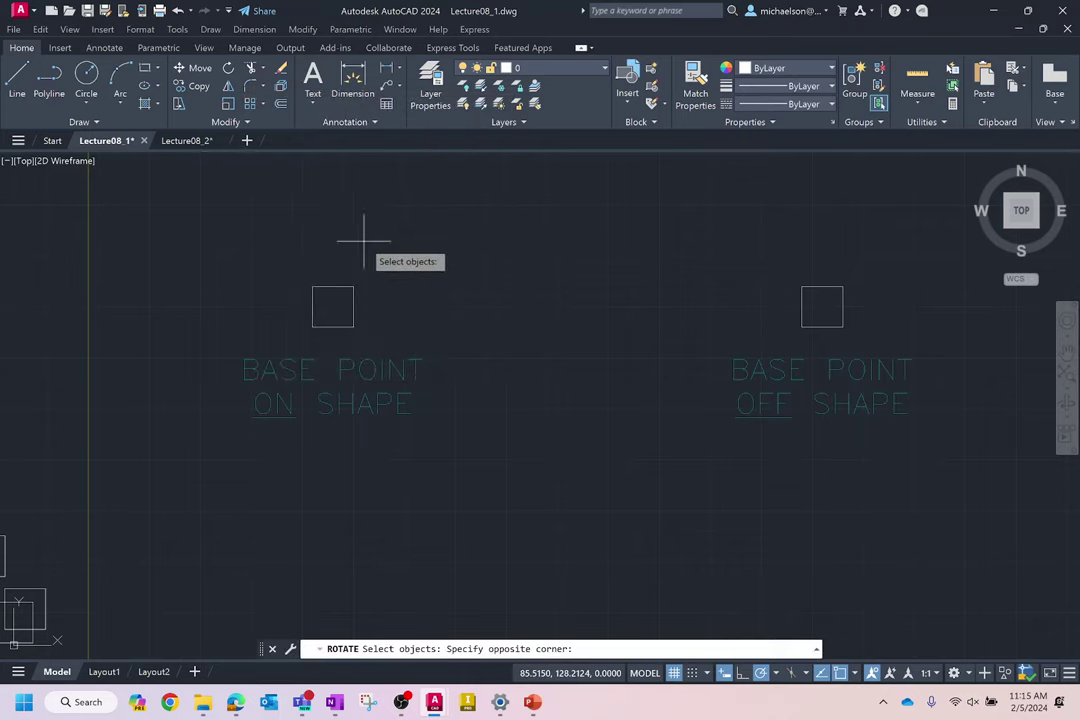
left_click(269, 311)
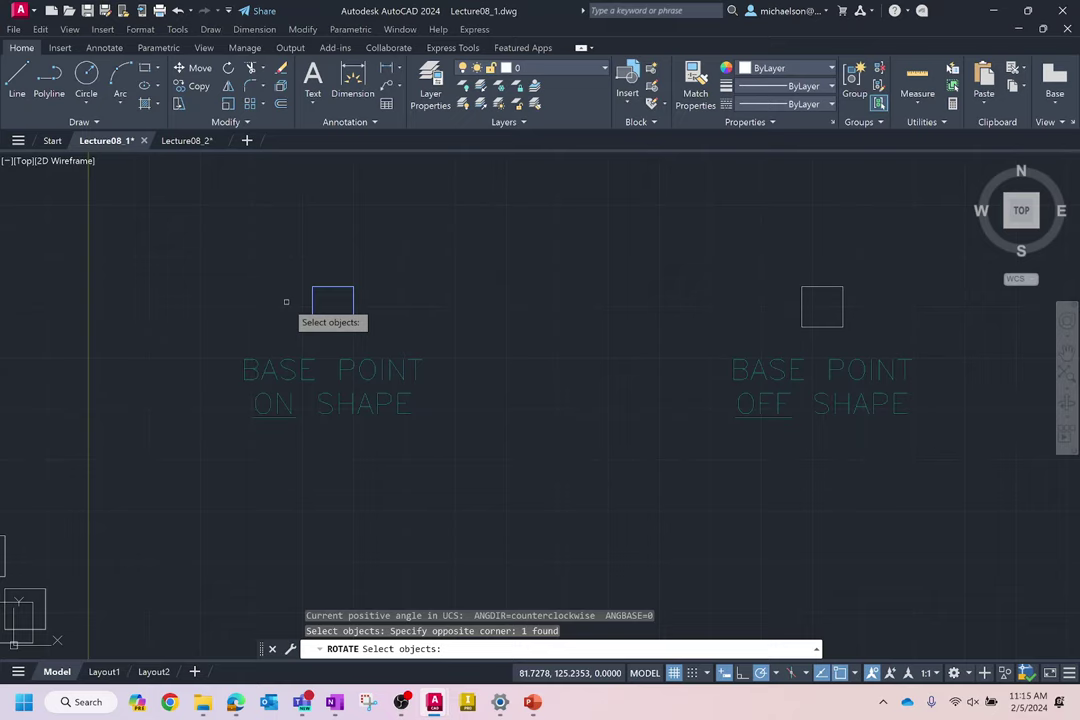
key("Return")
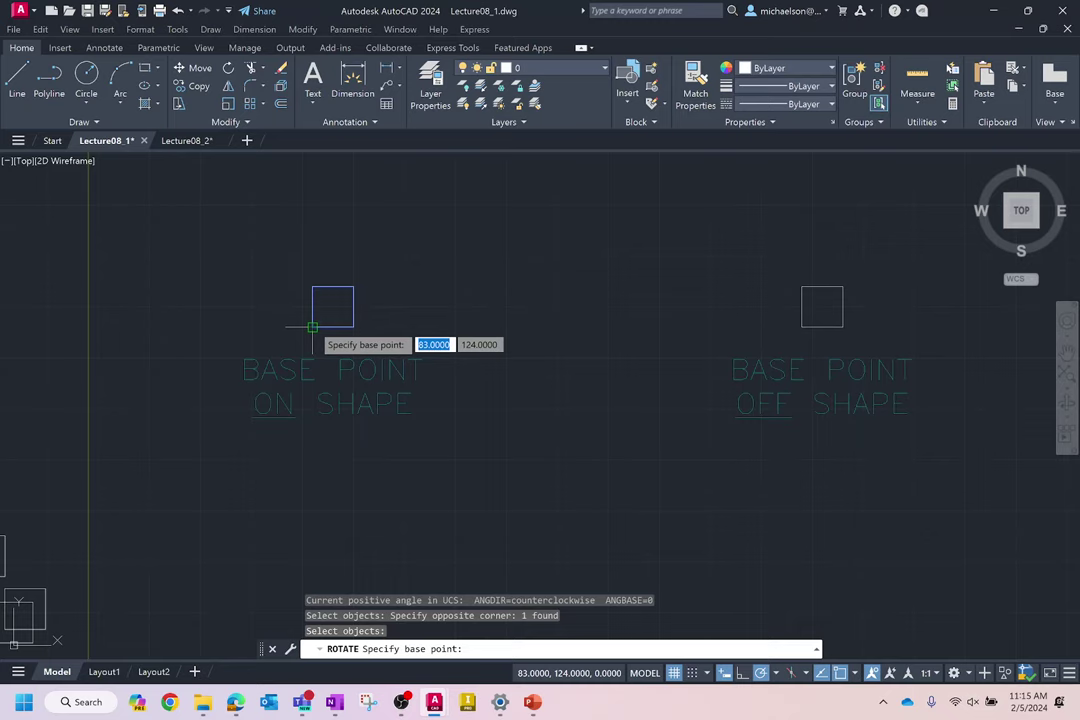
left_click(312, 326)
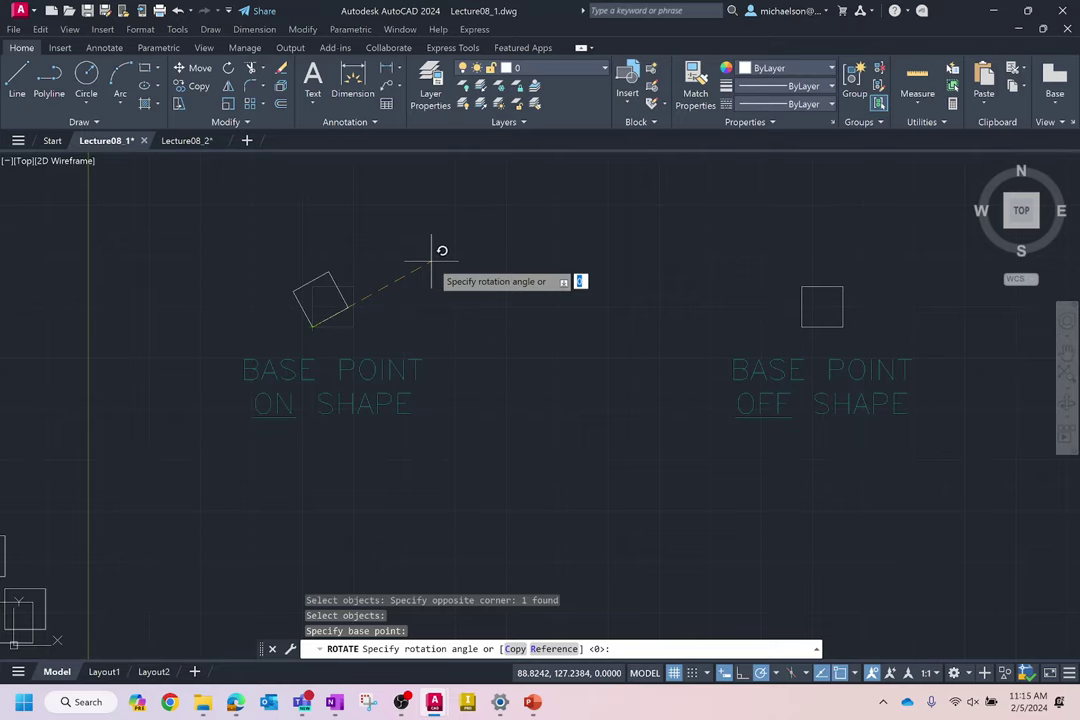
left_click(493, 222)
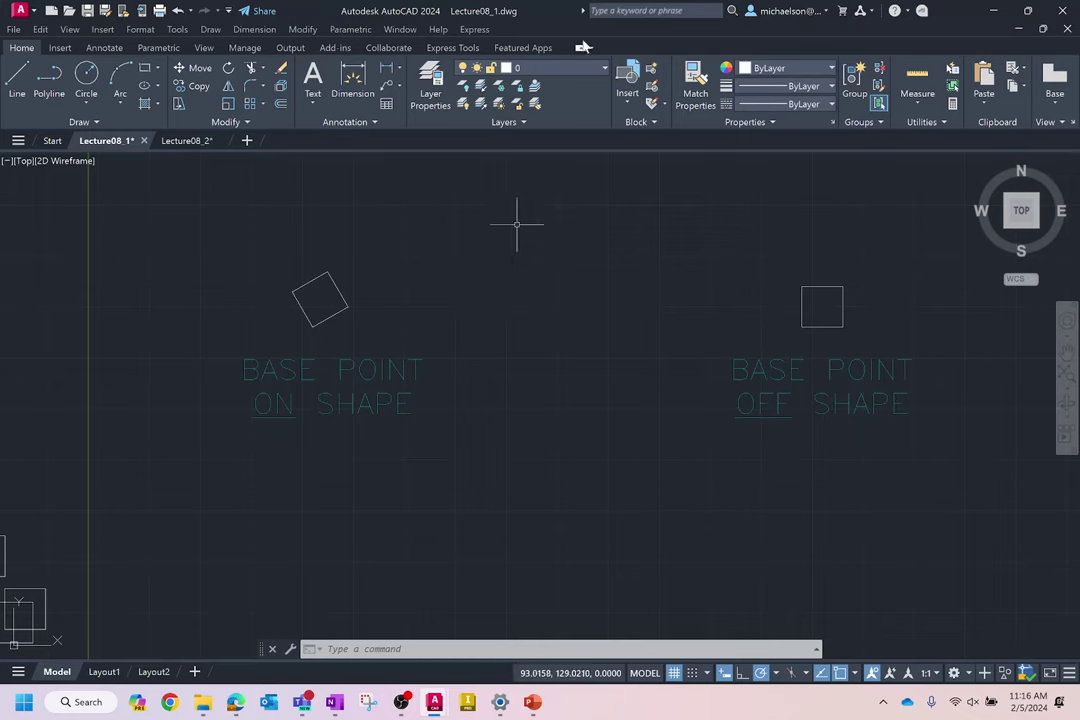
Rotate the right Rotate-section square 20° about a pivot up and left of it.
left_click(228, 67)
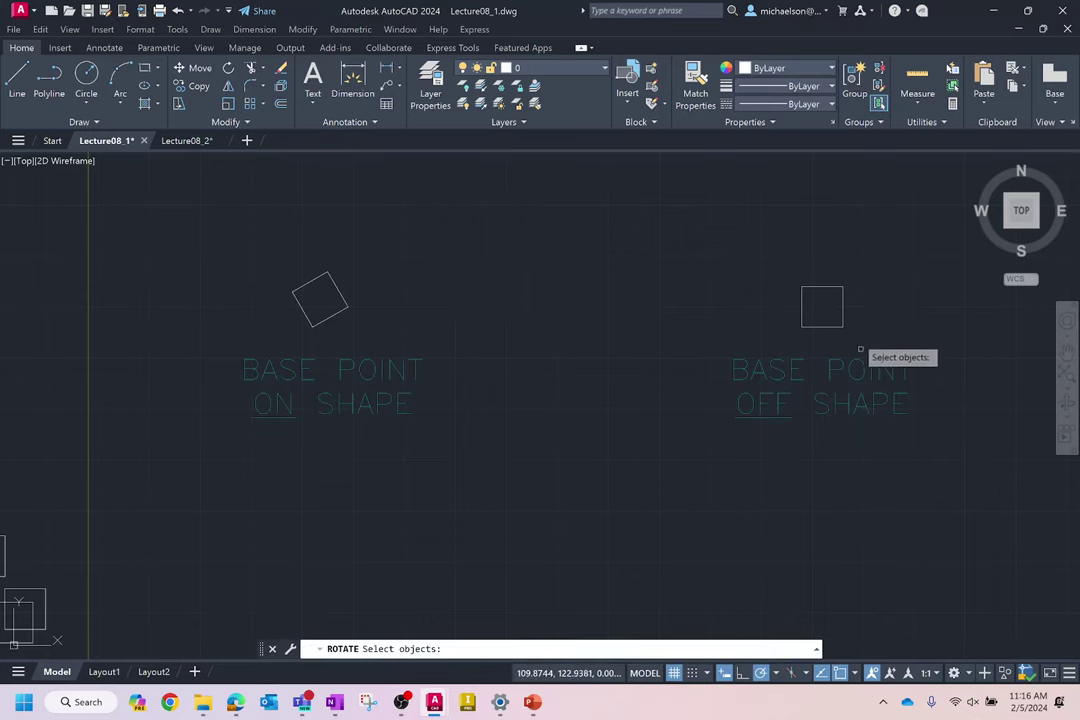
left_click(861, 260)
left_click(752, 336)
key("Return")
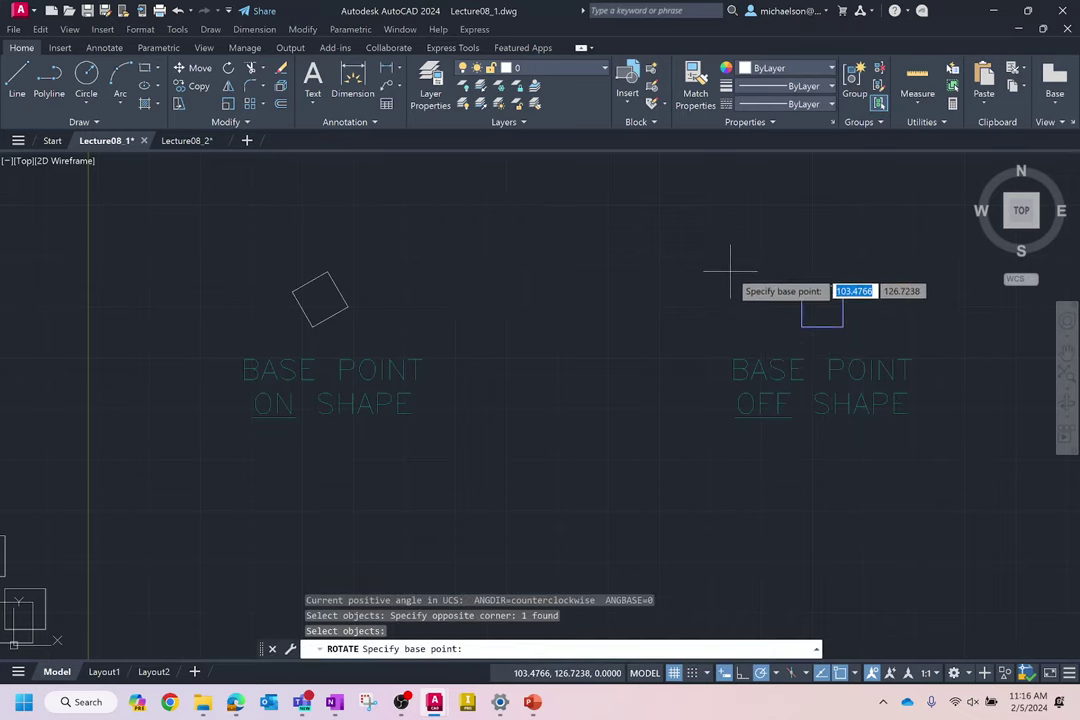
left_click(732, 260)
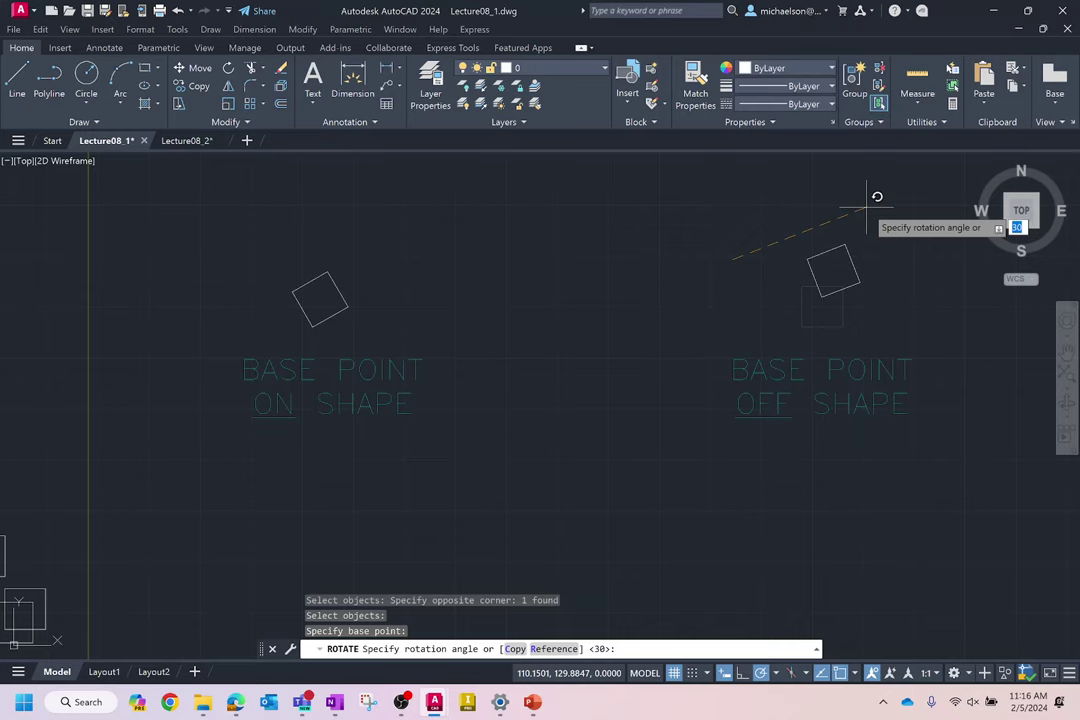
type("20")
key("Return")
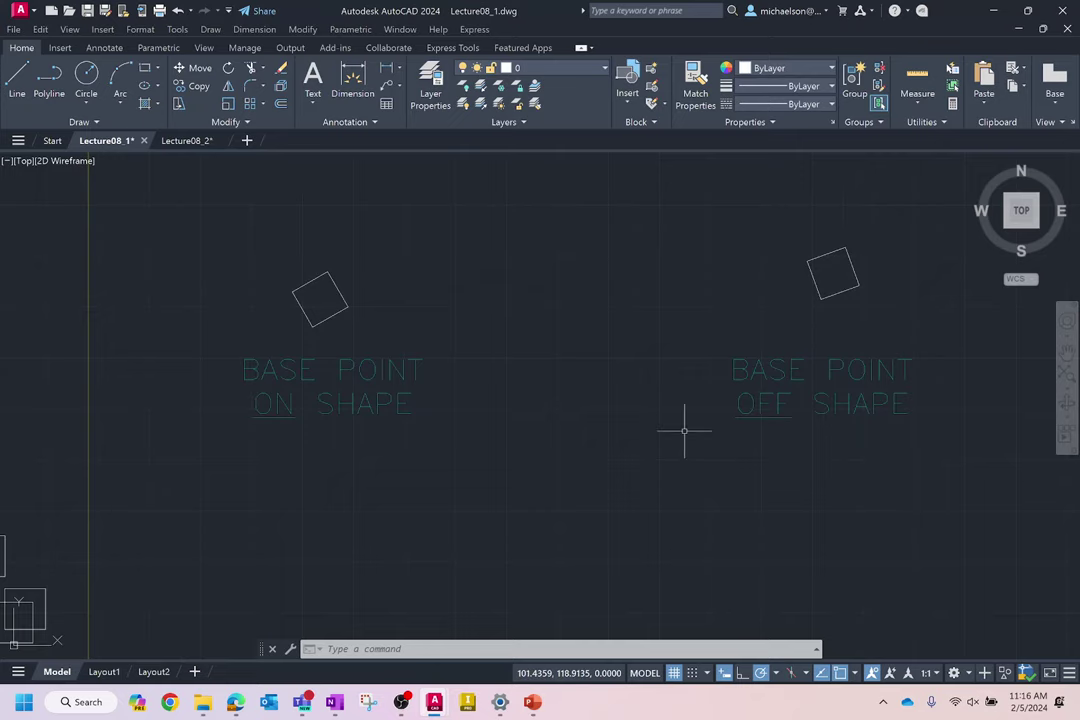
Zoom to the USING REFERENCE square and window-select it with ROTATE.
scroll(419, 386, "down", 4)
scroll(825, 370, "up", 4)
scroll(816, 363, "up", 2)
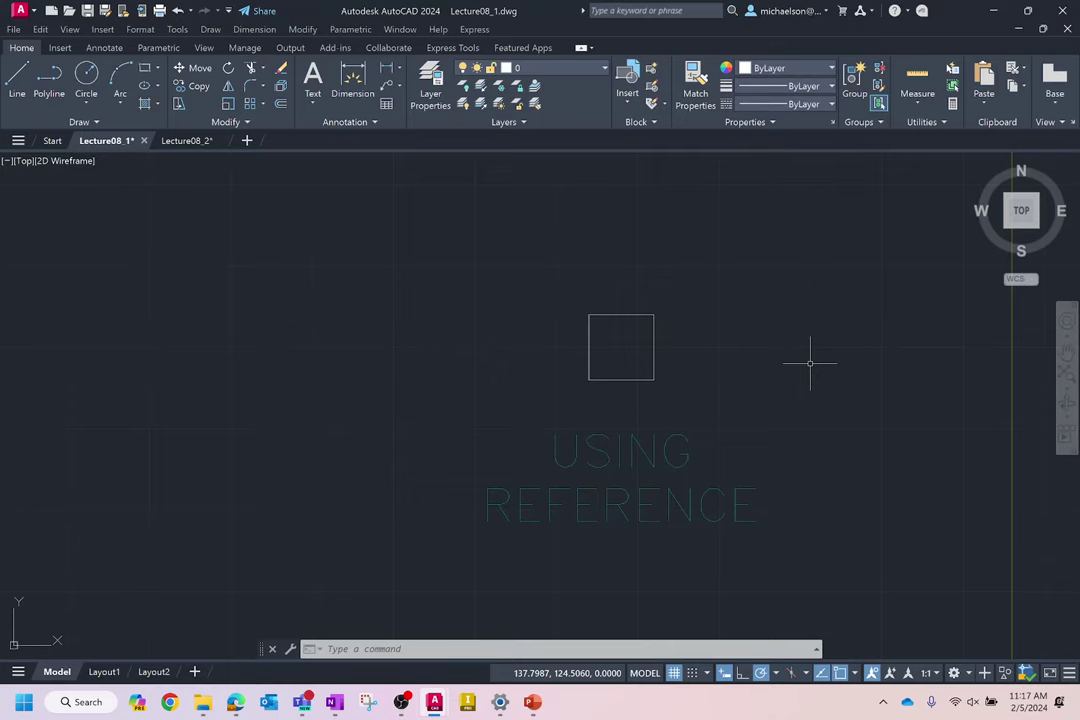
type("R")
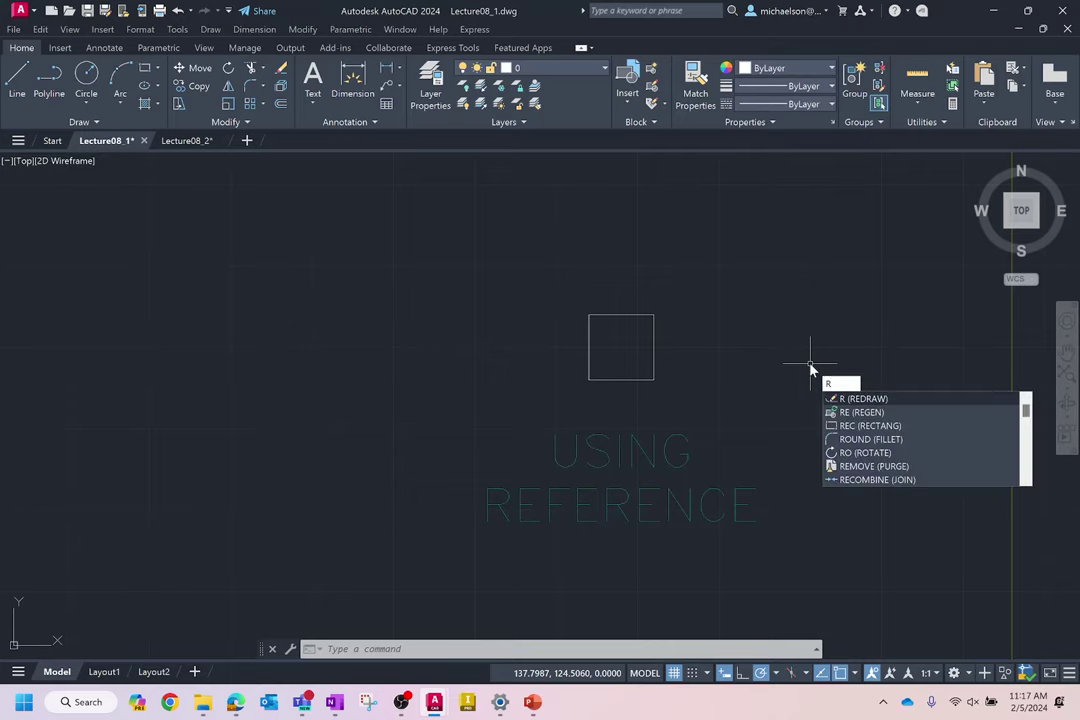
type("OTATE")
key("Return")
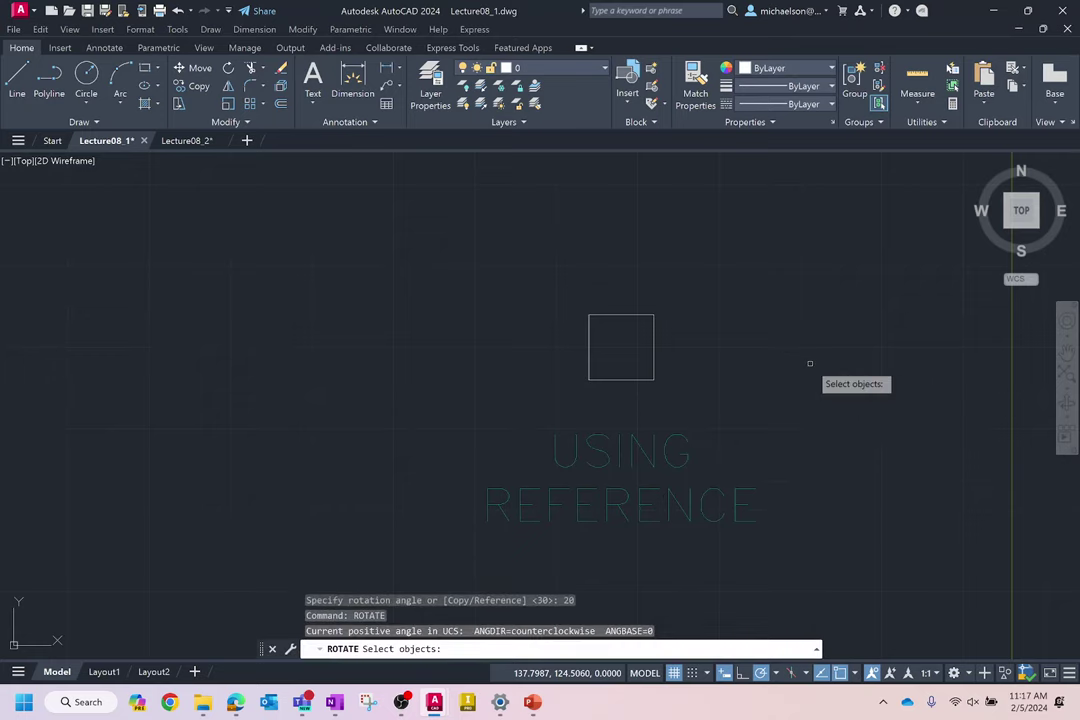
left_click(712, 252)
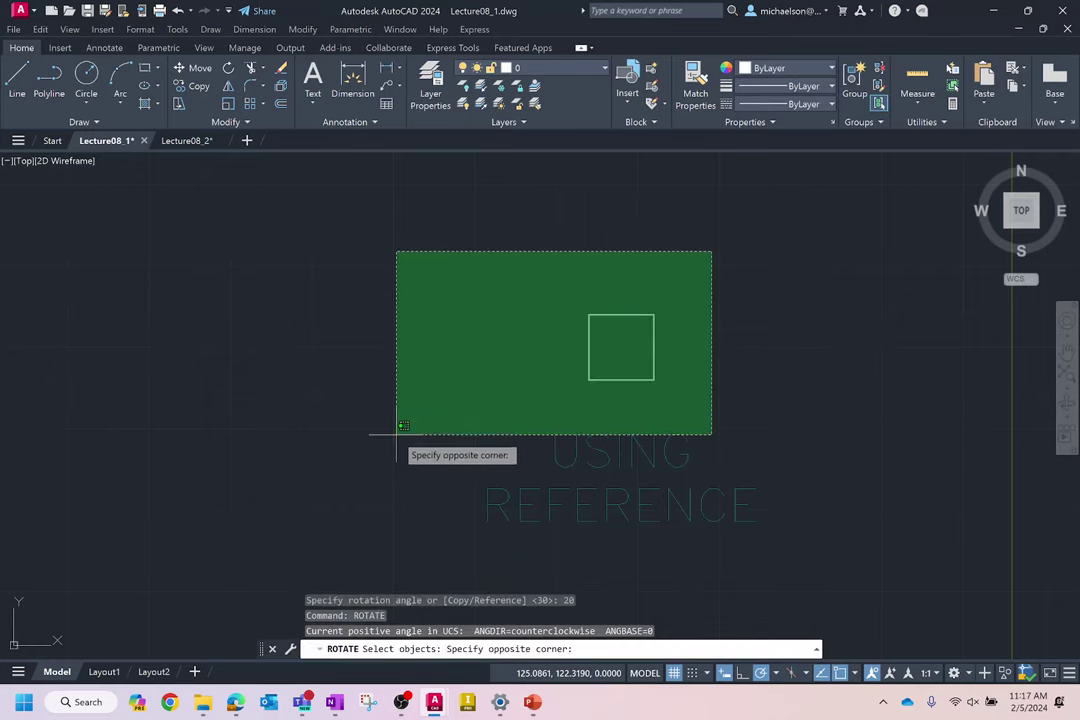
left_click(398, 384)
key("Return")
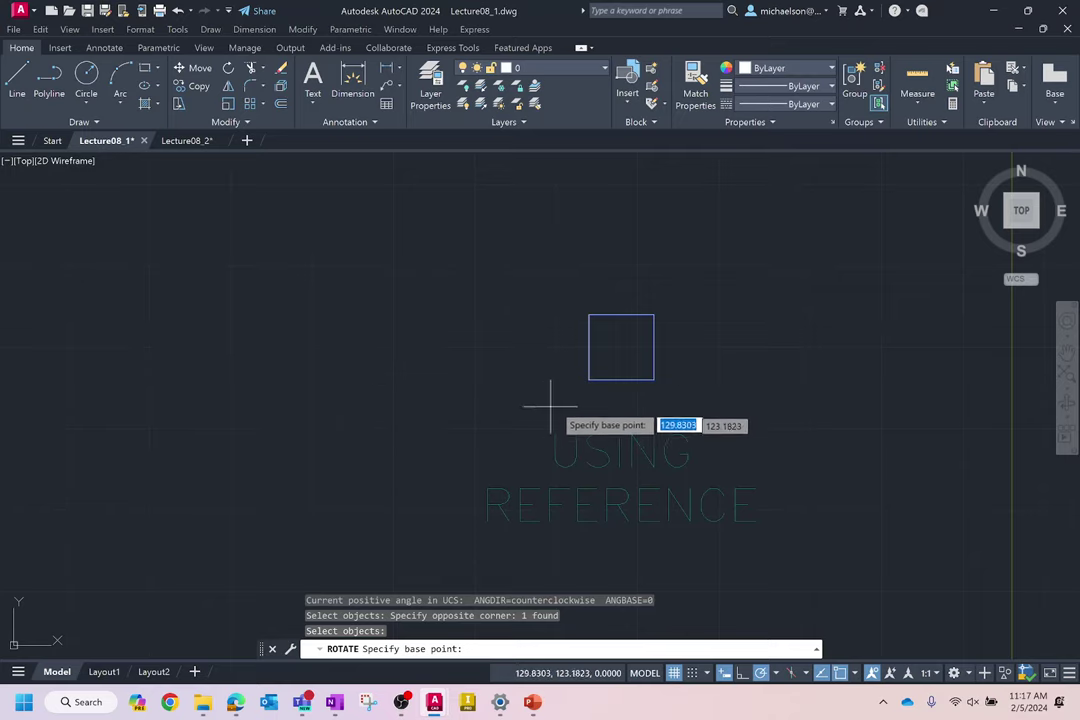
Pivot at its lower-left corner and define the reference angle along its diagonal.
left_click(589, 380)
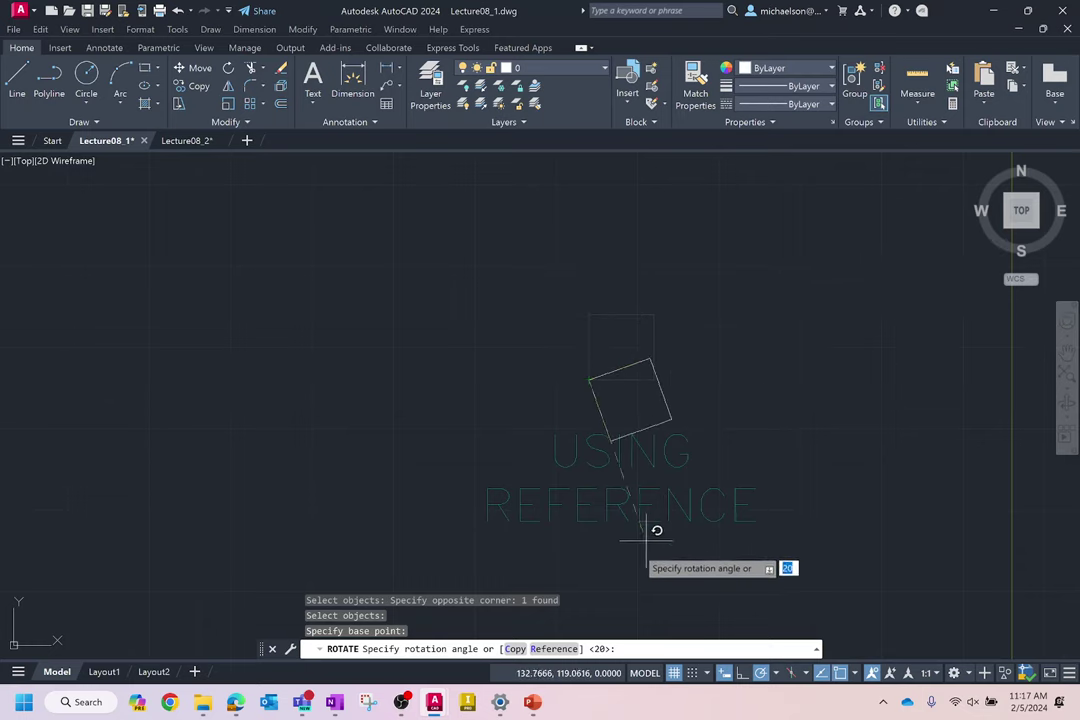
left_click(556, 649)
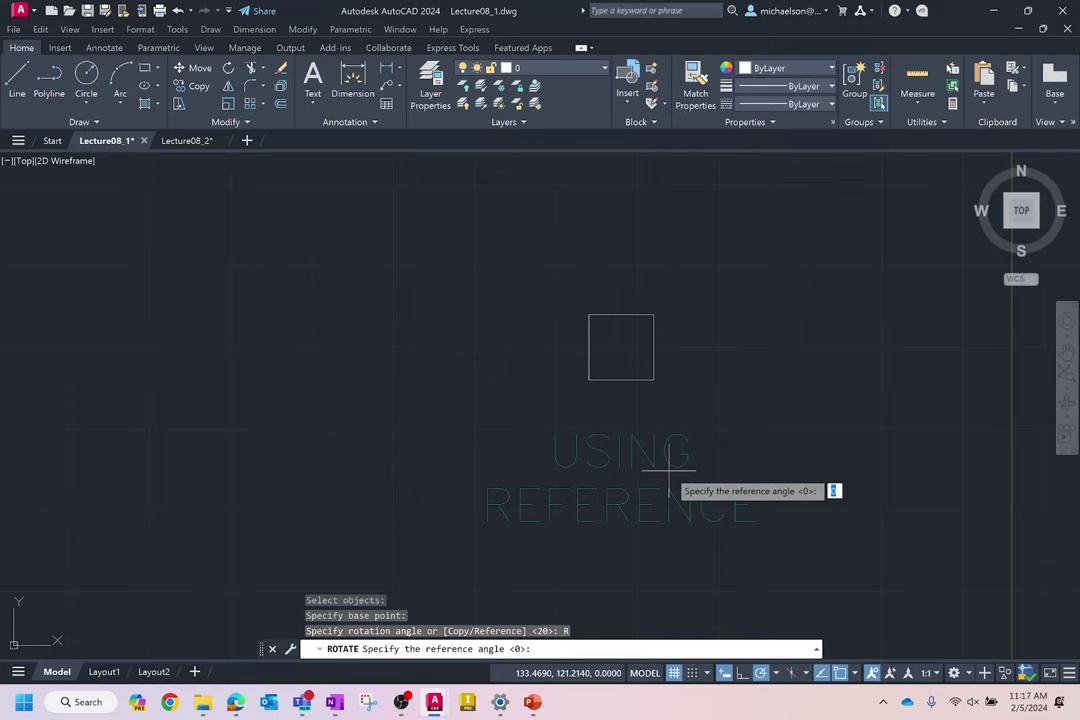
left_click(590, 379)
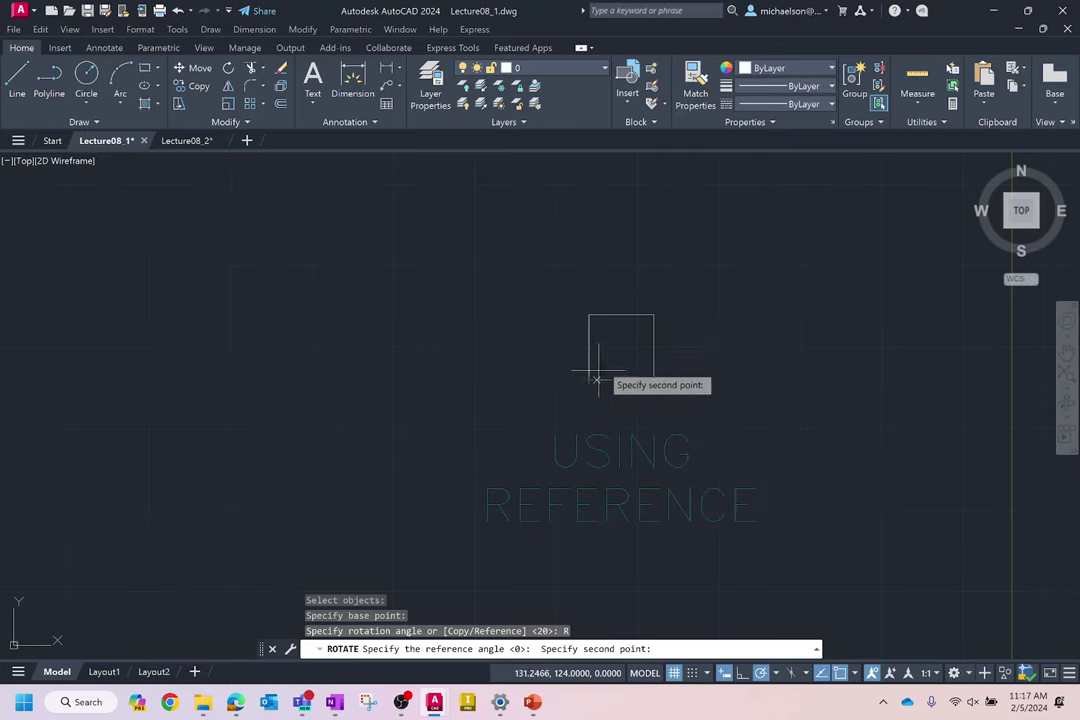
left_click(654, 315)
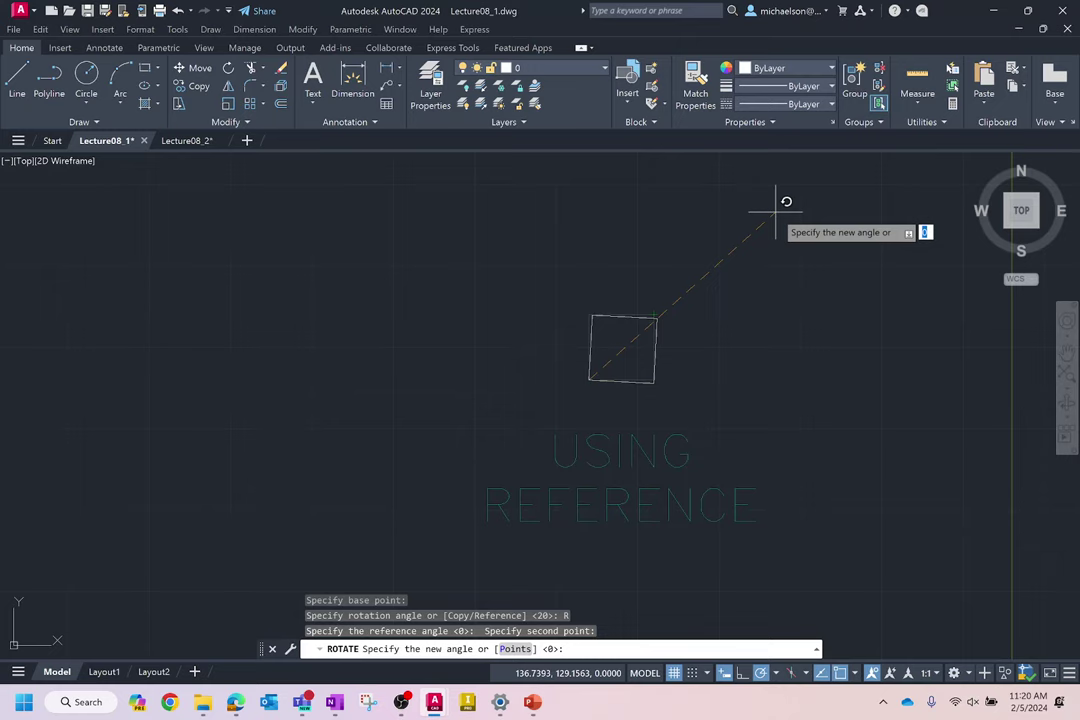
Cancel the unfinished reference rotation and zoom in on the Scale section squares.
key("Escape")
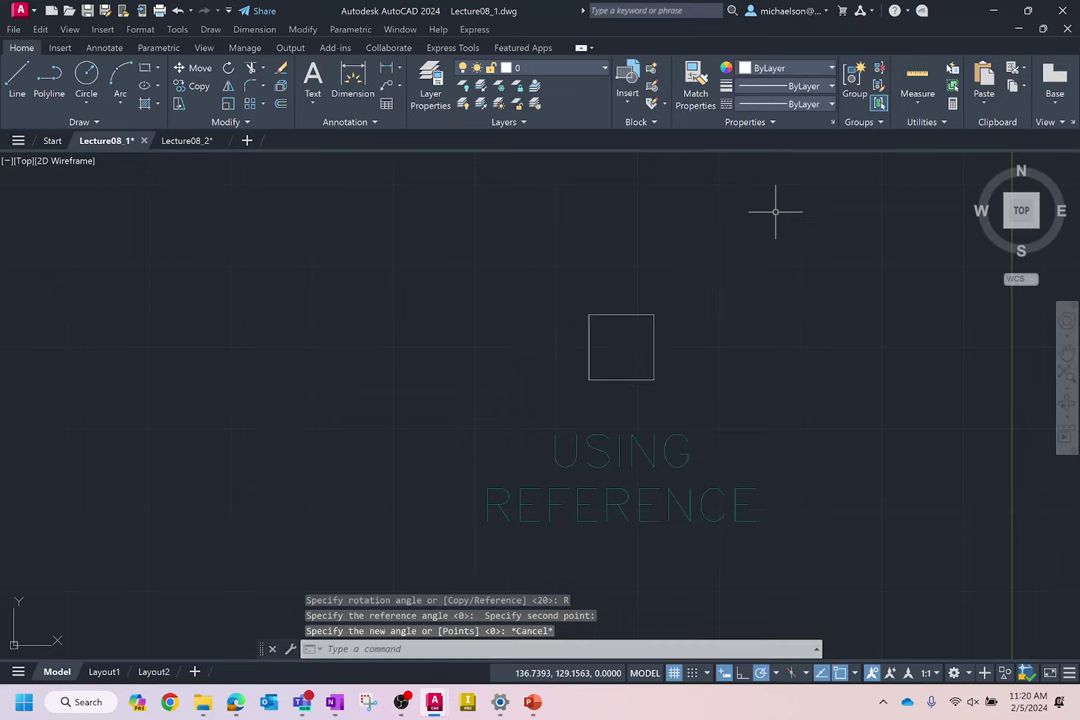
scroll(590, 336, "down", 8)
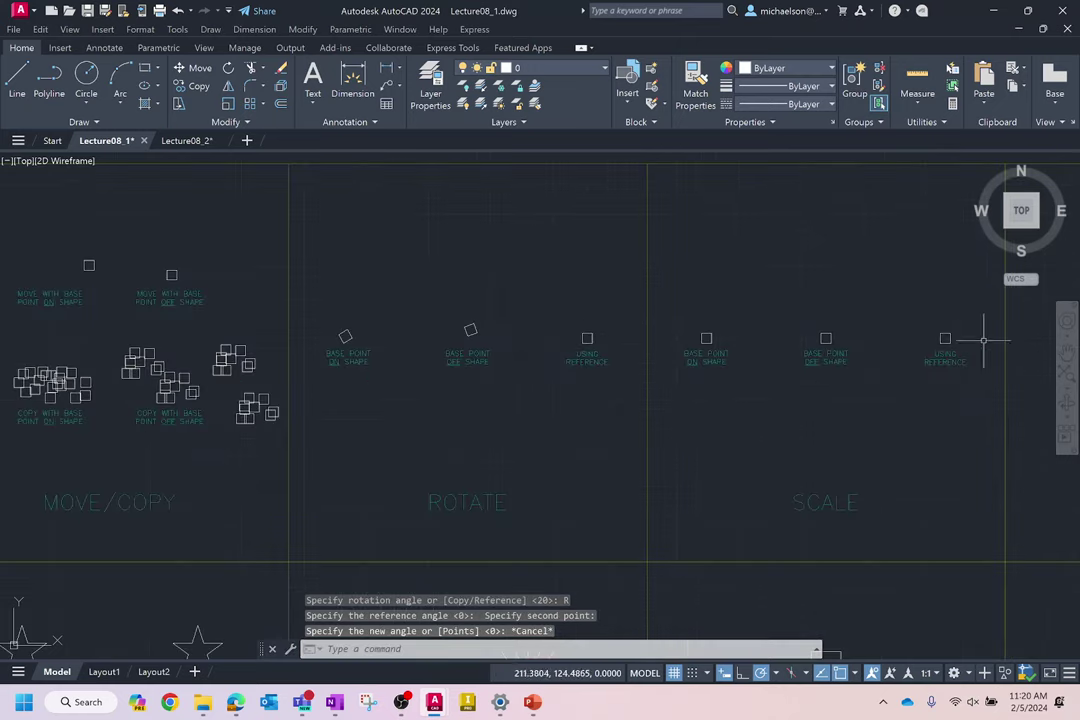
scroll(988, 335, "up", 5)
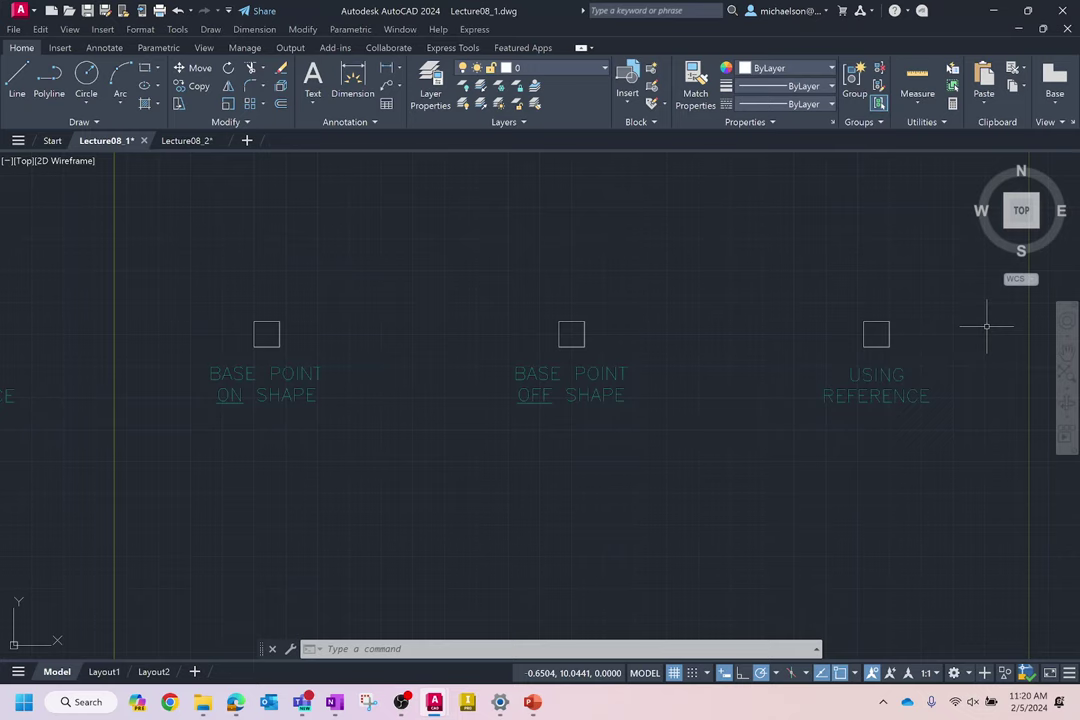
Scale the left square by a factor of 3 about its lower-left corner.
left_click(227, 104)
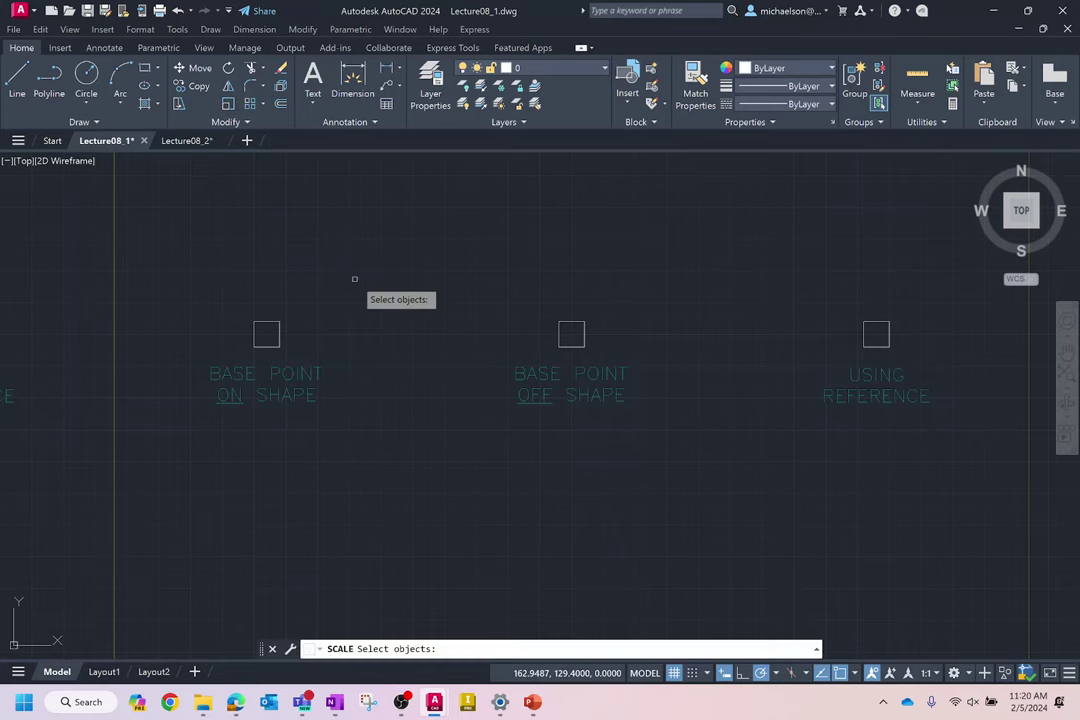
left_click(346, 280)
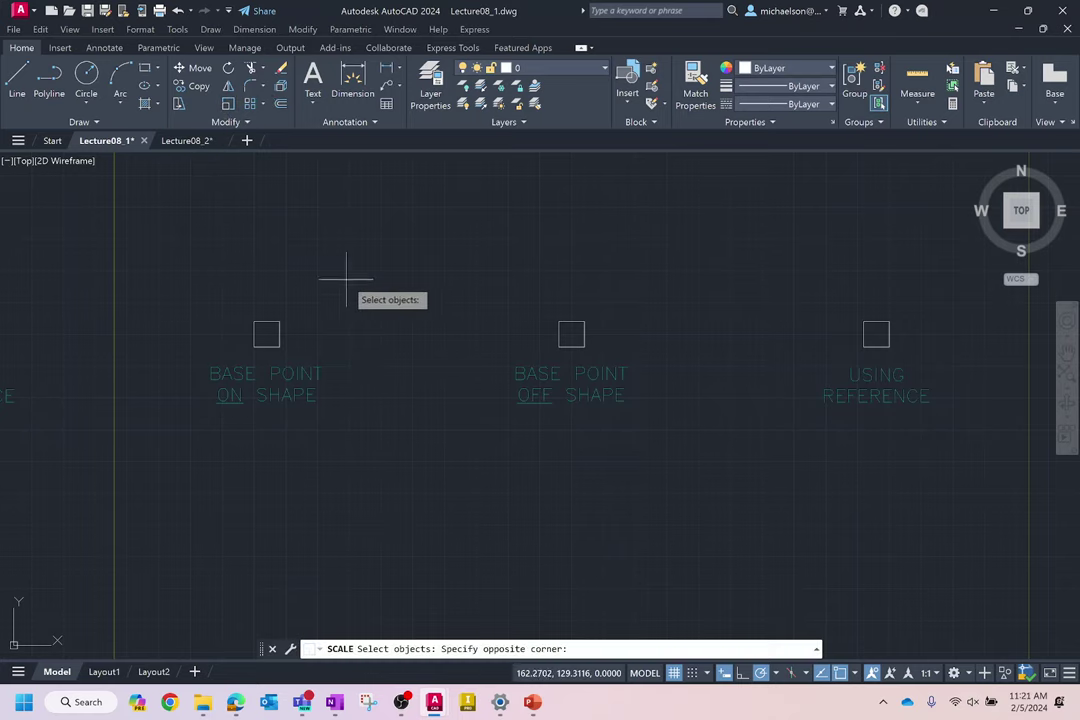
left_click(237, 341)
key("Return")
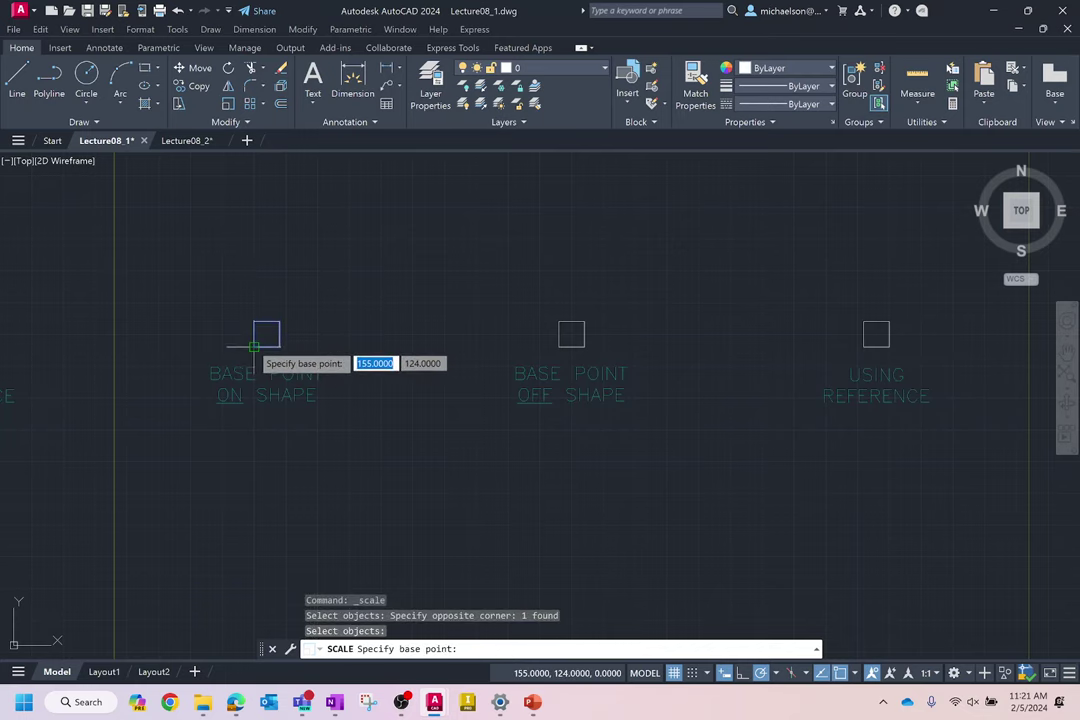
left_click(254, 345)
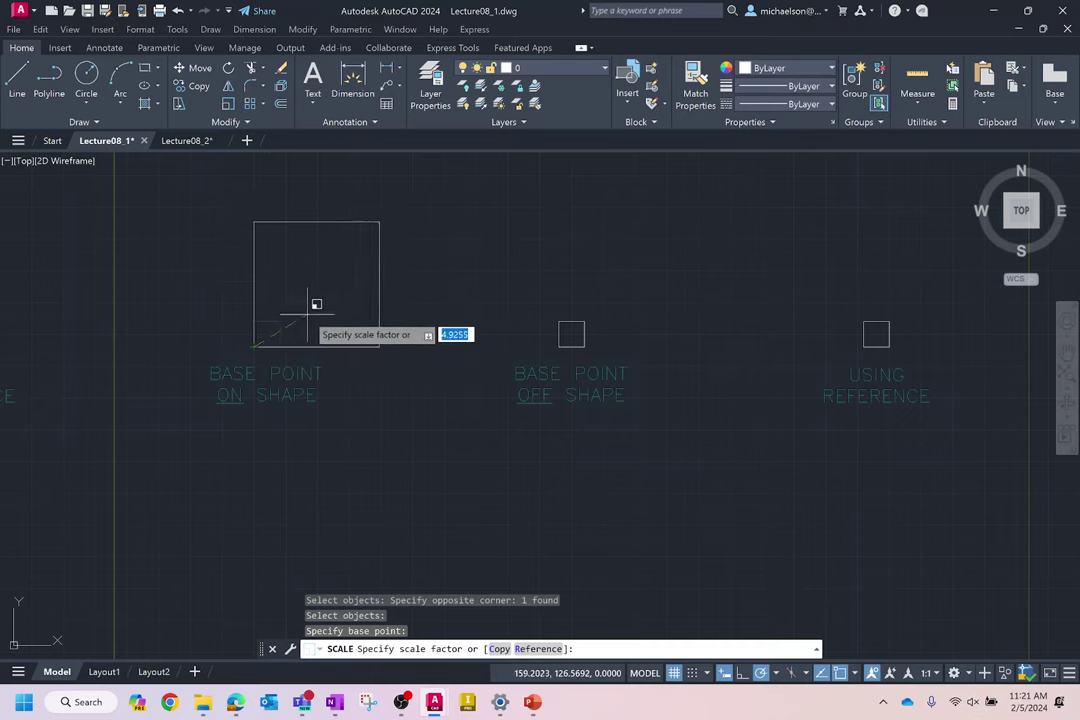
type("3")
key("Return")
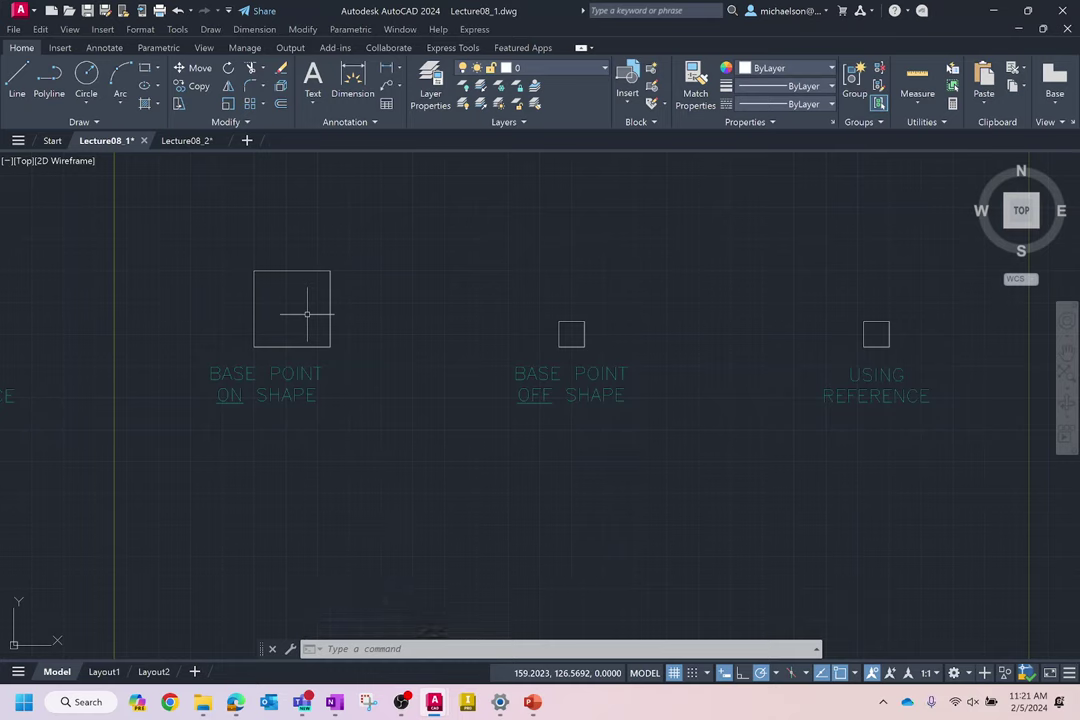
Scale the middle square by 0.2 about a base point just left of it.
left_click(228, 110)
left_click(673, 268)
left_click(500, 353)
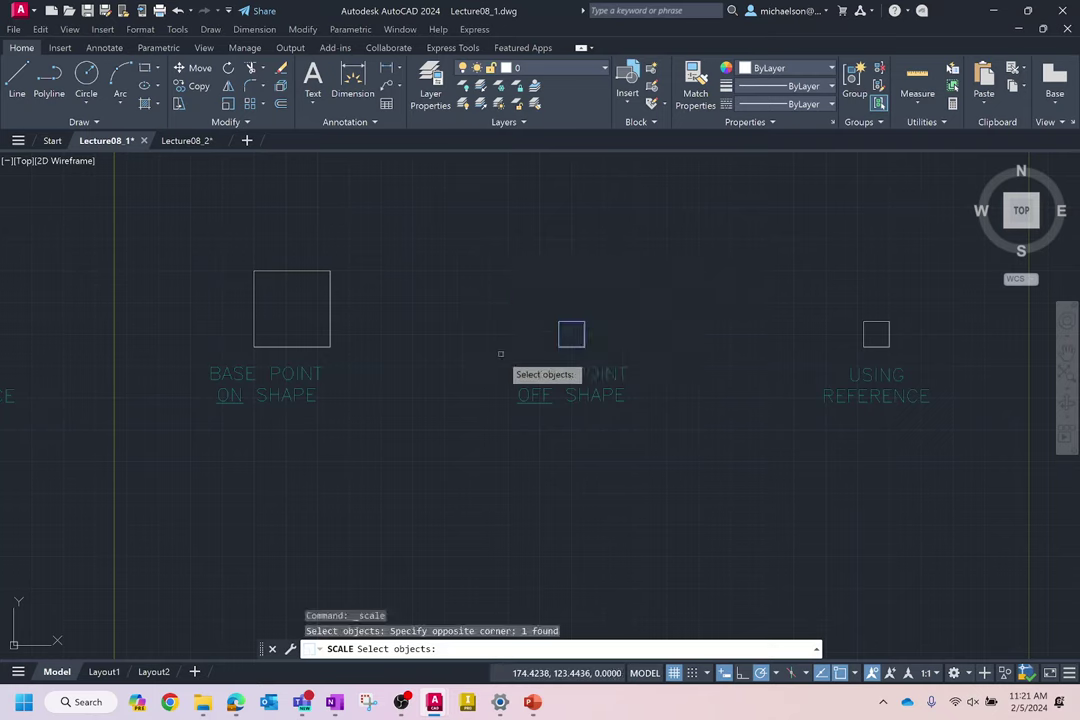
key("Return")
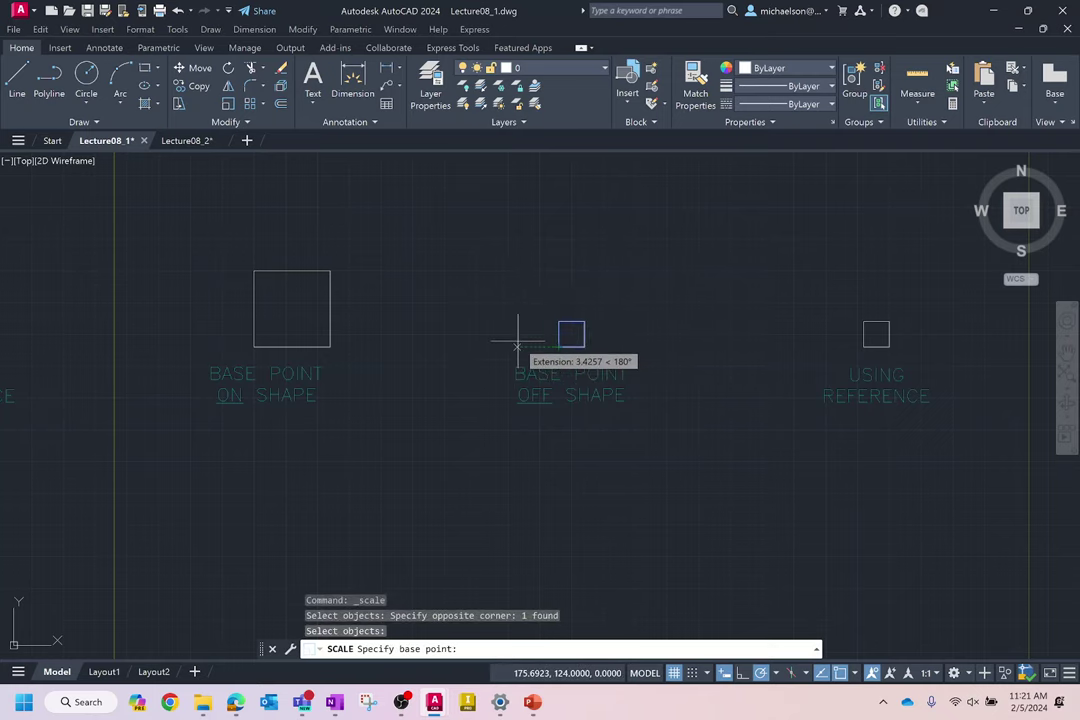
left_click(516, 322)
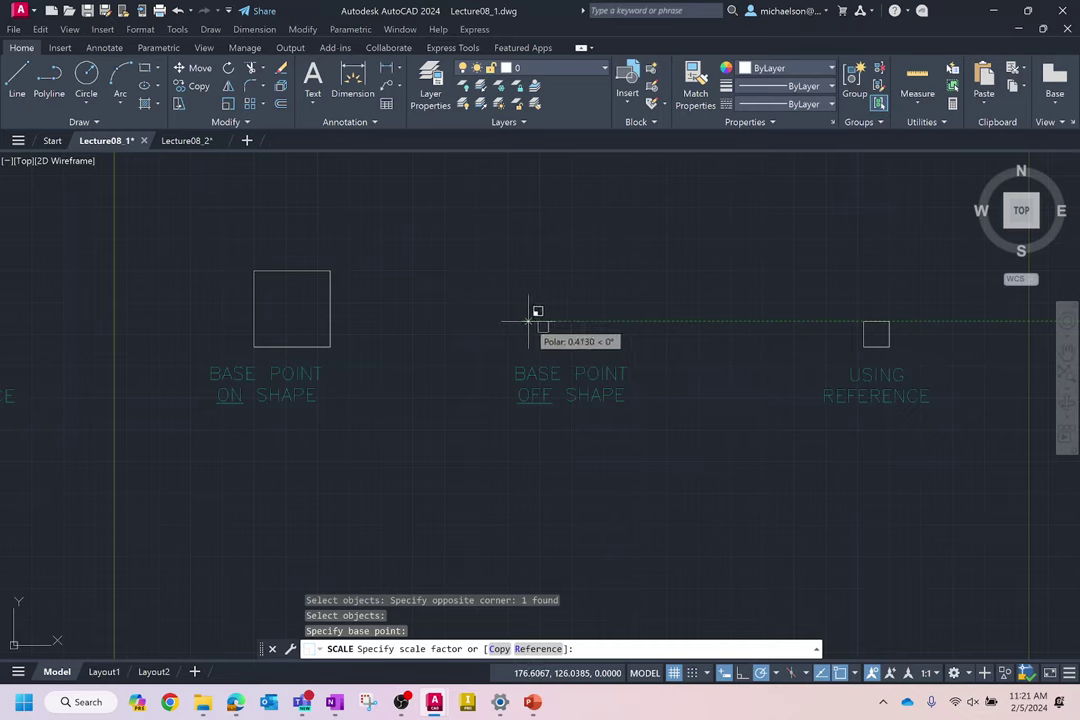
type("0.")
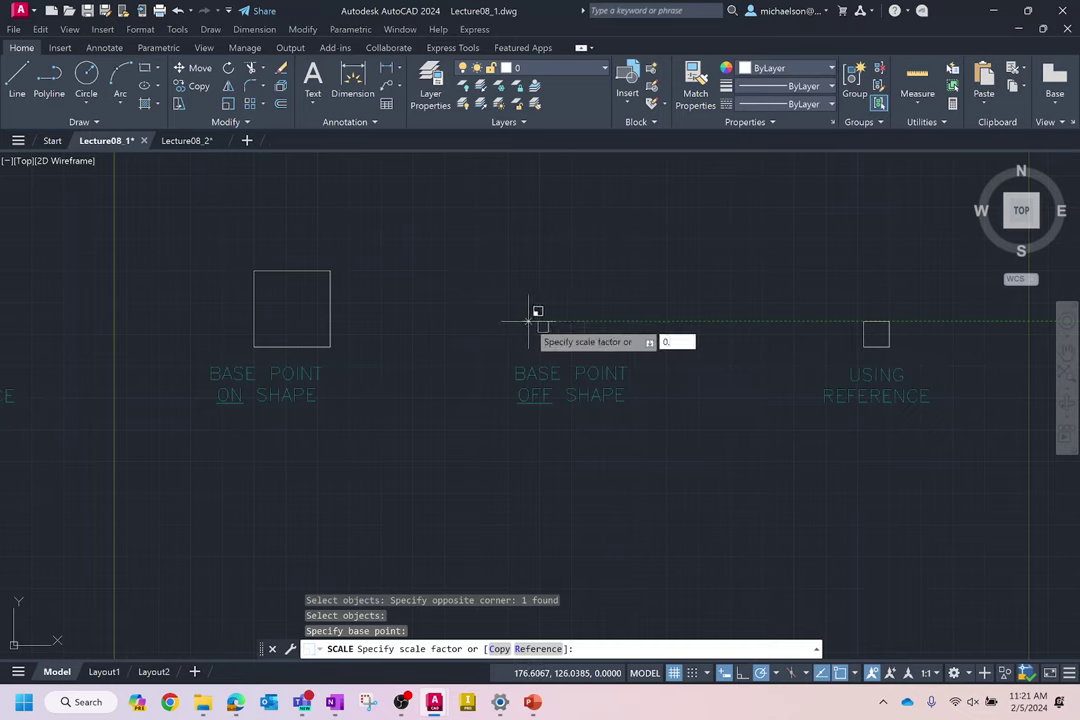
type("2")
key("Return")
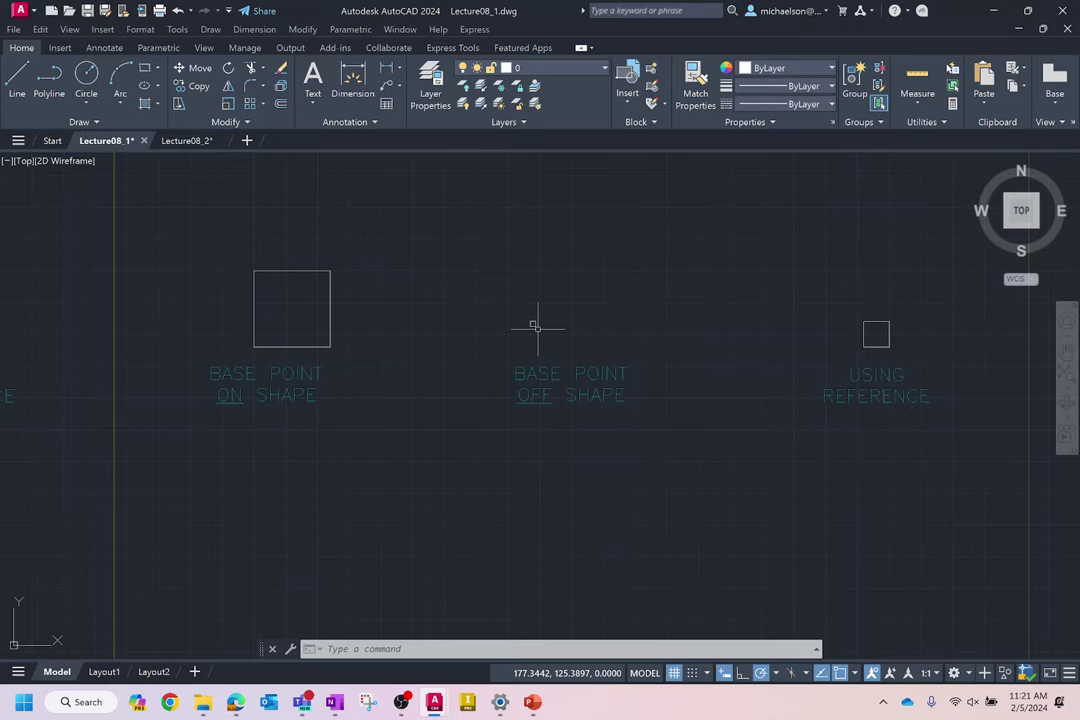
Reference-scale the USING REFERENCE square from its lower-left corner up to the left square's size.
type("scale")
key("Return")
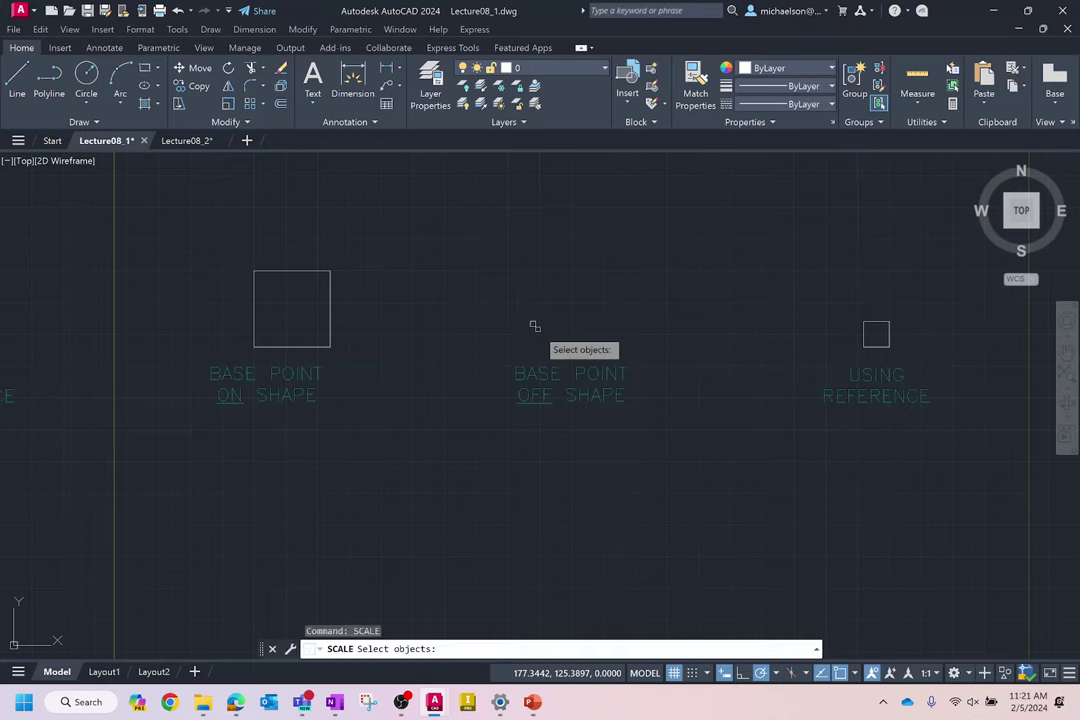
left_click(888, 336)
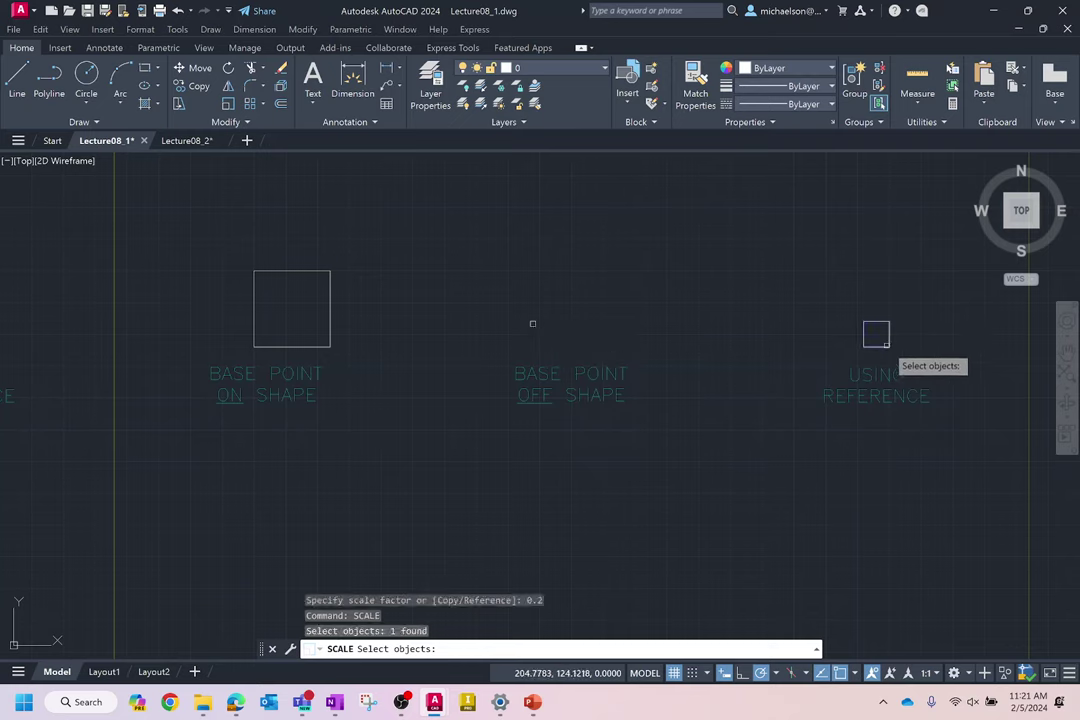
key("Return")
left_click(863, 347)
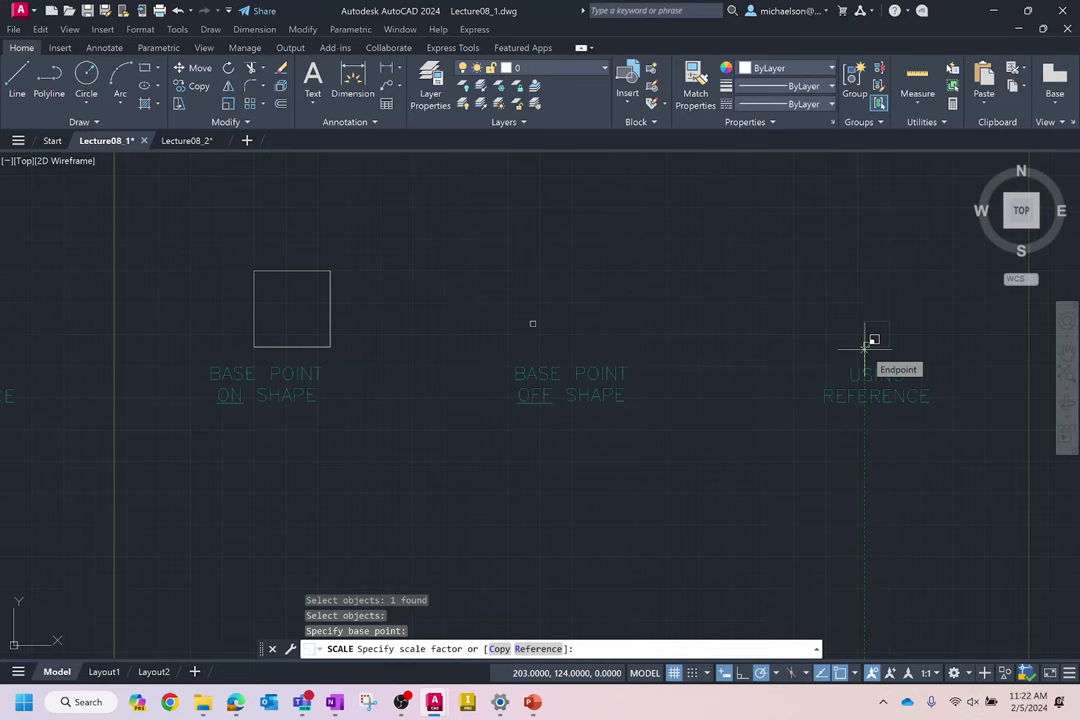
type("r")
key("Return")
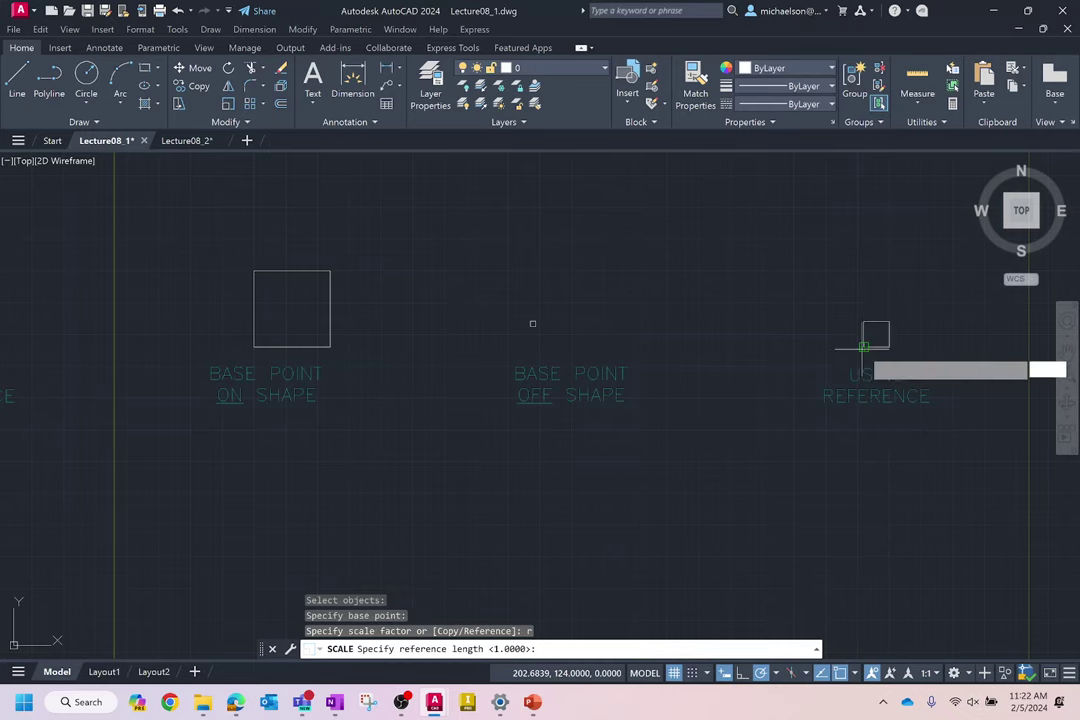
left_click(864, 347)
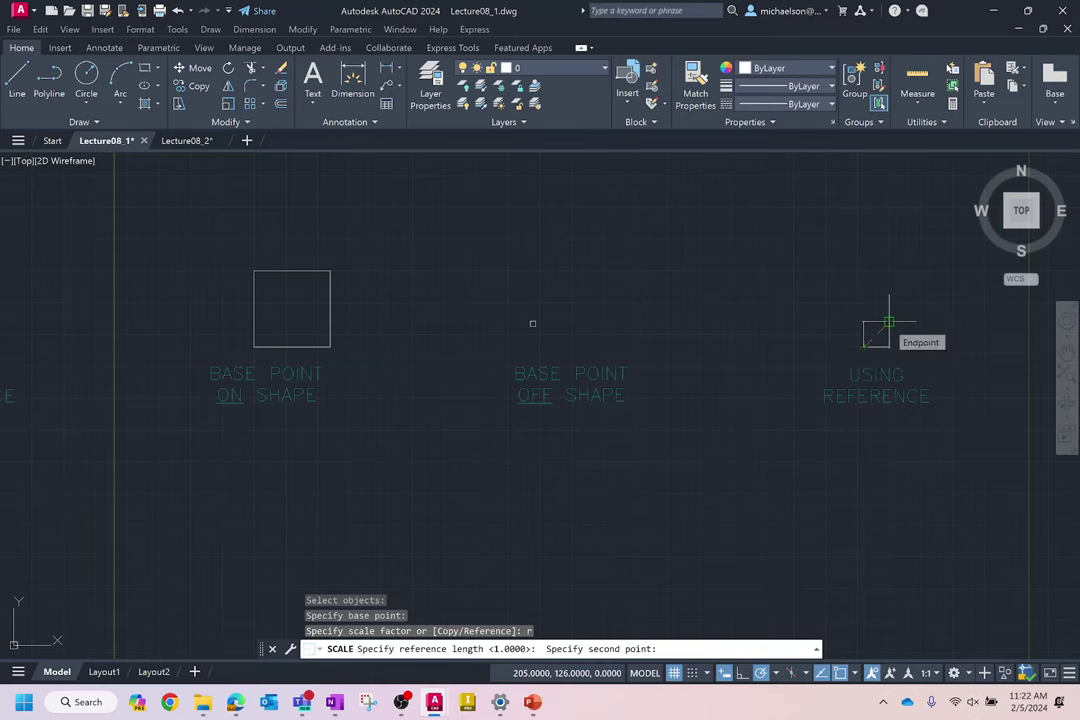
left_click(888, 323)
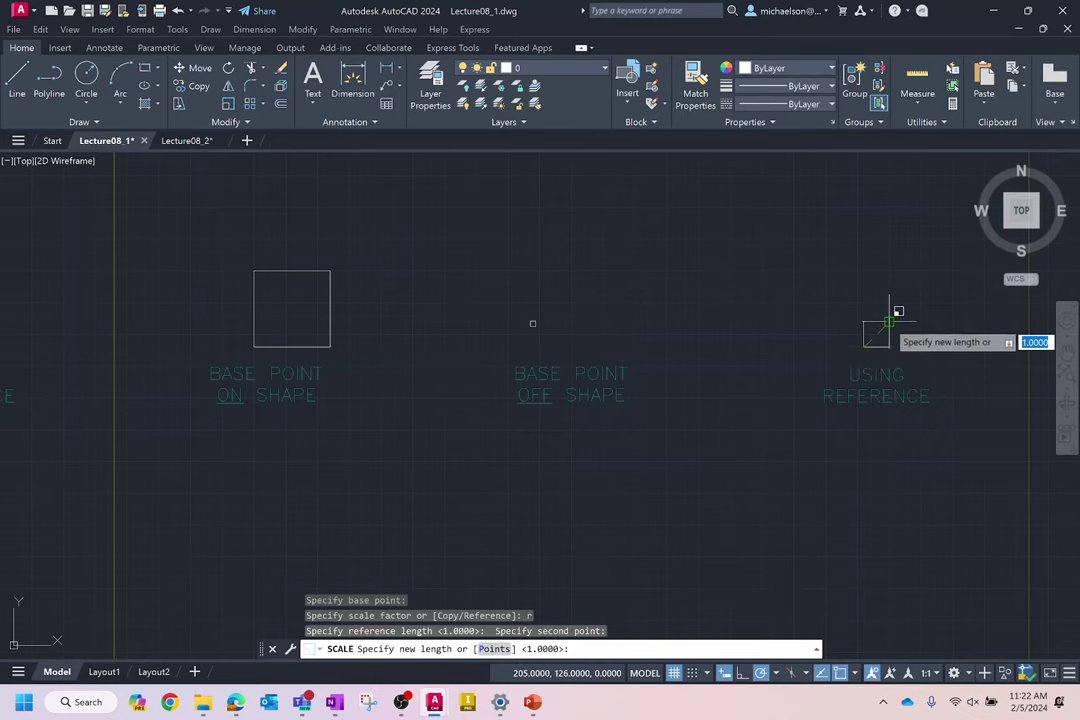
left_click(934, 270)
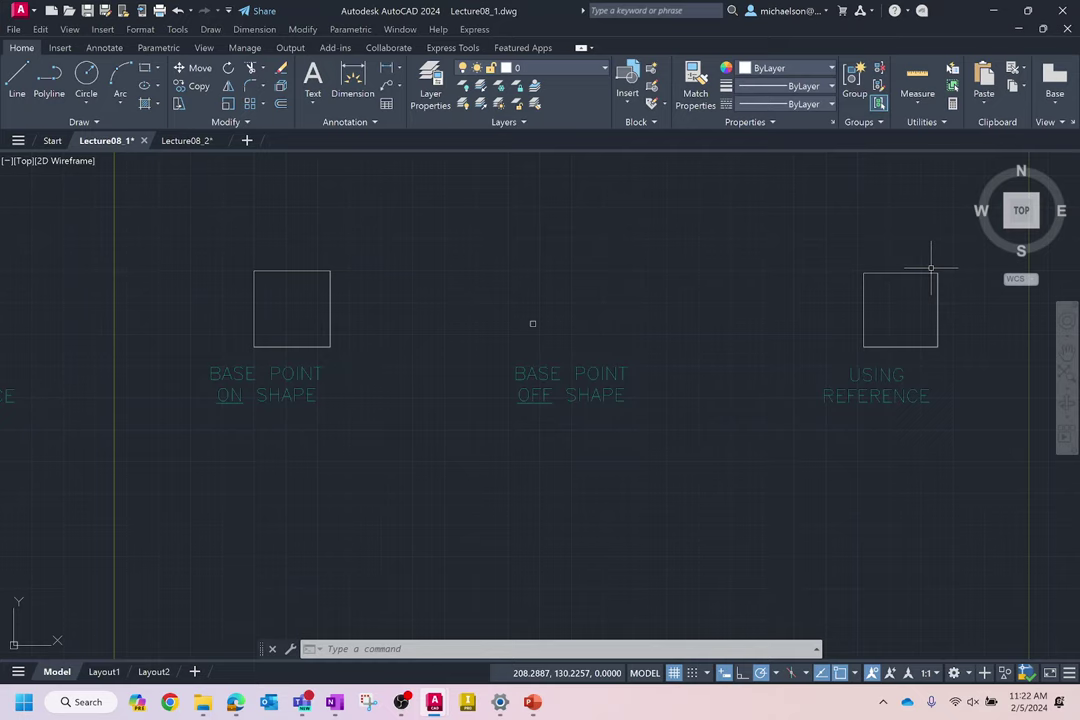
Zoom out and back in on the MIRROR section's two squares.
scroll(750, 310, "down", 5)
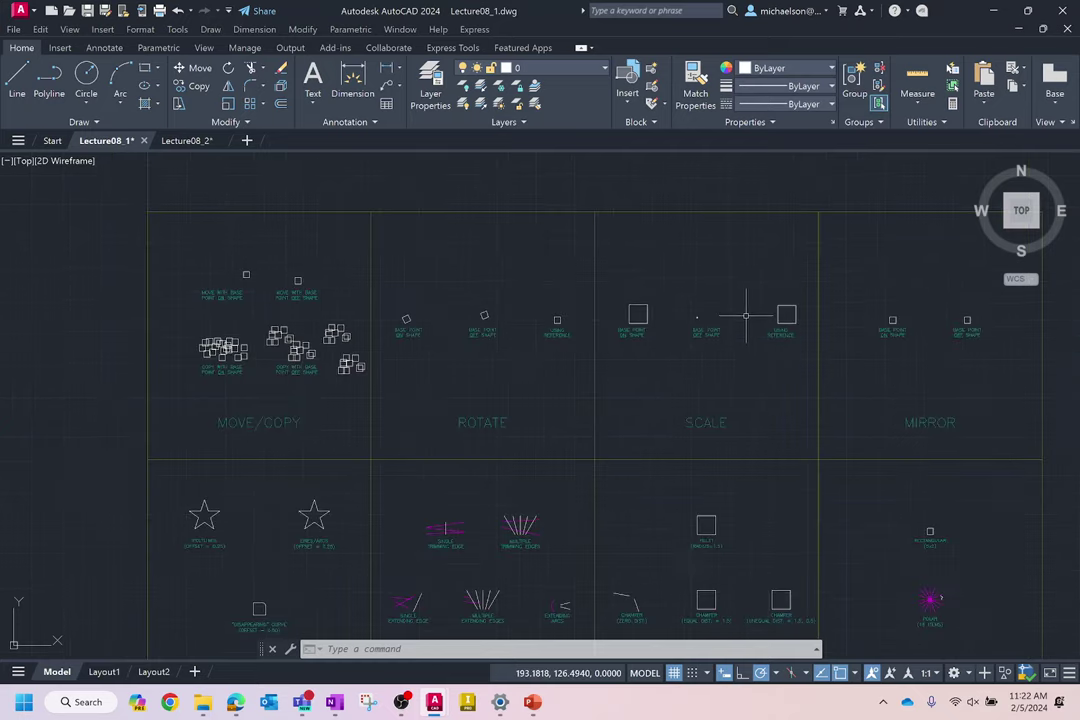
scroll(908, 305, "up", 5)
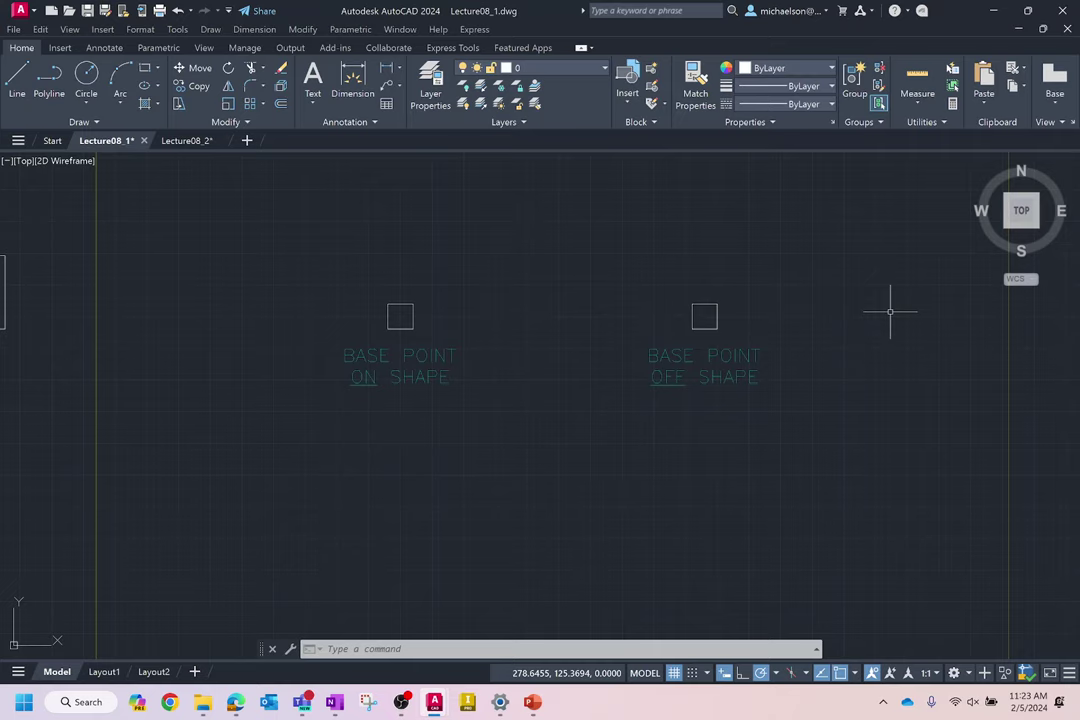
Mirror the left square across its left edge, keeping the original.
left_click(228, 86)
left_click(512, 263)
left_click(297, 344)
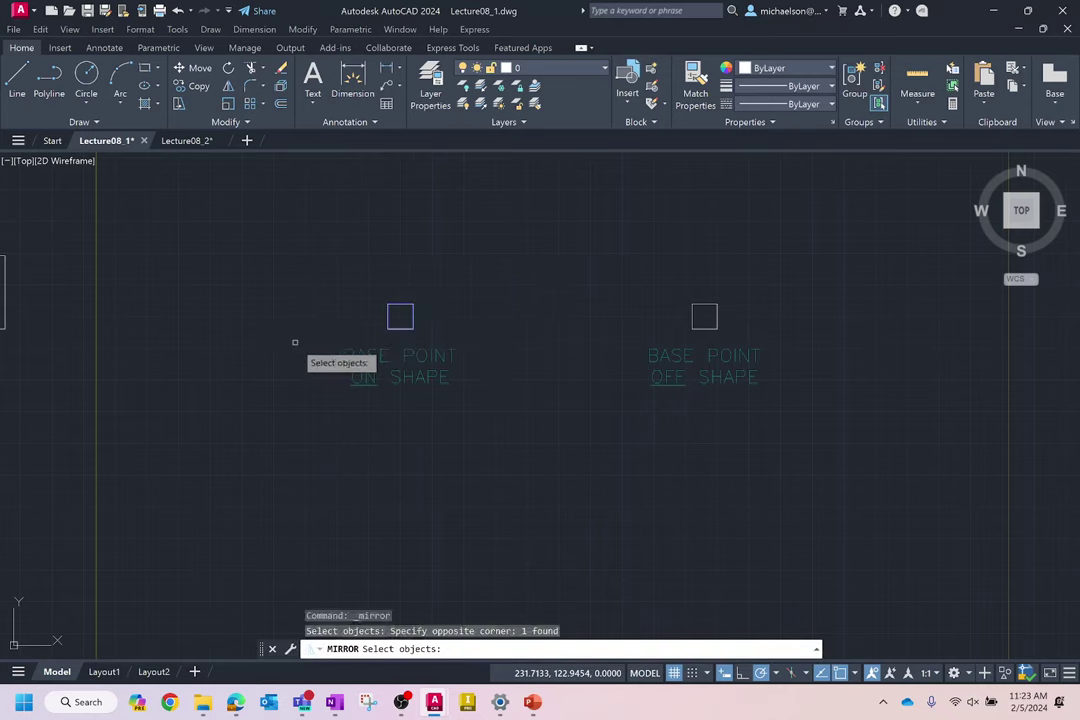
key("Return")
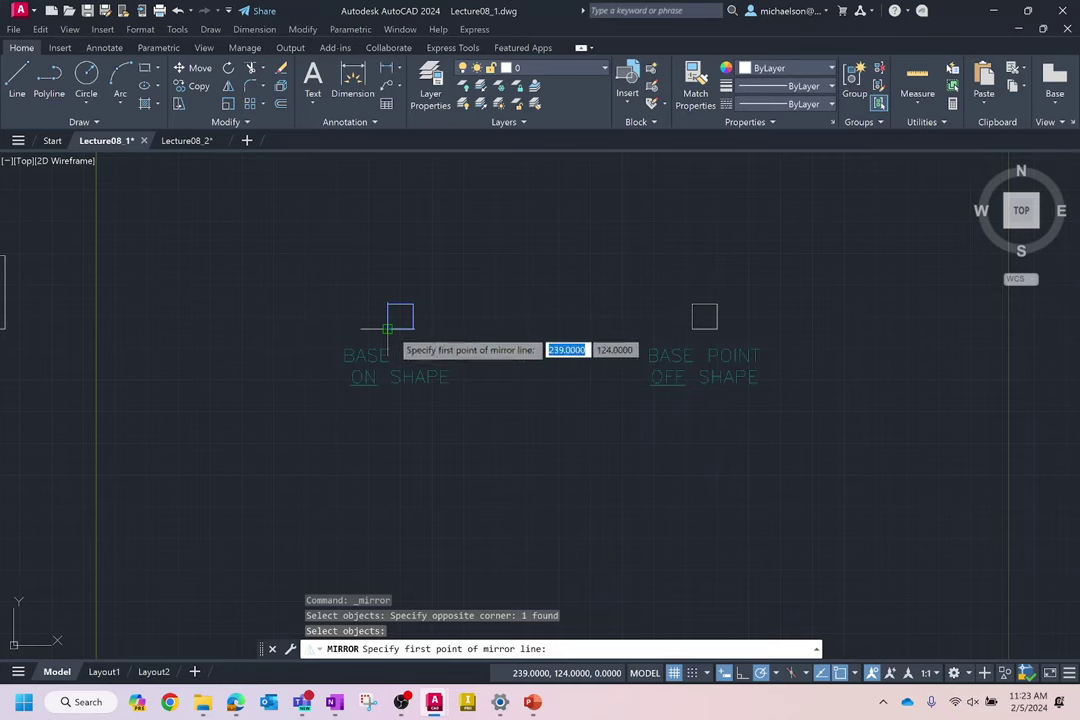
left_click(387, 329)
left_click(388, 305)
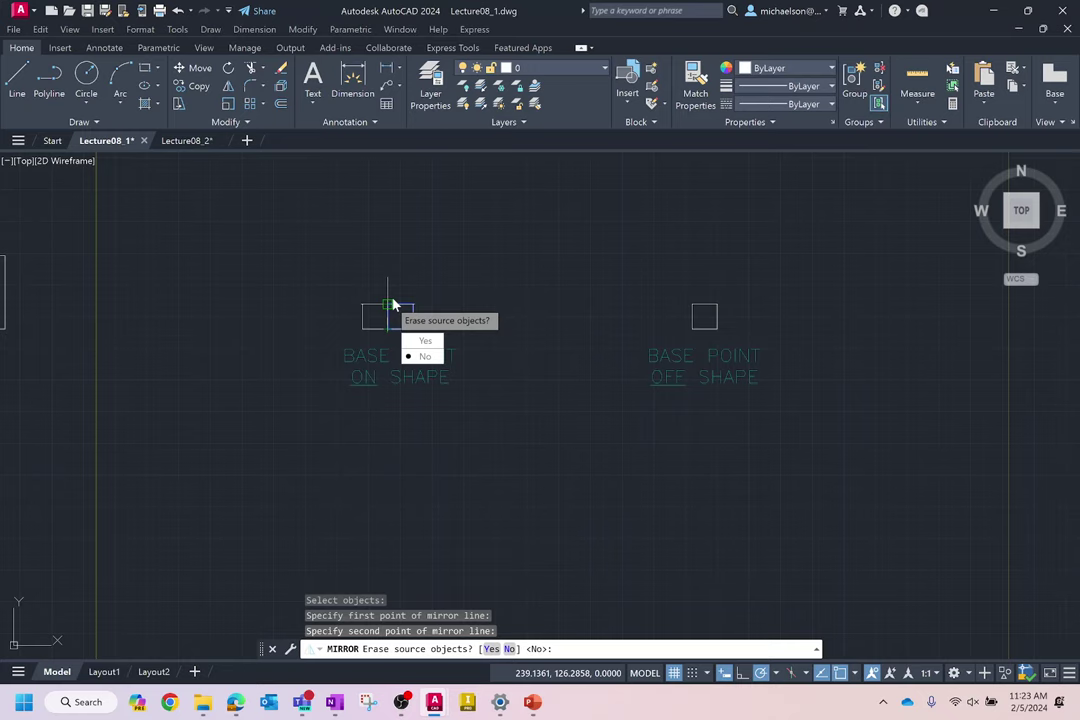
left_click(420, 356)
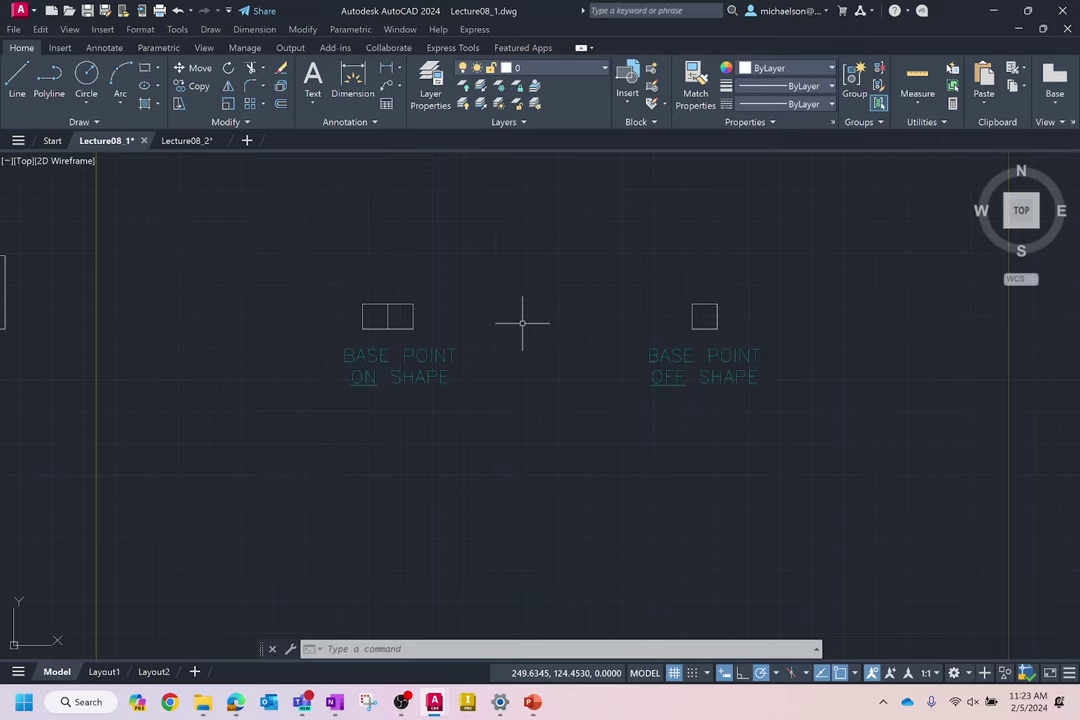
Mirror the right square across a 50° line left of it, erasing the original.
left_click(228, 86)
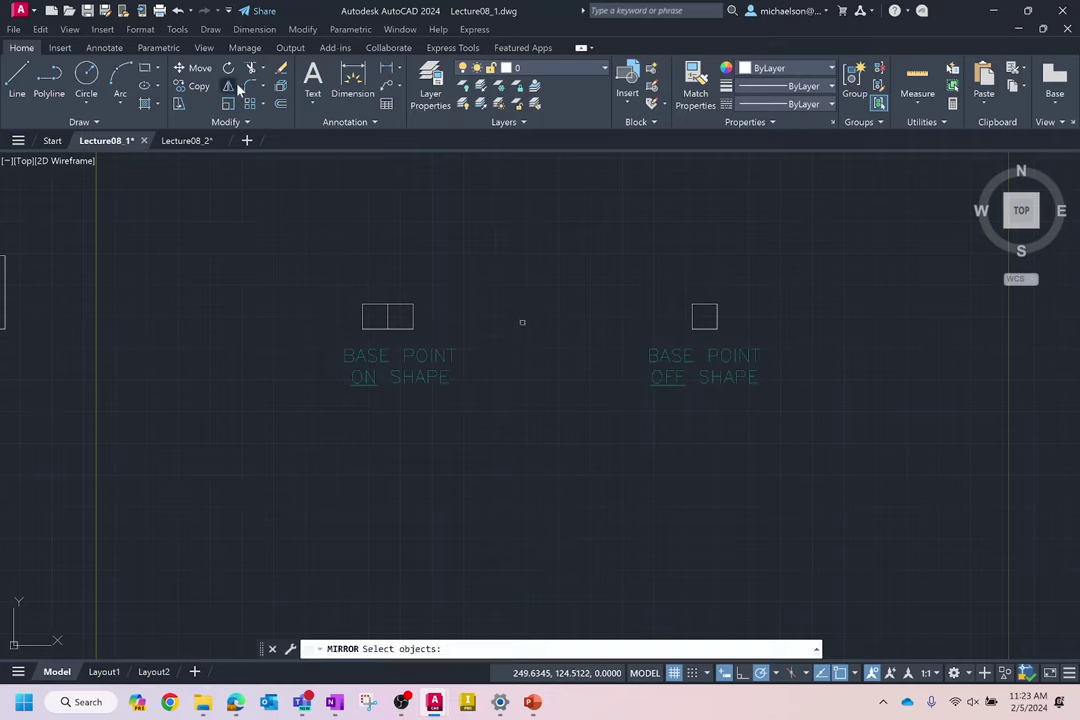
left_click(849, 256)
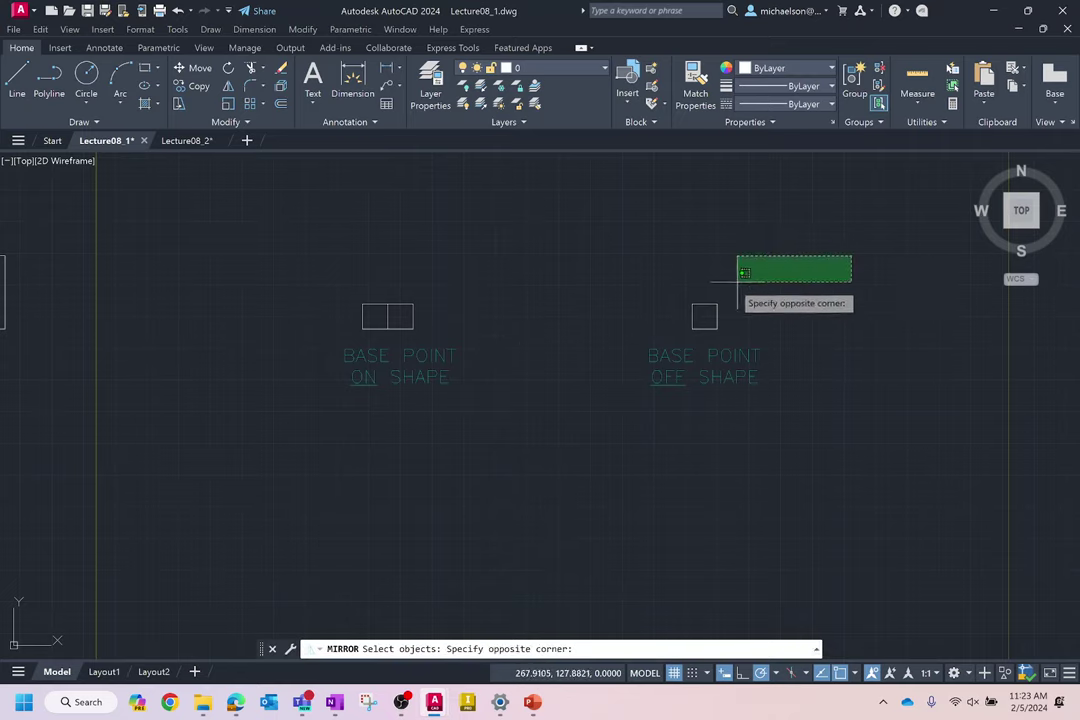
left_click(658, 317)
key("Return")
left_click(637, 325)
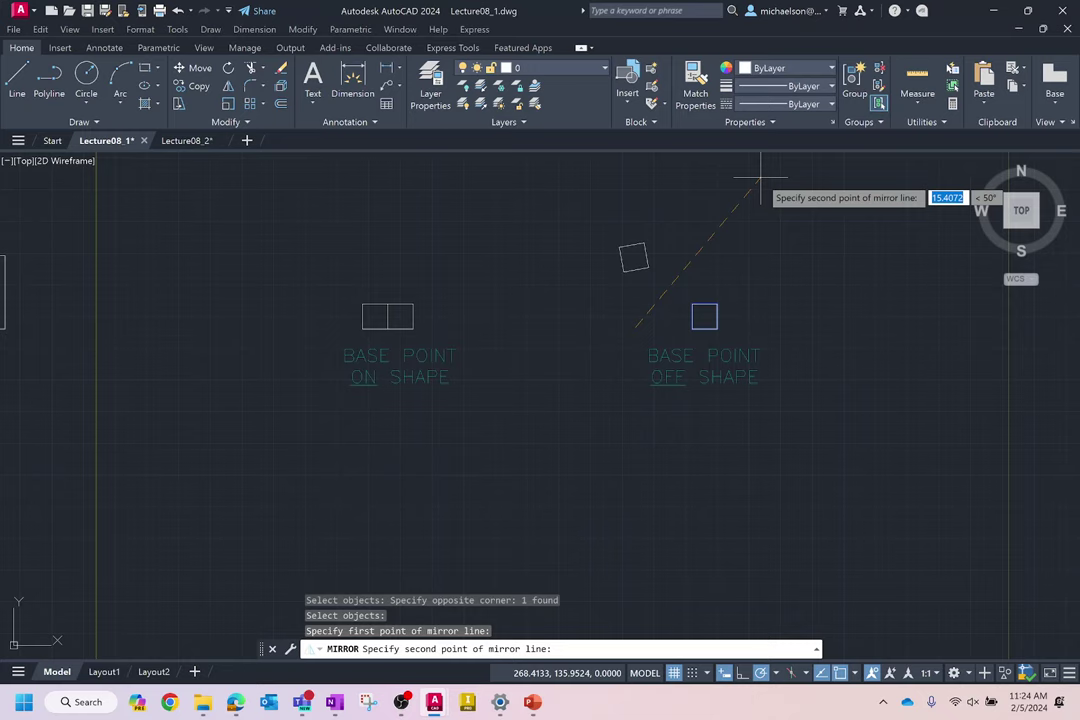
left_click(760, 179)
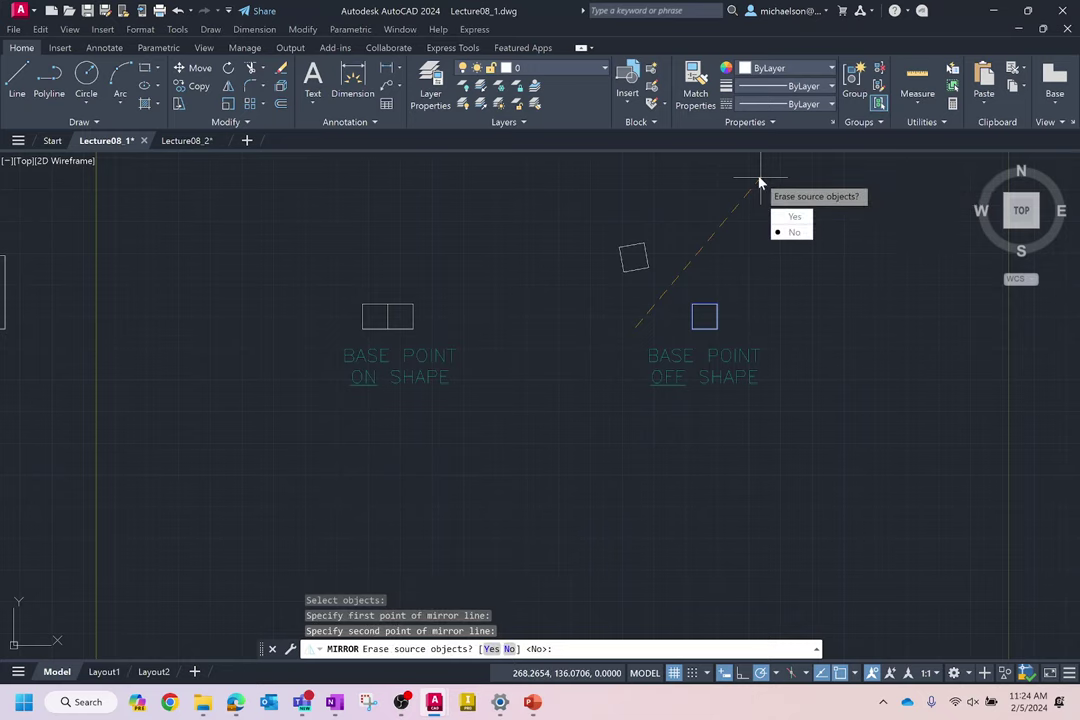
left_click(794, 217)
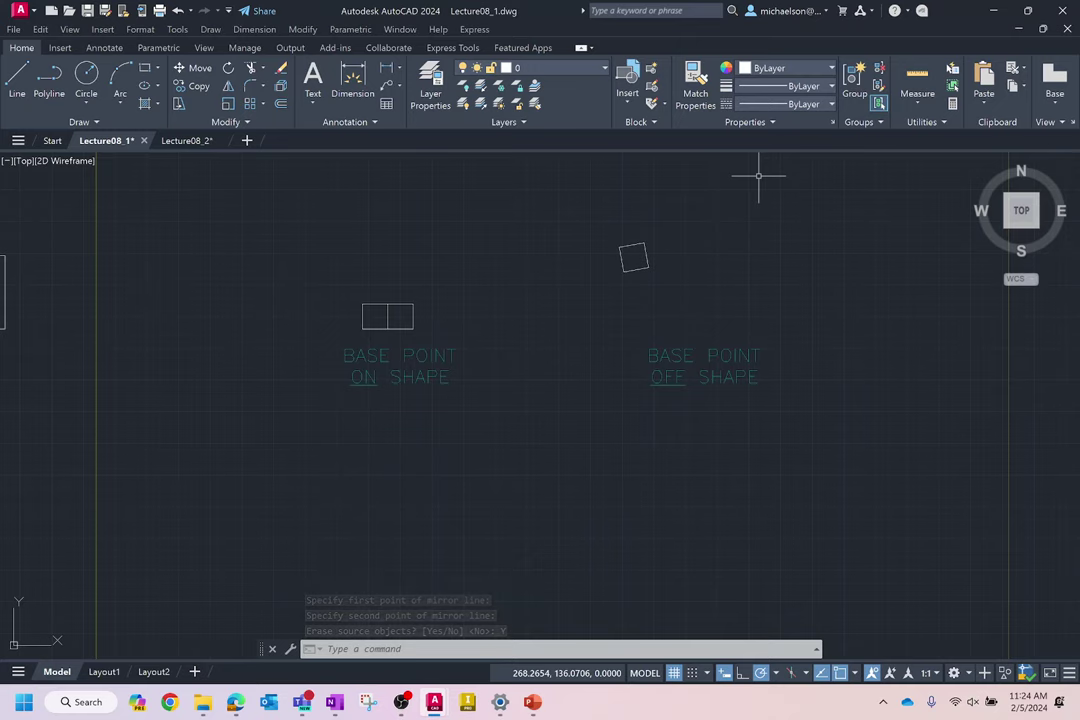
Zoom out to the full sheet, then in on the OFFSET stars and rounded square.
scroll(726, 211, "down", 5)
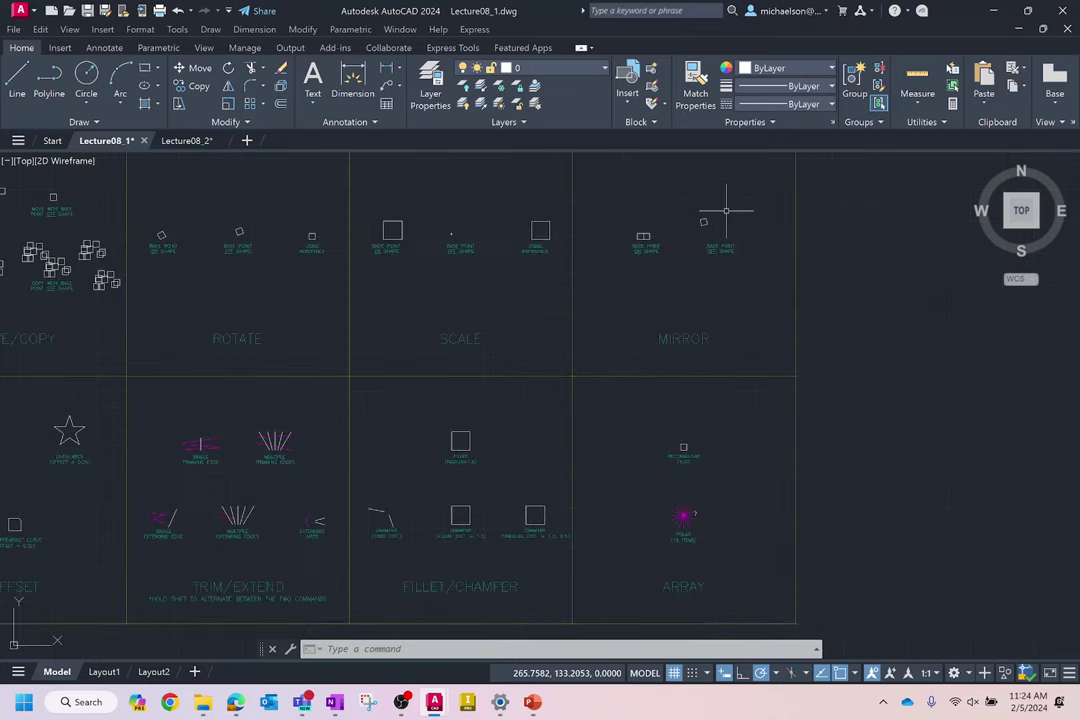
scroll(726, 211, "down", 2)
scroll(157, 386, "up", 6)
scroll(403, 390, "down", 2)
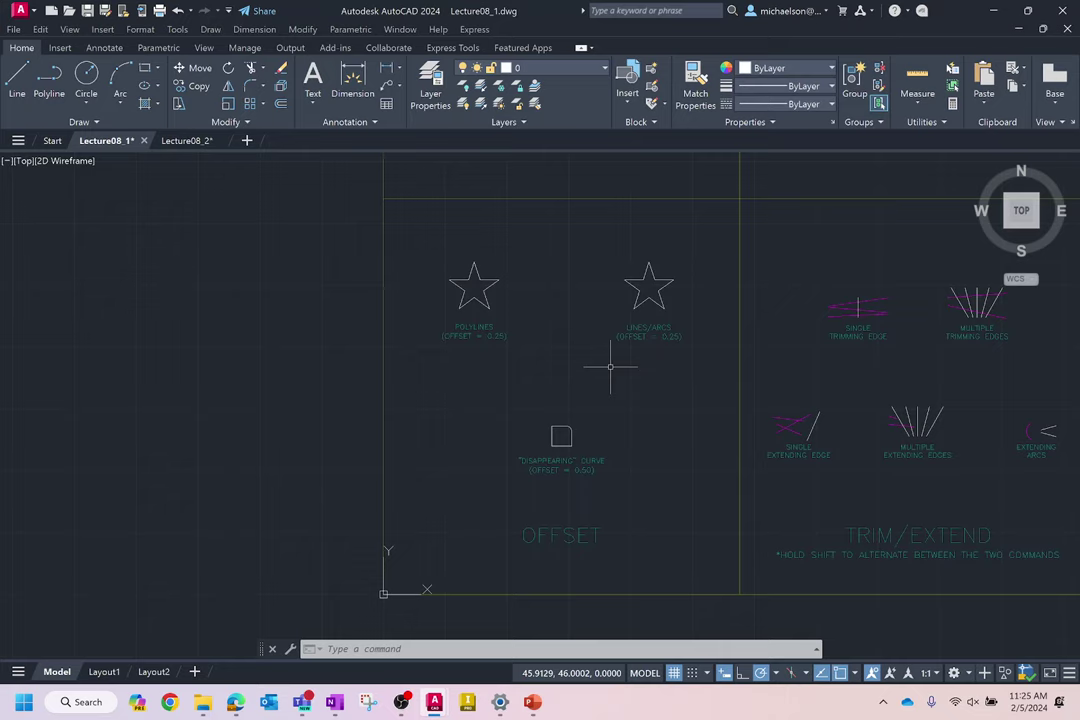
Zoom in on both stars and select each to compare the single-polyline star with the separate-segment star.
scroll(610, 366, "up", 3)
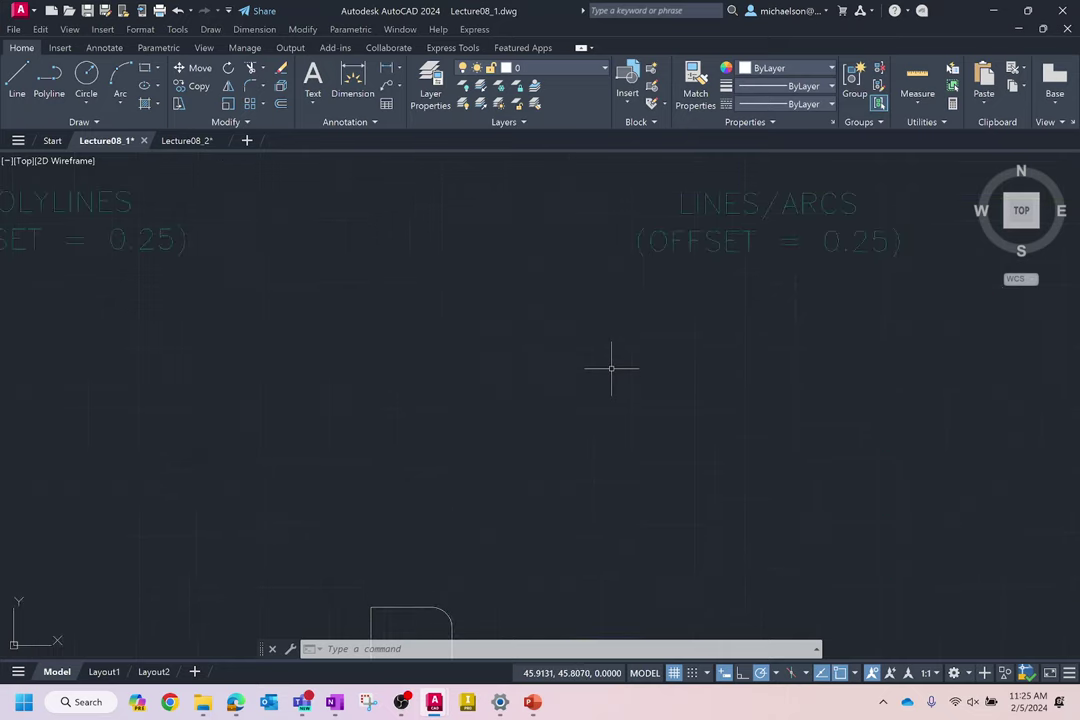
scroll(610, 368, "down", 2)
scroll(503, 492, "down", 1)
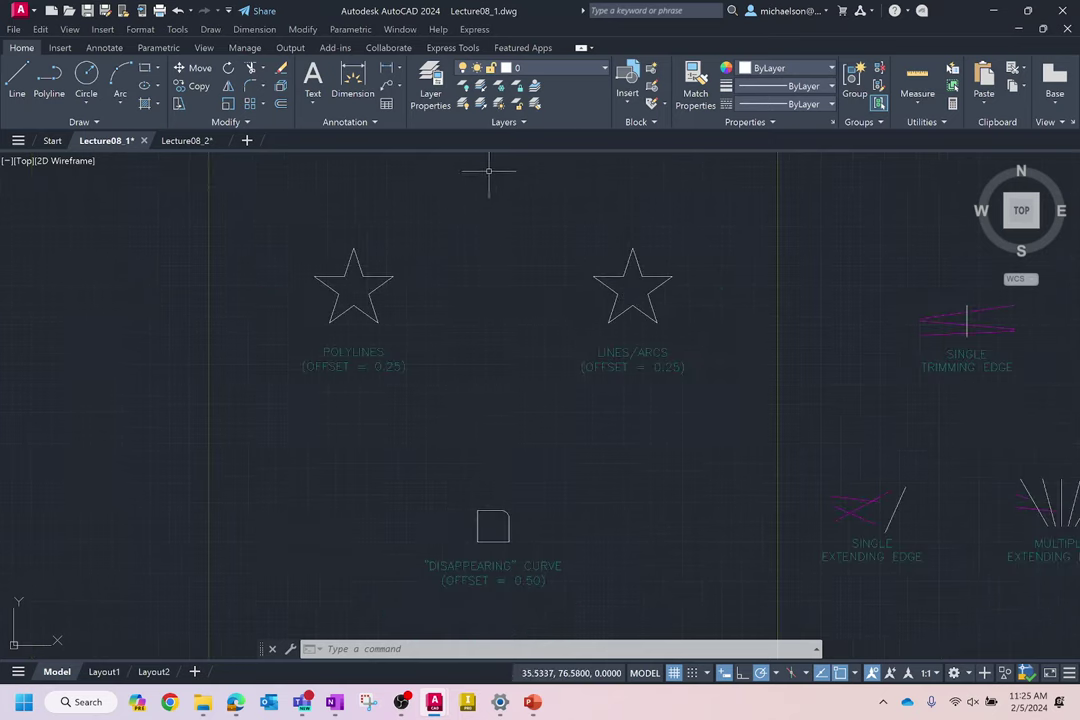
scroll(486, 170, "up", 2)
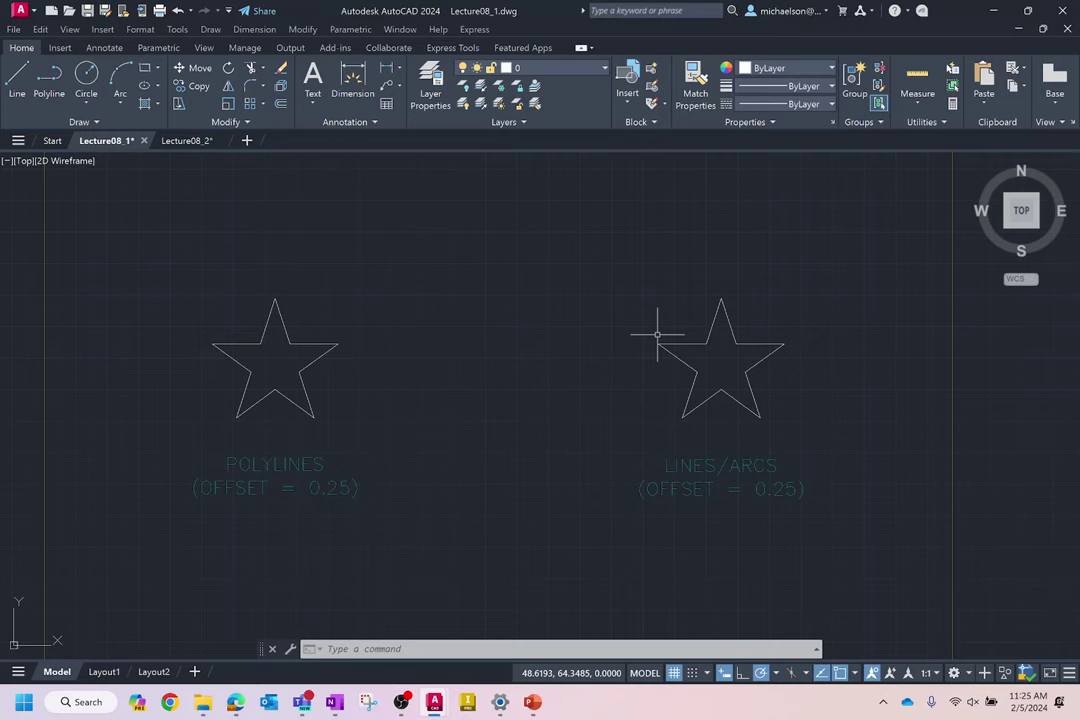
left_click(289, 323)
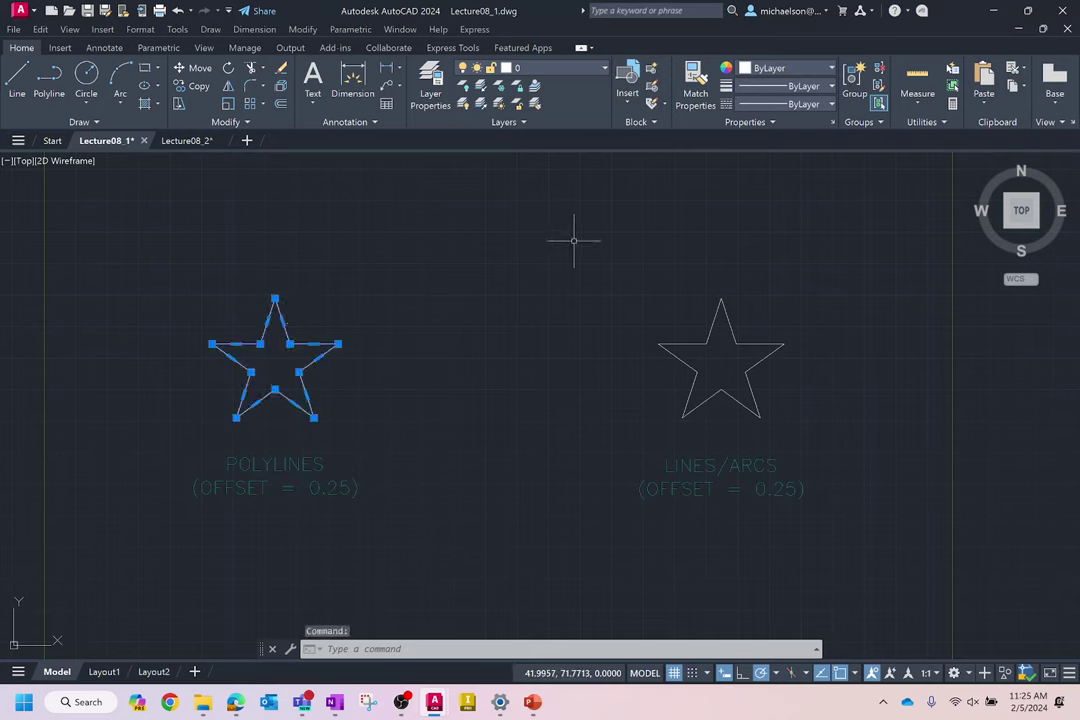
key("Escape")
left_click(724, 310)
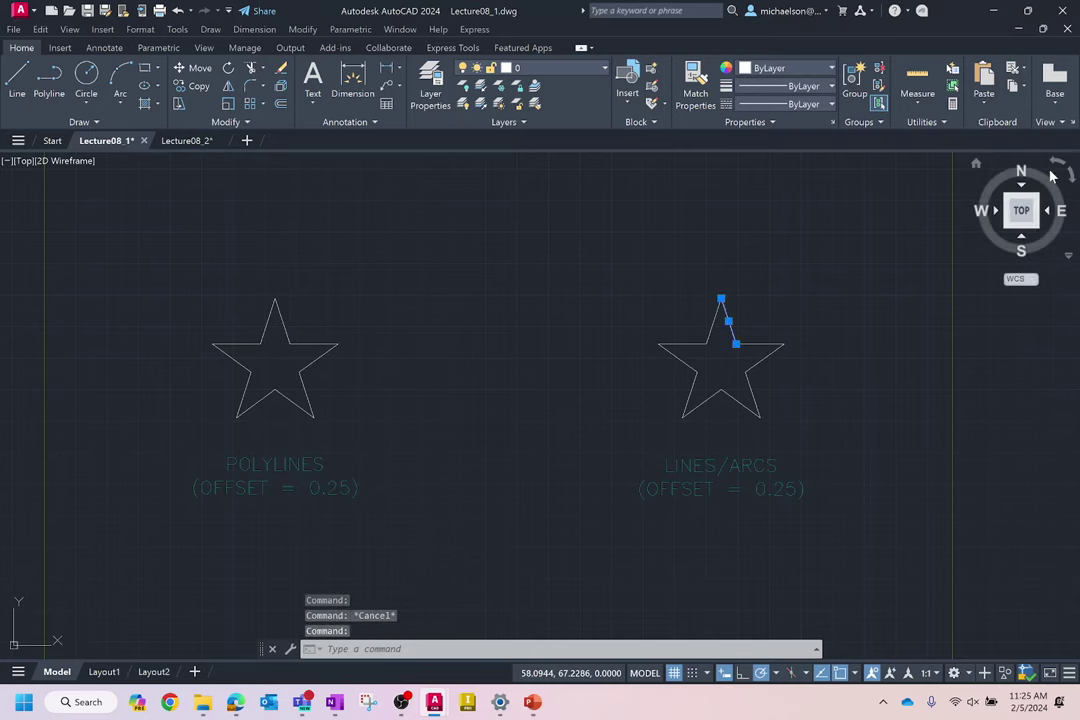
key("Escape")
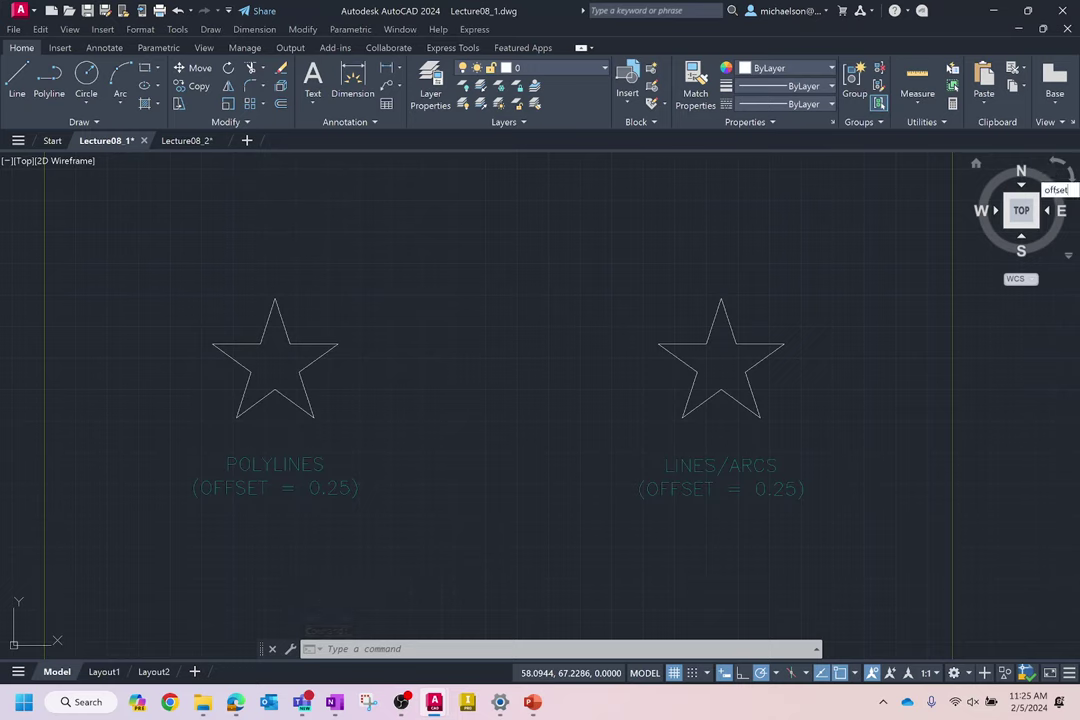
Start OFFSET with a 0.25 offset distance.
type("o")
key("Return")
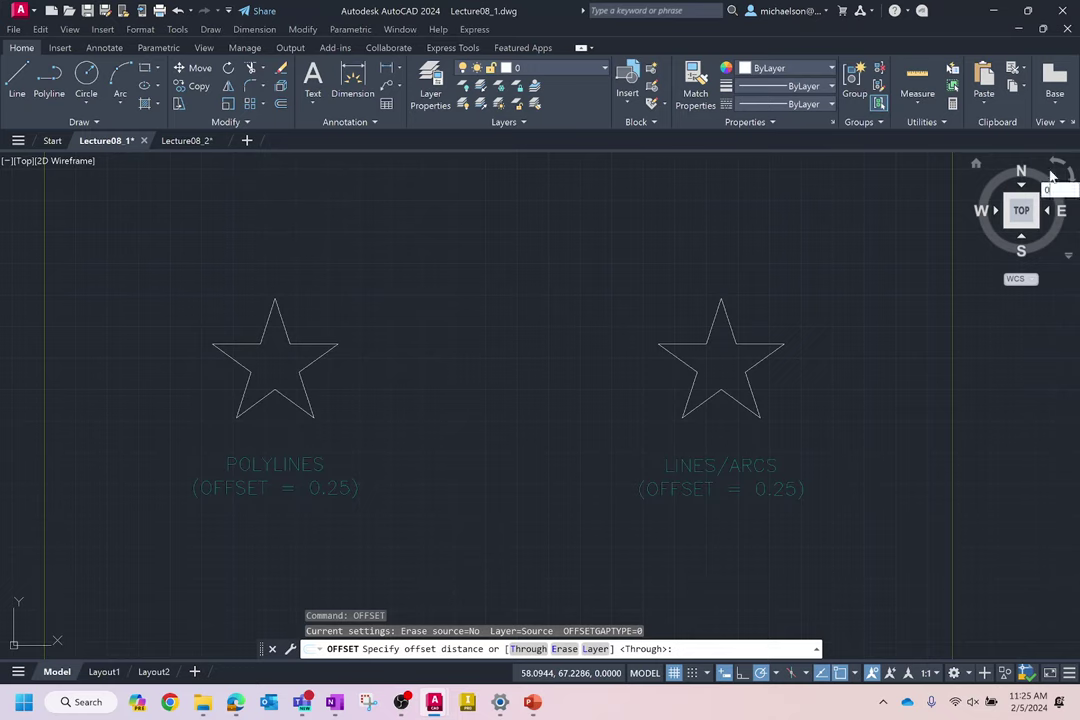
type("0.25")
key("Return")
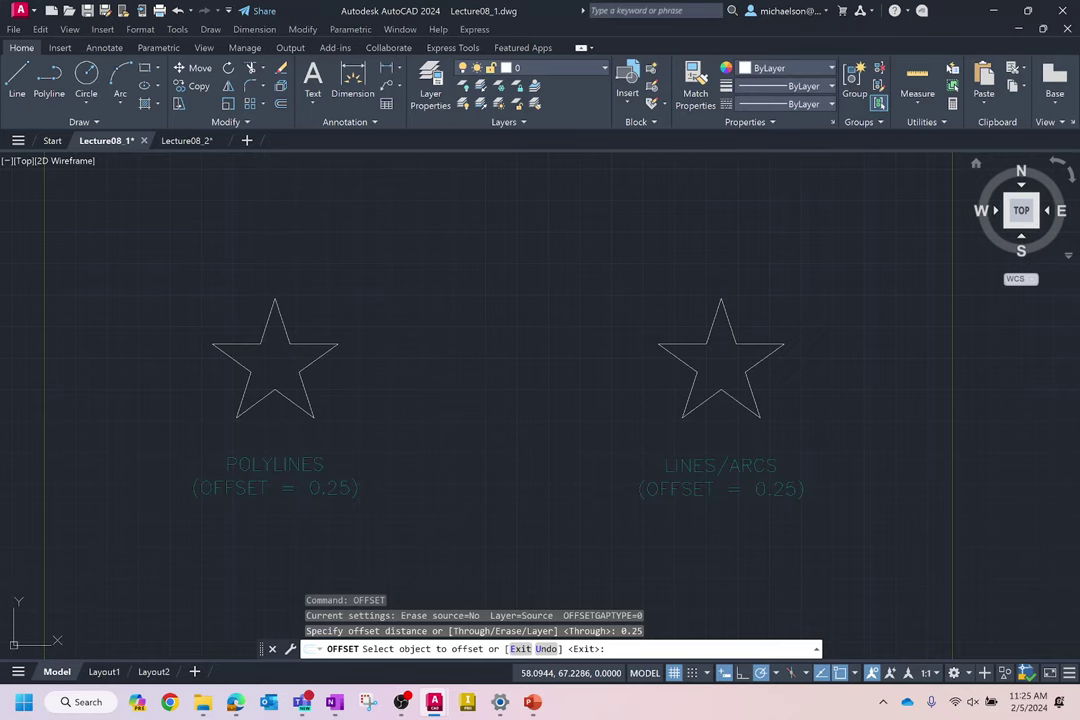
Offset the POLYLINES star outward four times, each from its outermost outline.
left_click(281, 318)
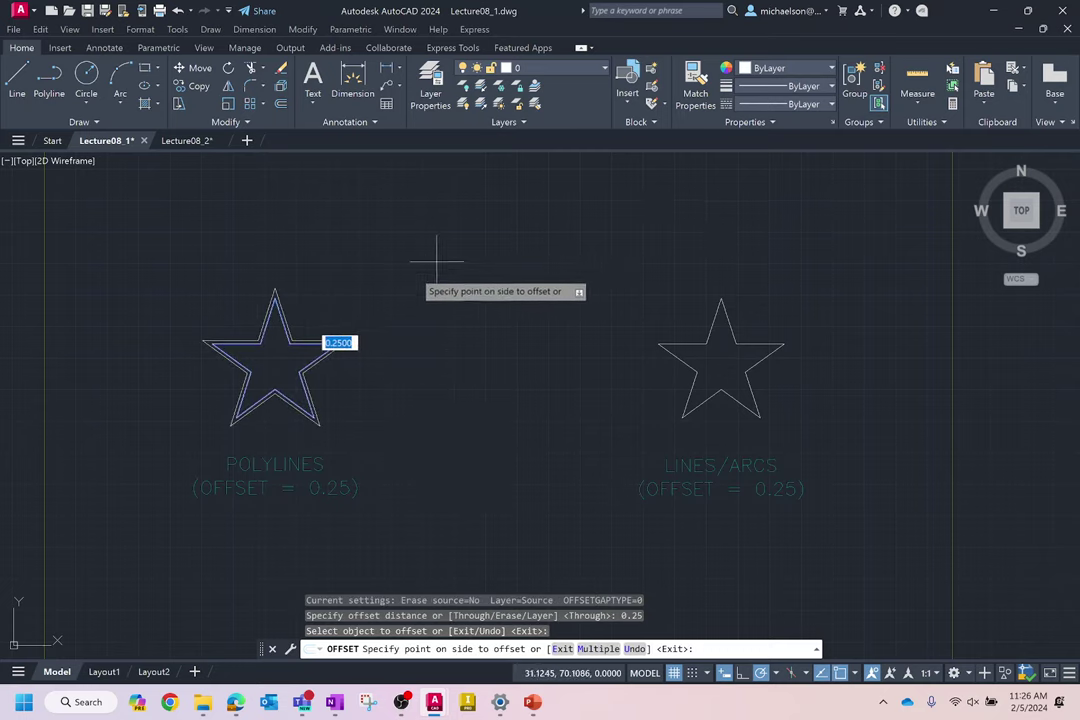
left_click(410, 300)
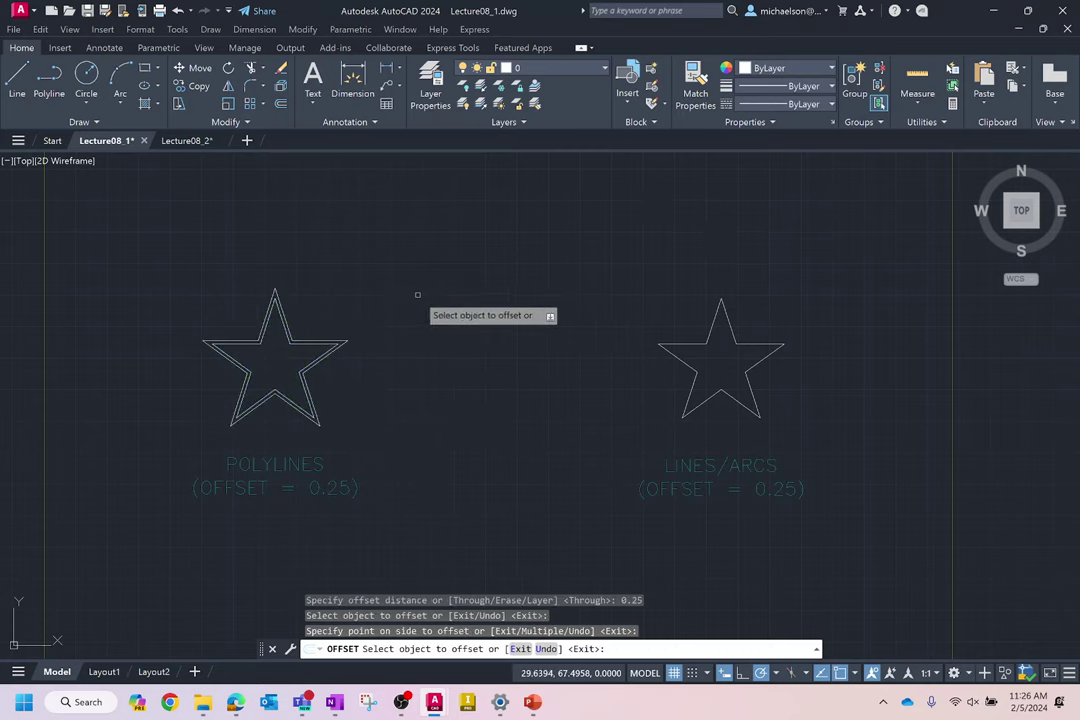
left_click(284, 318)
left_click(366, 272)
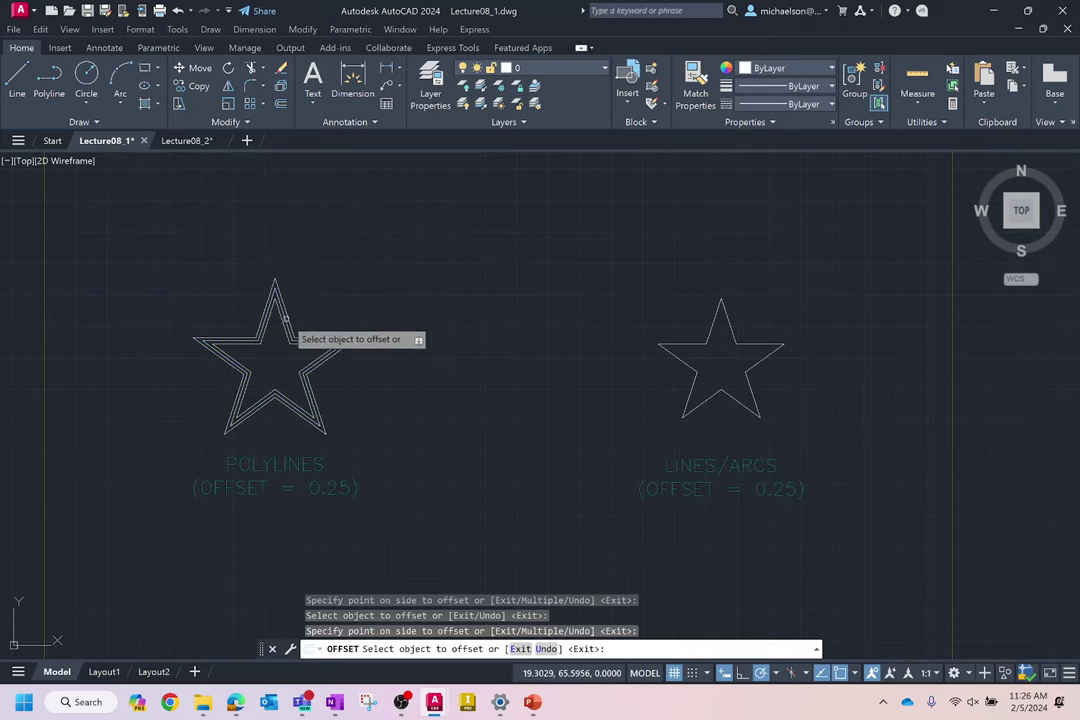
left_click(286, 318)
left_click(372, 289)
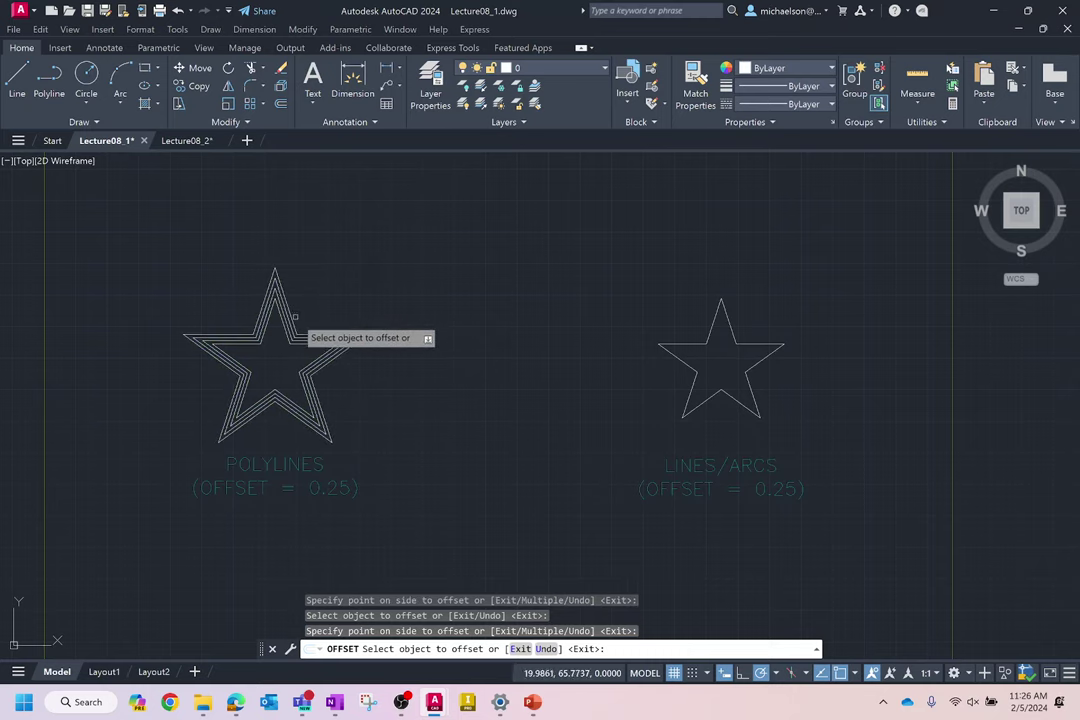
left_click(286, 316)
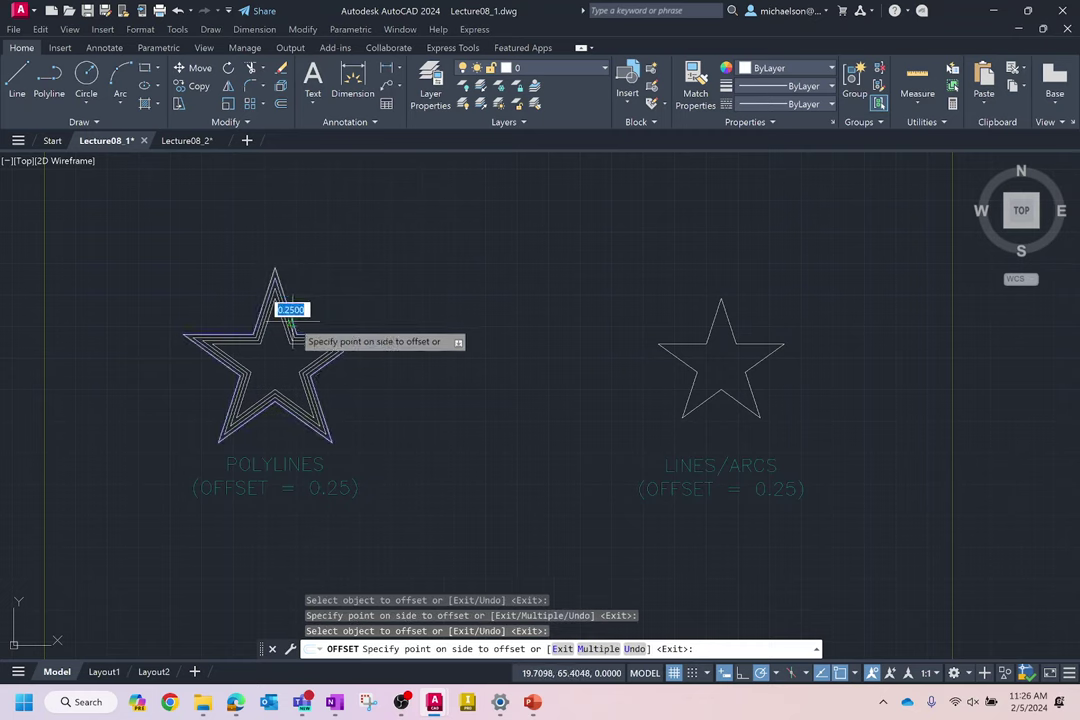
left_click(384, 280)
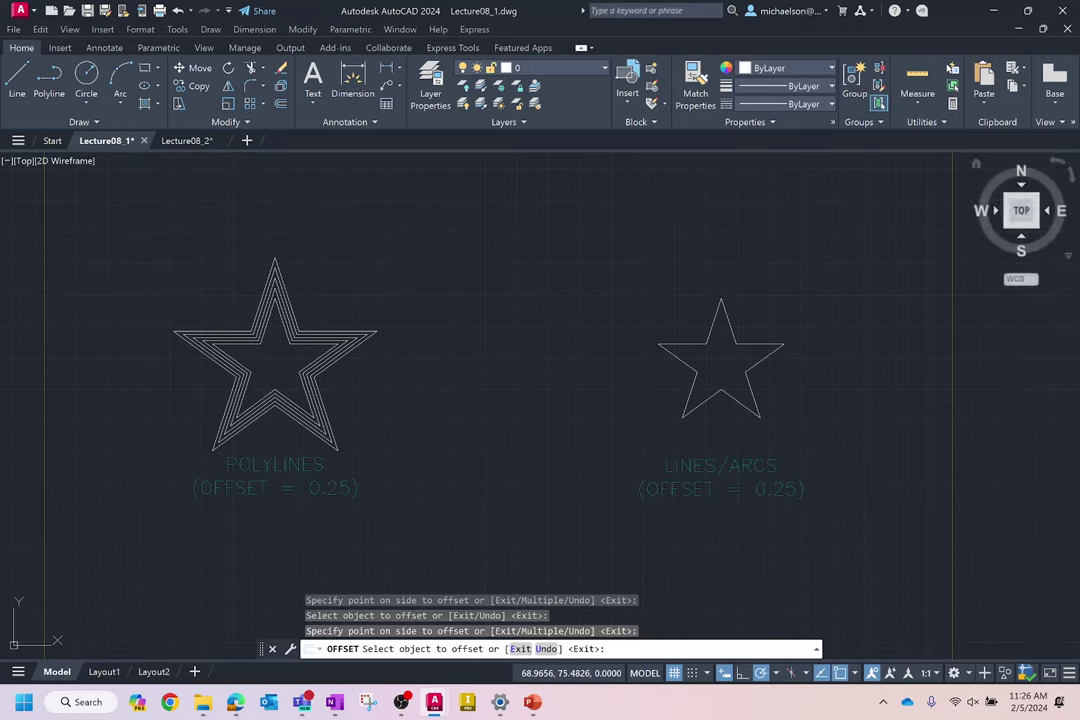
Offset the right star's top-right horizontal edge upward twice at 0.25 spacing.
scroll(824, 310, "up", 4)
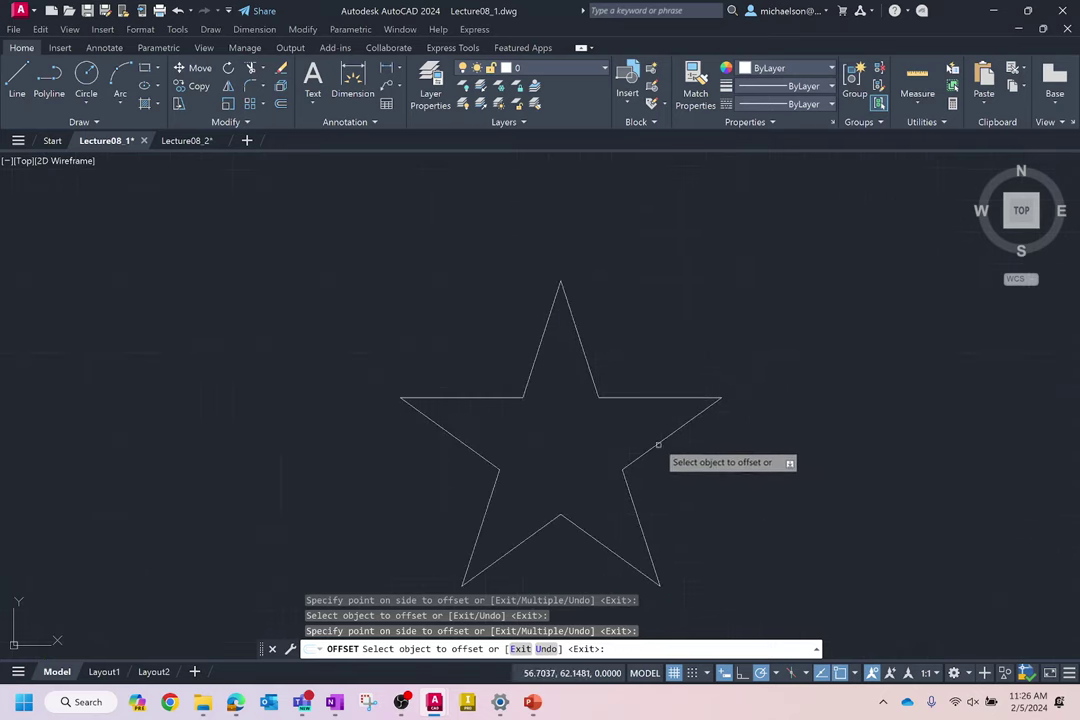
left_click(648, 397)
left_click(650, 322)
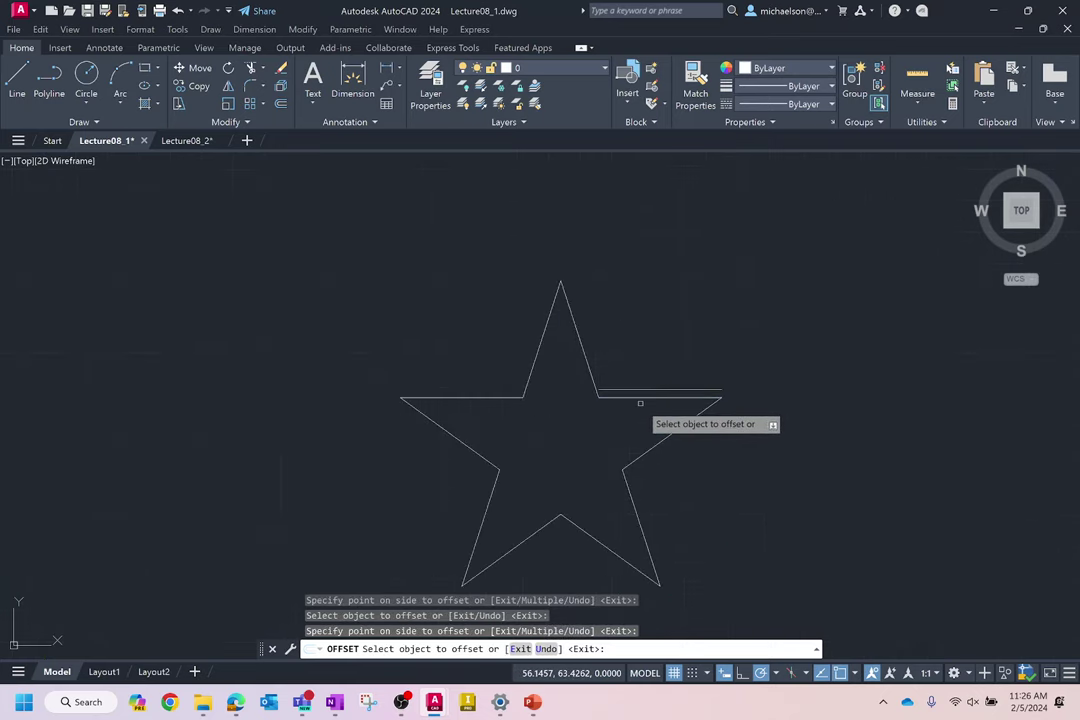
left_click(642, 381)
left_click(652, 330)
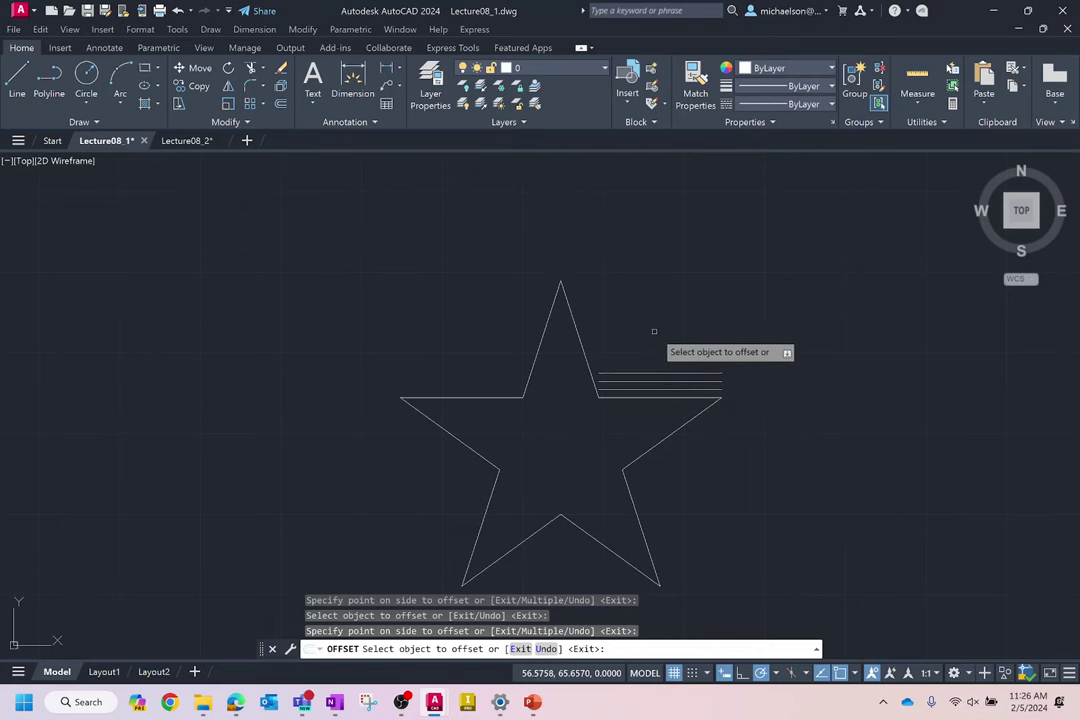
Offset the adjacent slanted edge outward three times, each from the newest line.
left_click(580, 342)
left_click(635, 320)
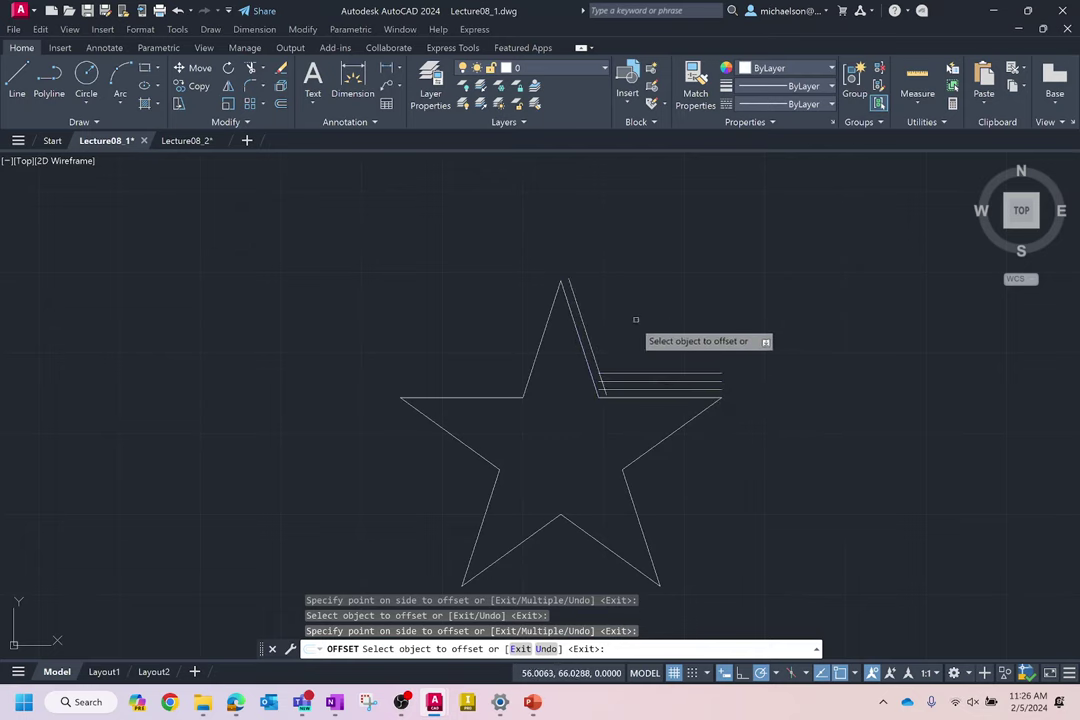
left_click(582, 331)
left_click(663, 306)
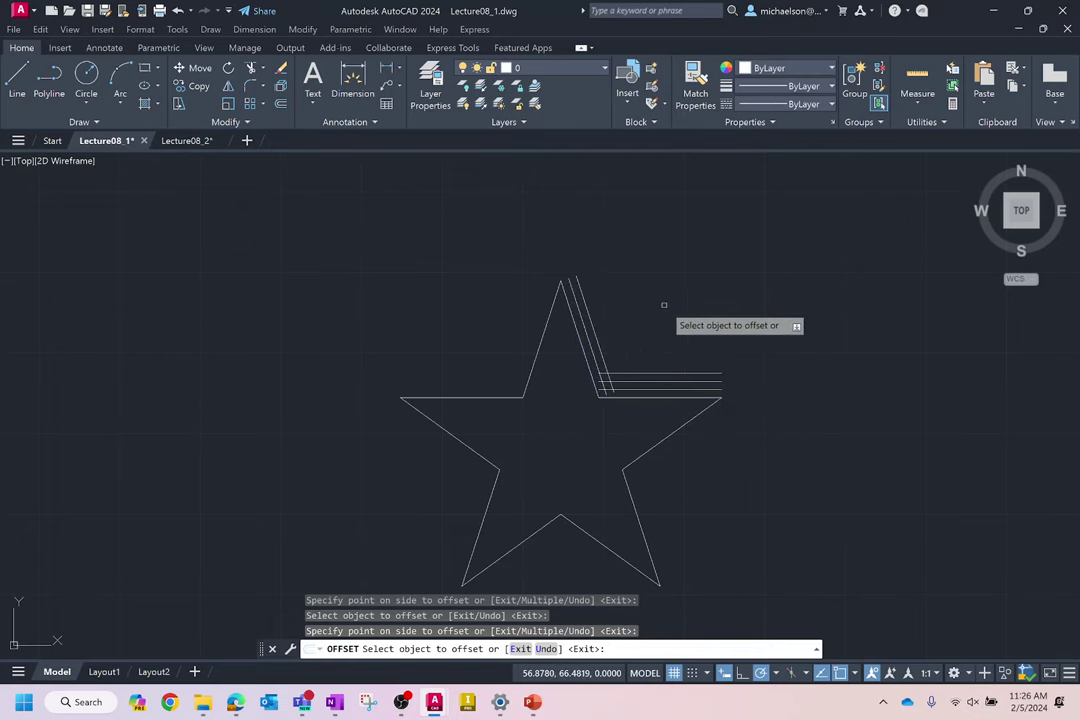
left_click(588, 326)
left_click(680, 295)
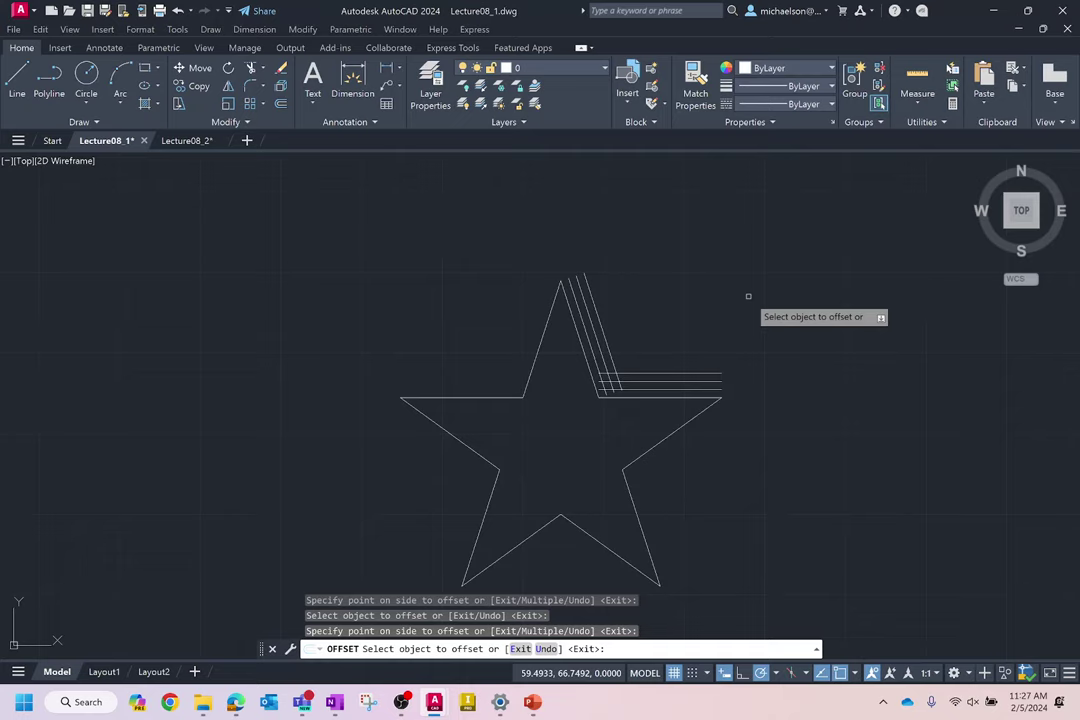
Zoom to the DISAPPEARING CURVE rounded-corner square and cancel the OFFSET command.
scroll(740, 280, "down", 3)
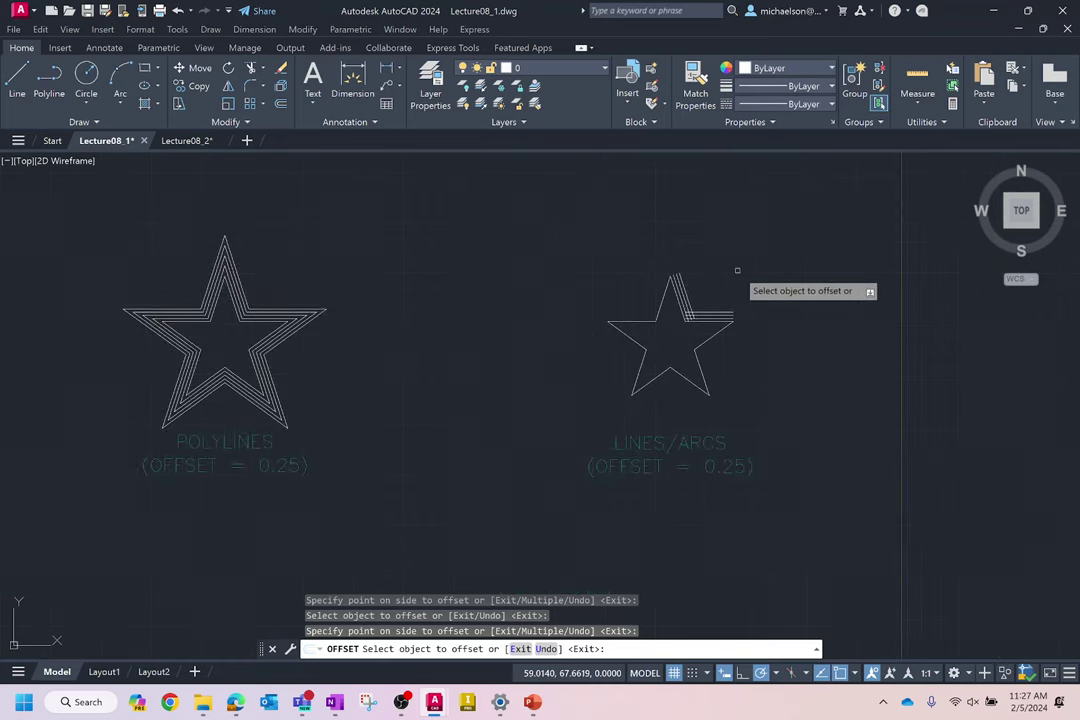
scroll(735, 278, "down", 1)
scroll(606, 555, "down", 3)
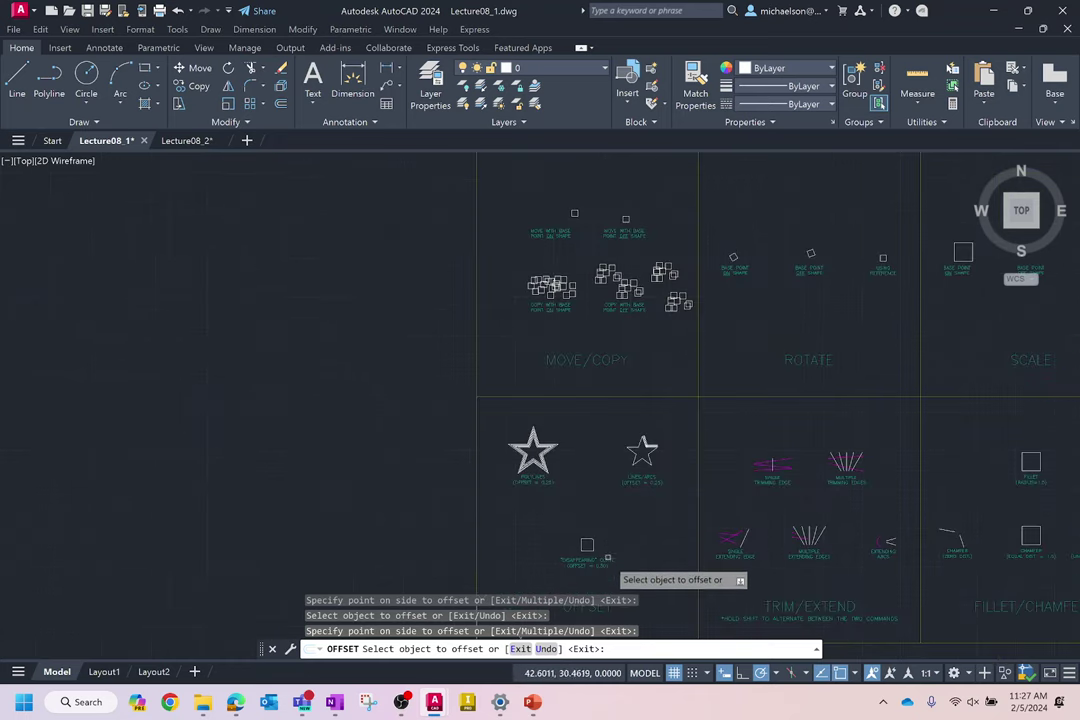
scroll(606, 567, "up", 3)
scroll(606, 567, "up", 4)
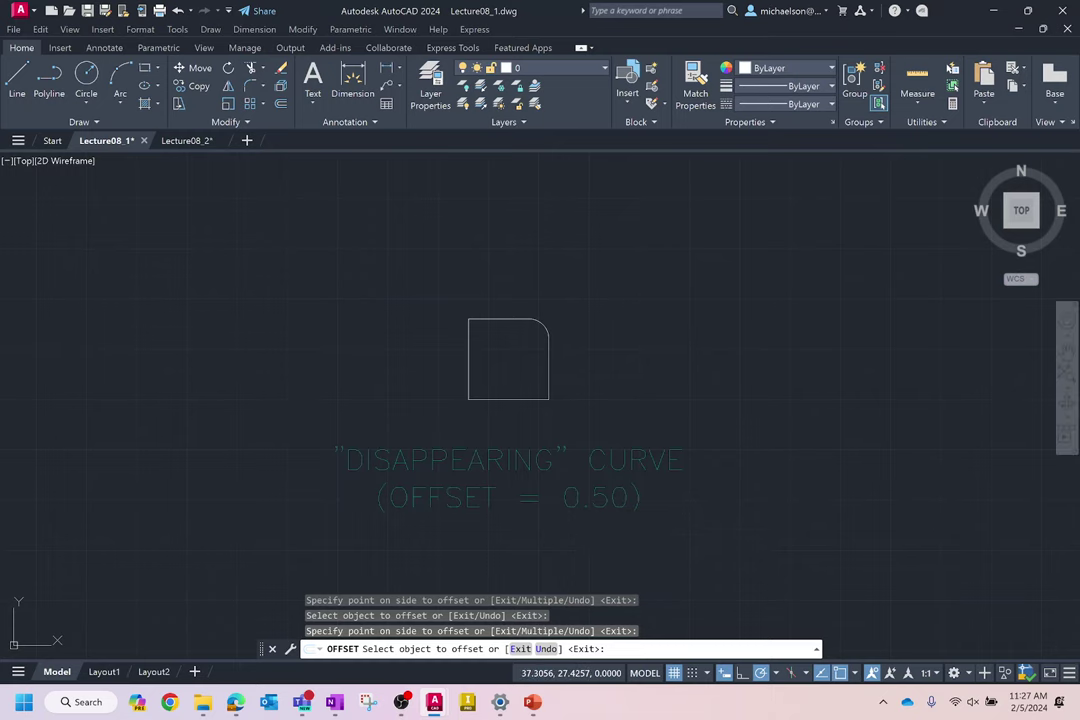
key("Escape")
scroll(540, 420, "up", 2)
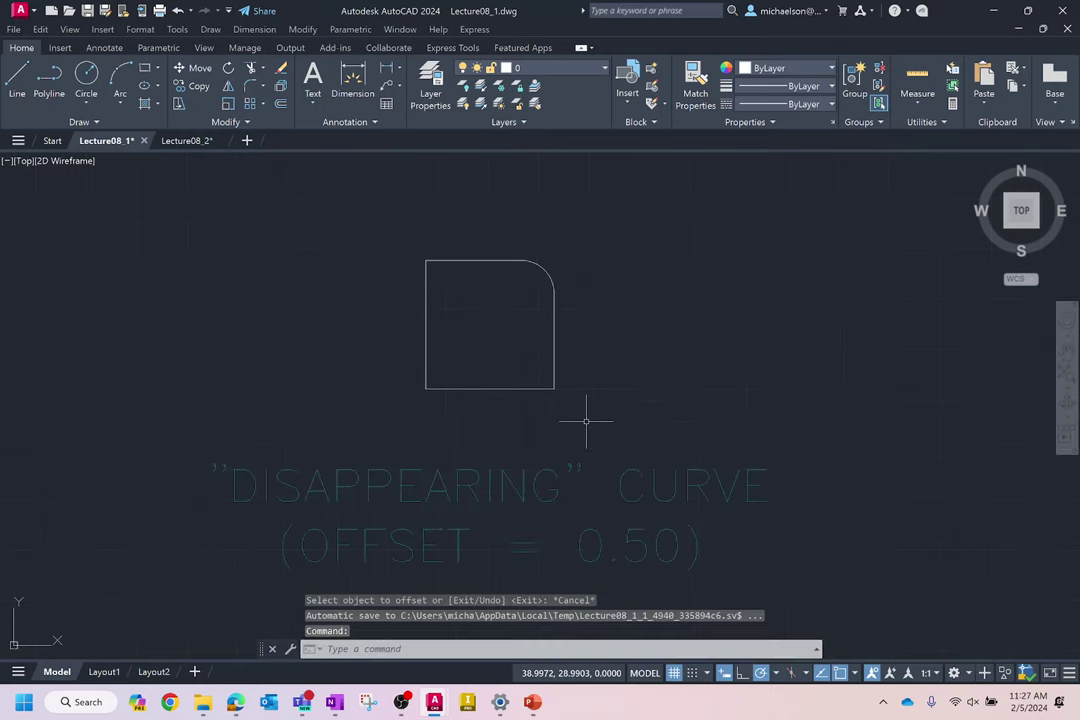
Start OFFSET again with a 0.5 offset distance.
type("offset")
key("Return")
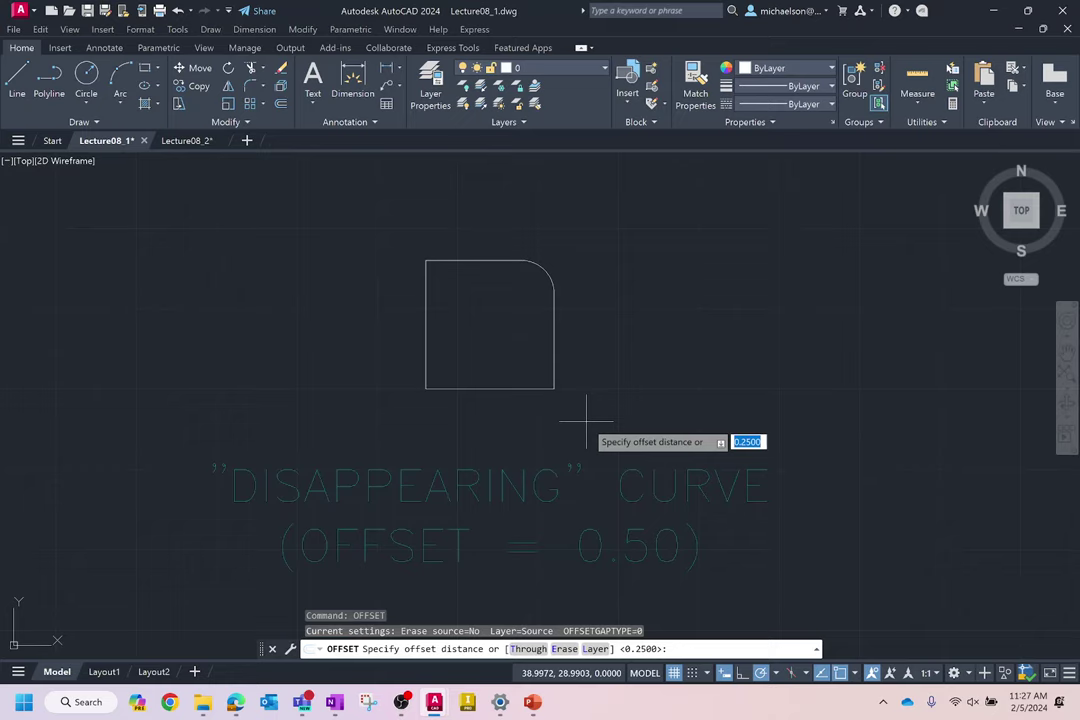
type("0.5")
key("Return")
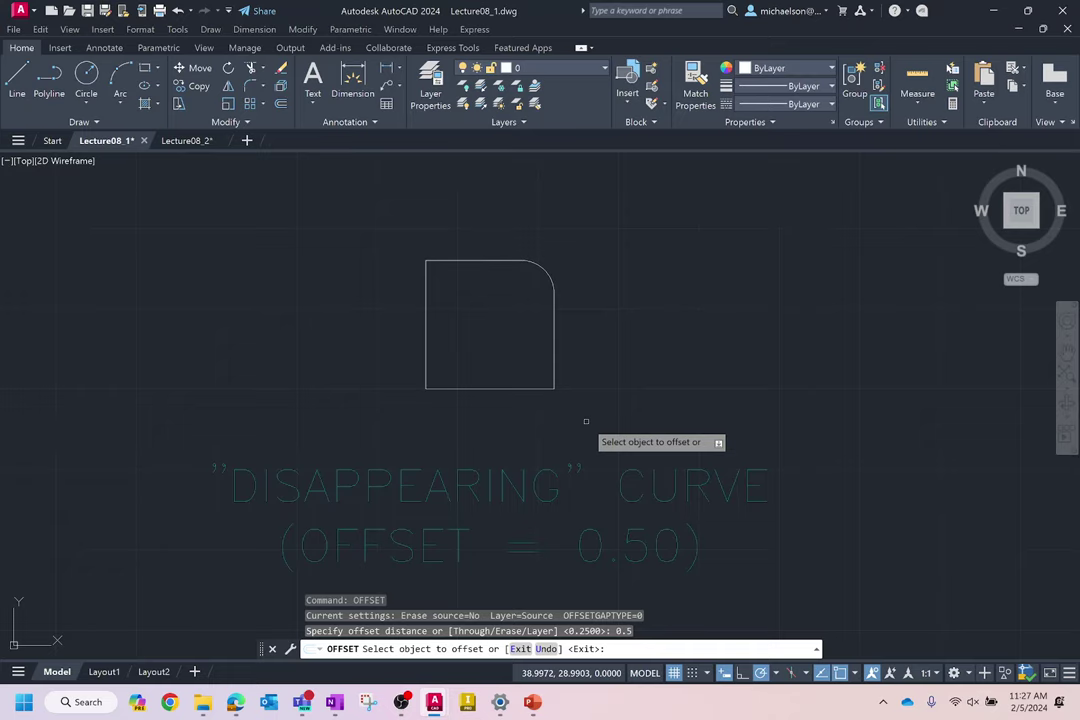
Offset the rounded square inward repeatedly until the rounded corner disappears, then end OFFSET.
left_click(554, 346)
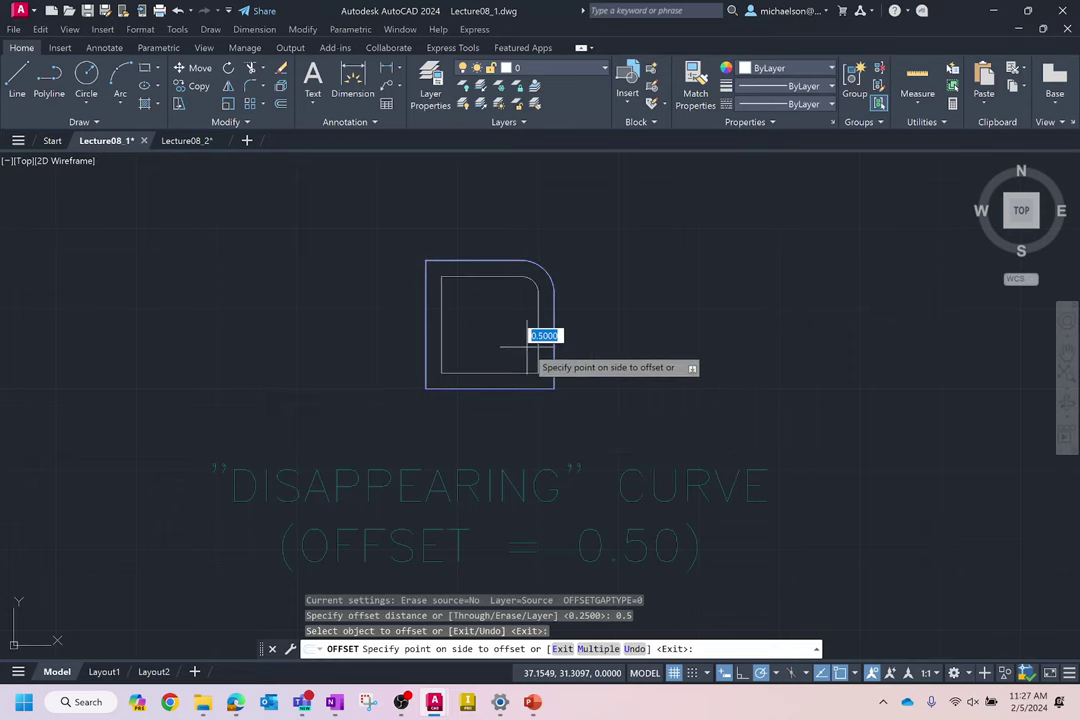
left_click(533, 348)
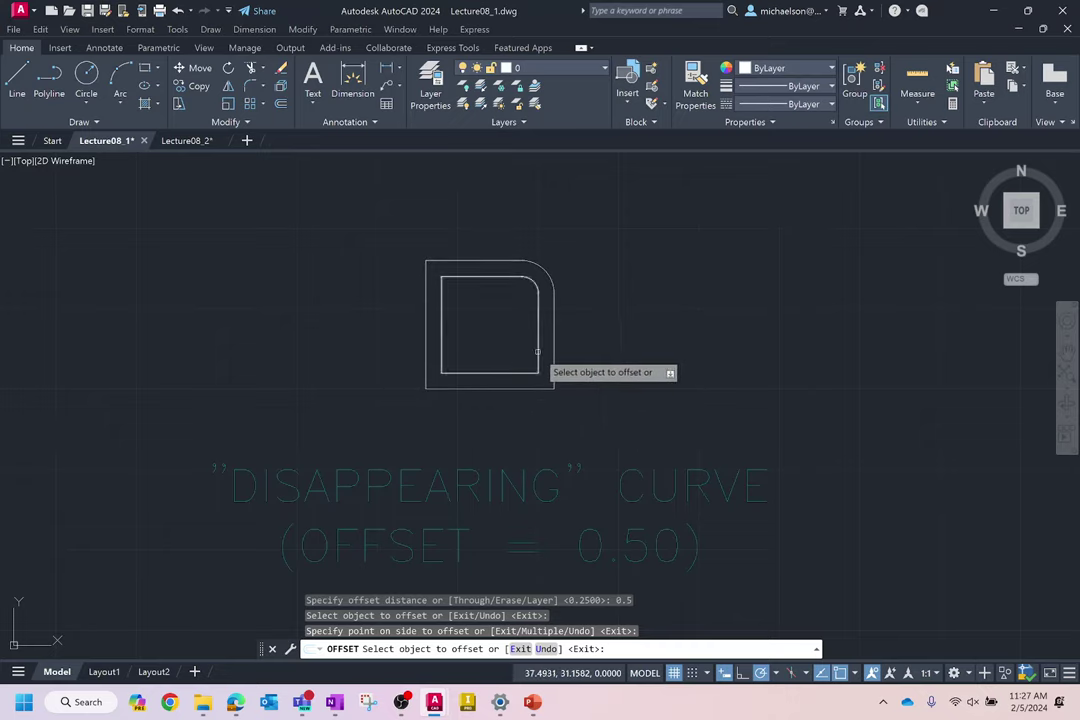
left_click(537, 351)
left_click(513, 352)
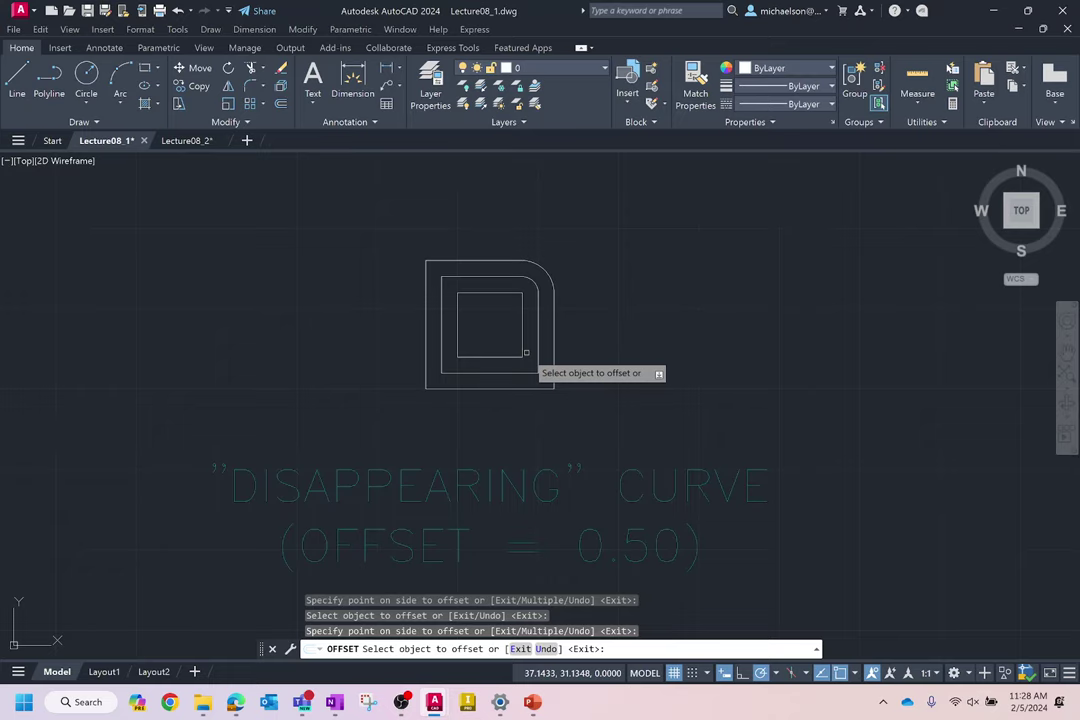
left_click(520, 302)
left_click(610, 315)
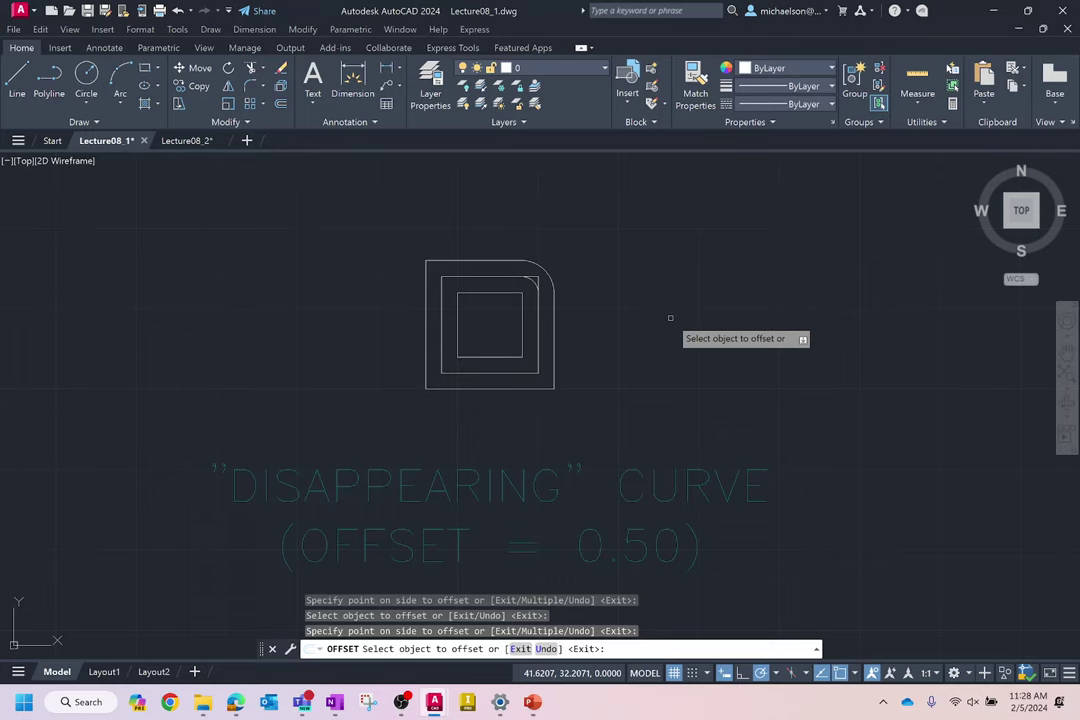
key("Escape")
key("Escape")
key("Escape")
Zoom out and back in on the TRIM/EXTEND examples next to the OFFSET section.
scroll(638, 316, "down", 4)
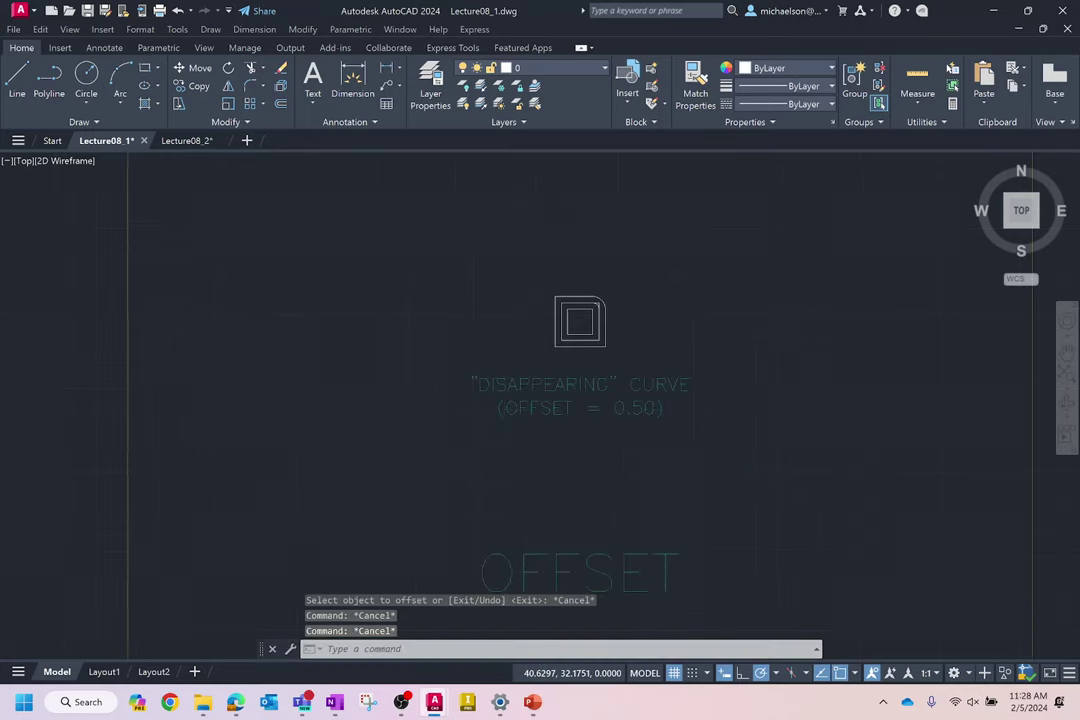
scroll(634, 319, "down", 3)
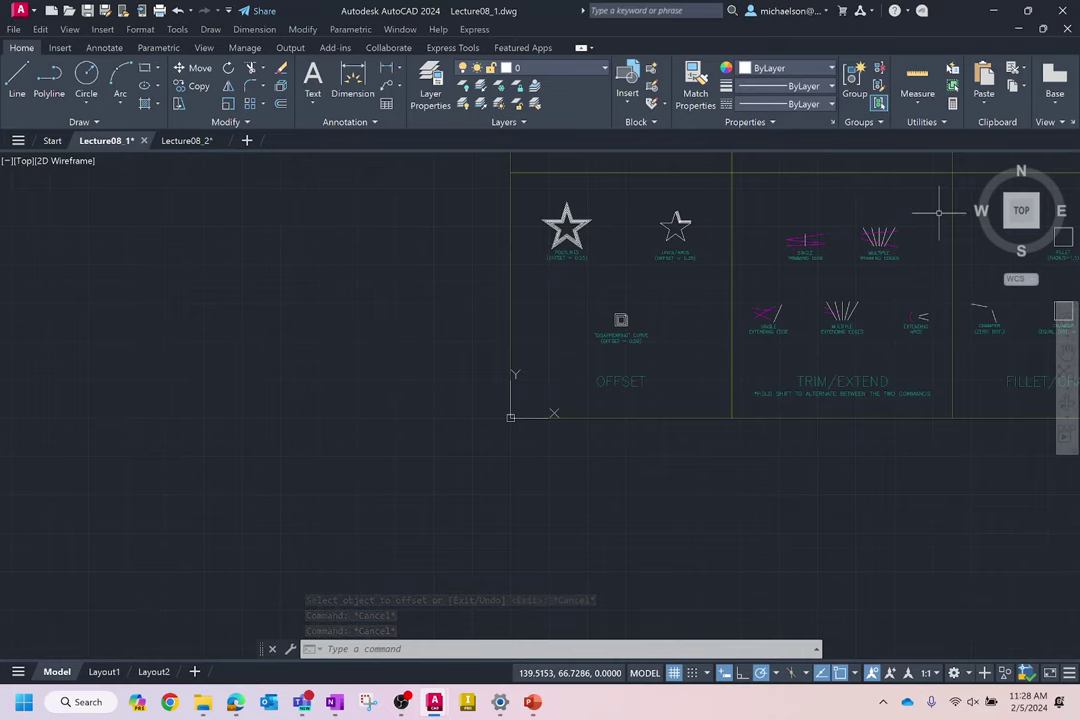
scroll(945, 218, "up", 3)
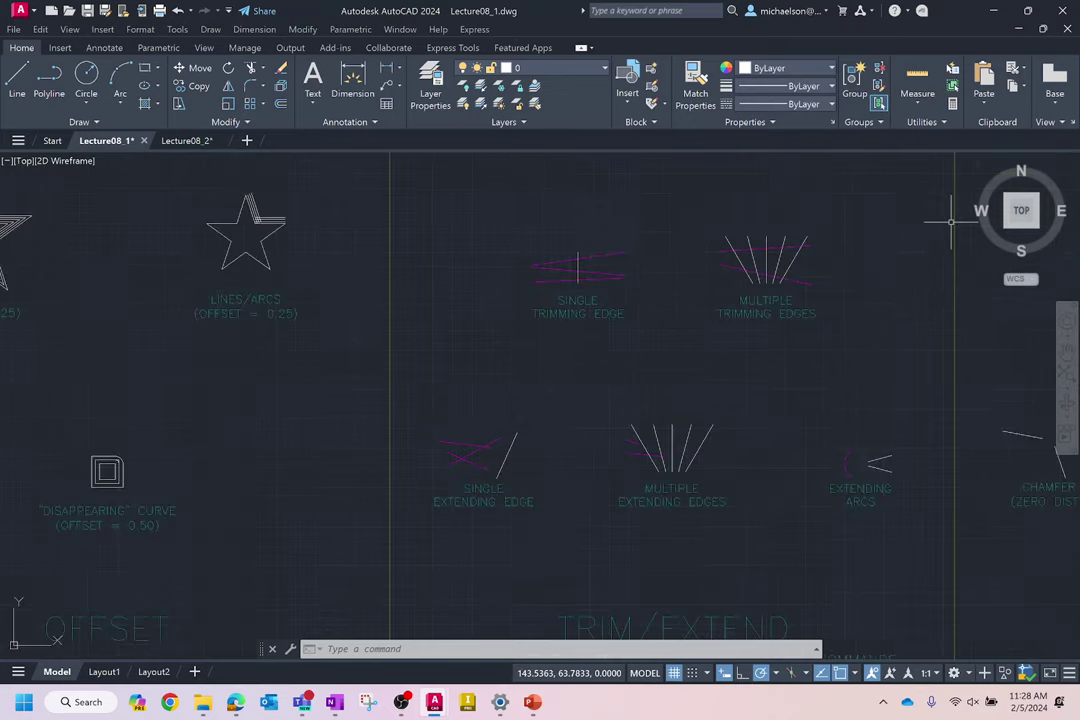
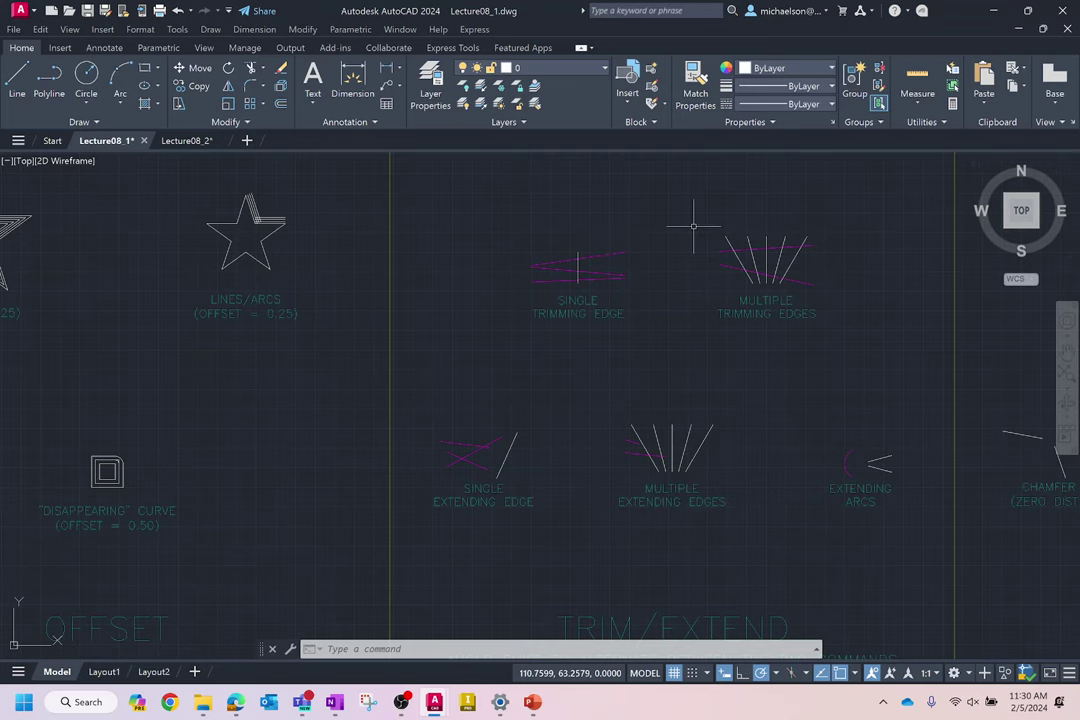
Trim the upper, middle and lower magenta lines back to the vertical white cutting line.
scroll(695, 224, "up", 4)
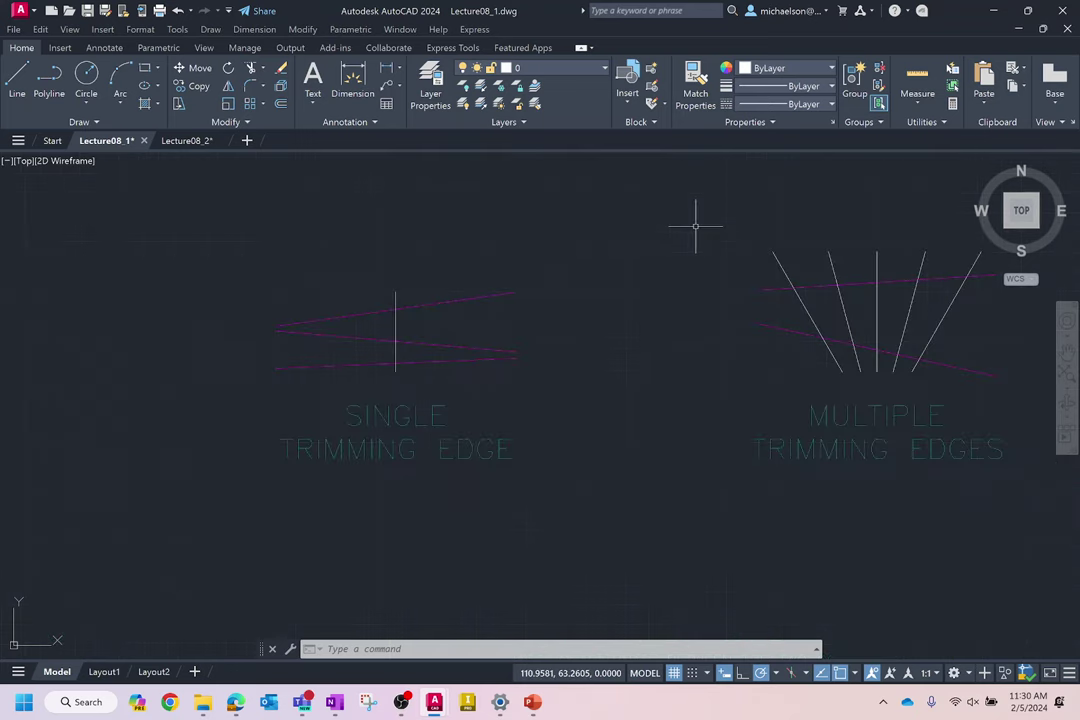
left_click(252, 70)
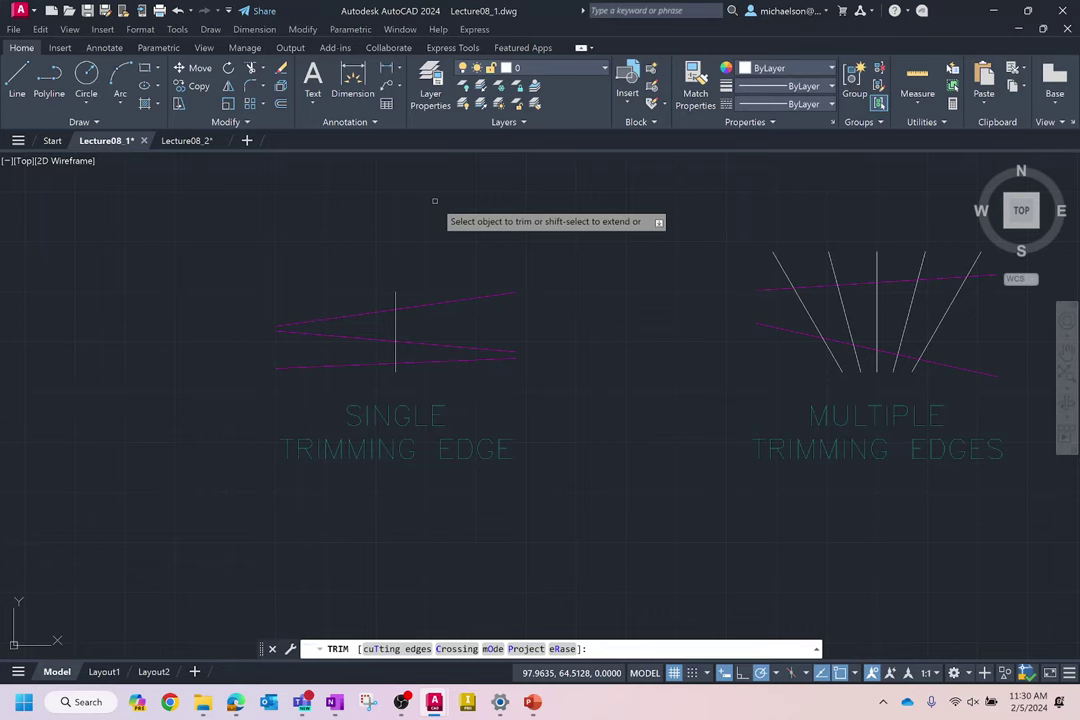
left_click(479, 299)
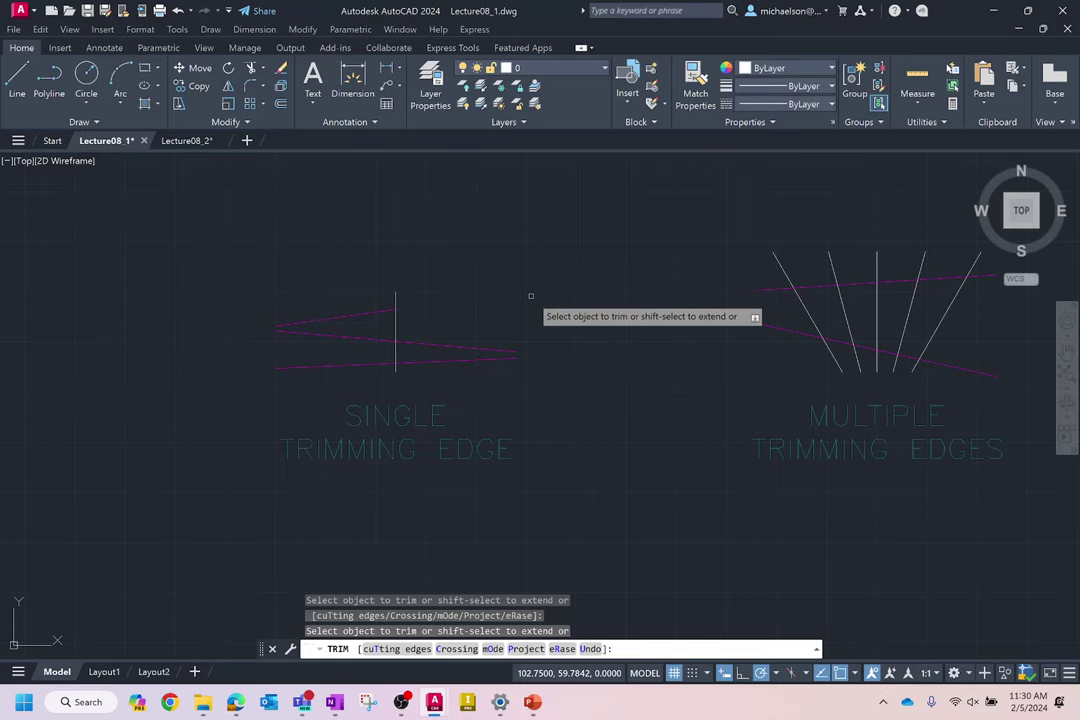
left_click(342, 336)
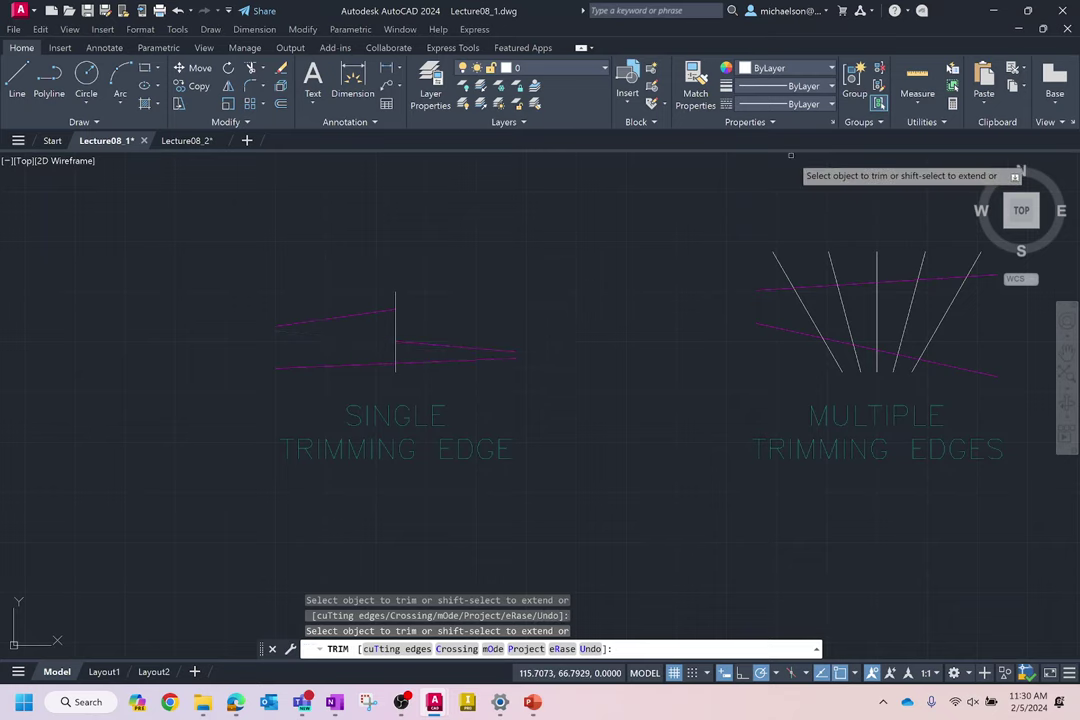
left_click(432, 359)
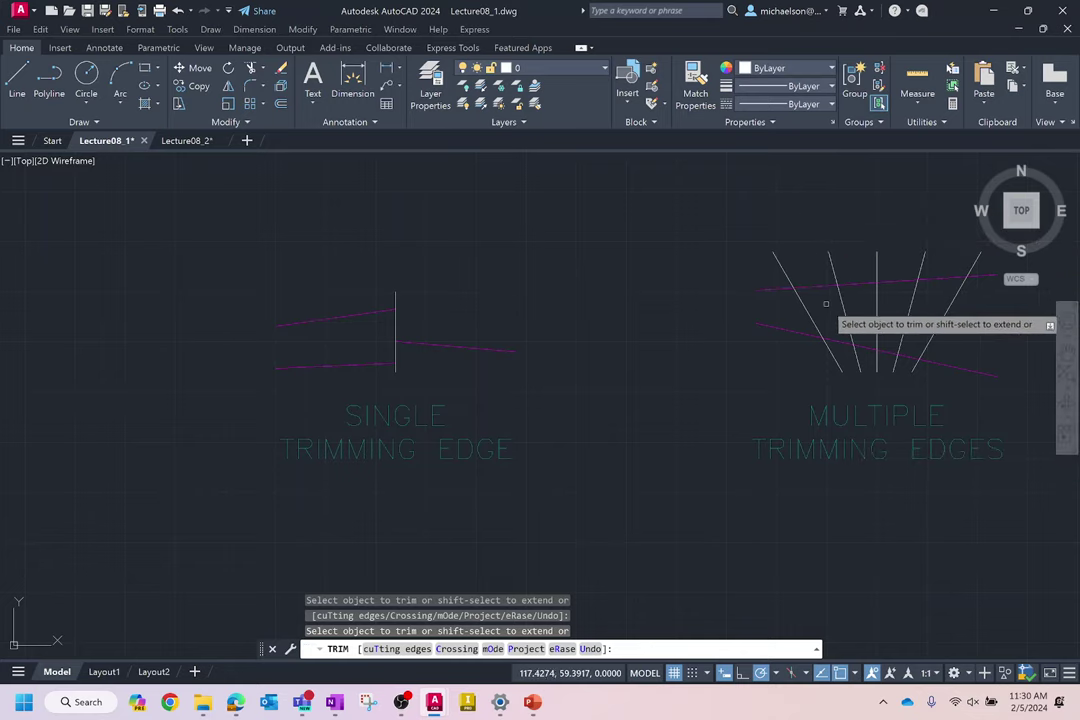
Fence-trim the upper magenta line's pieces lying between the fanned white edges.
mouse_move(822, 303)
left_mouse_down()
mouse_move(801, 236)
mouse_move(814, 210)
mouse_move(846, 213)
mouse_move(862, 296)
left_mouse_up()
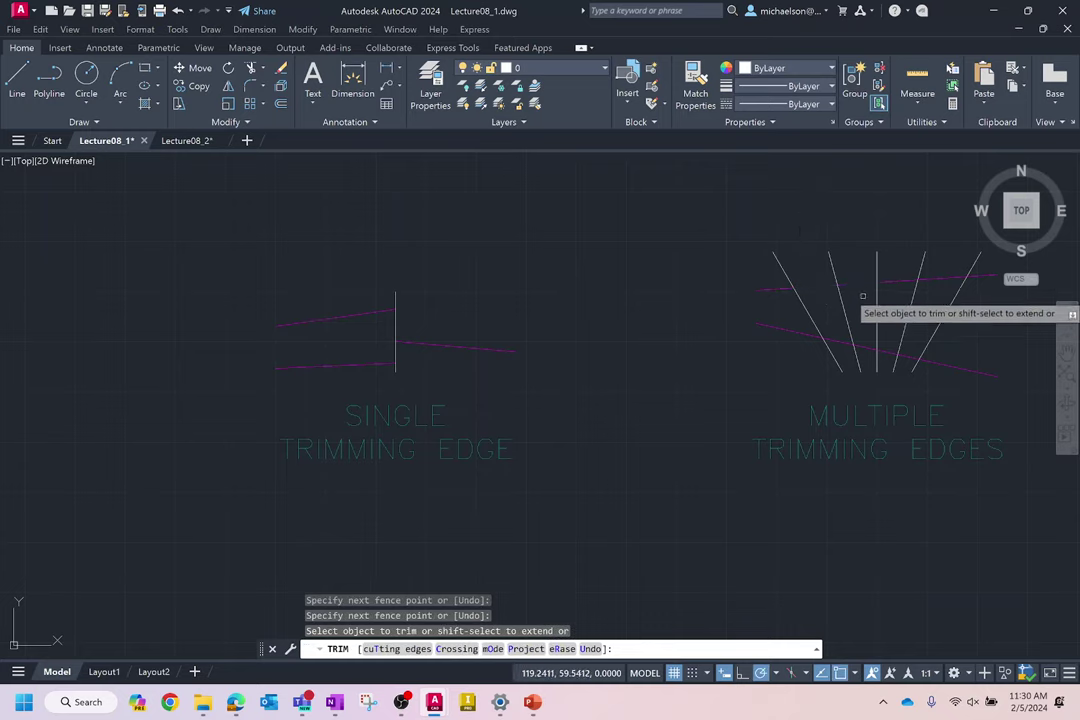
left_click_drag(927, 262, 922, 269)
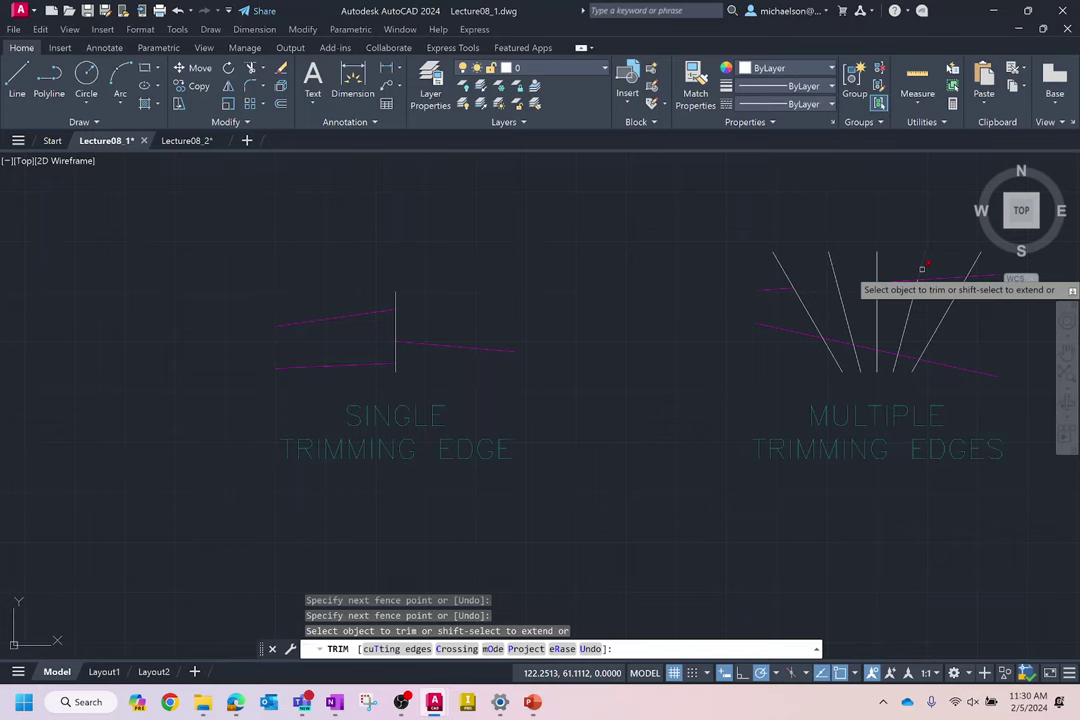
scroll(1035, 350, "up", 2)
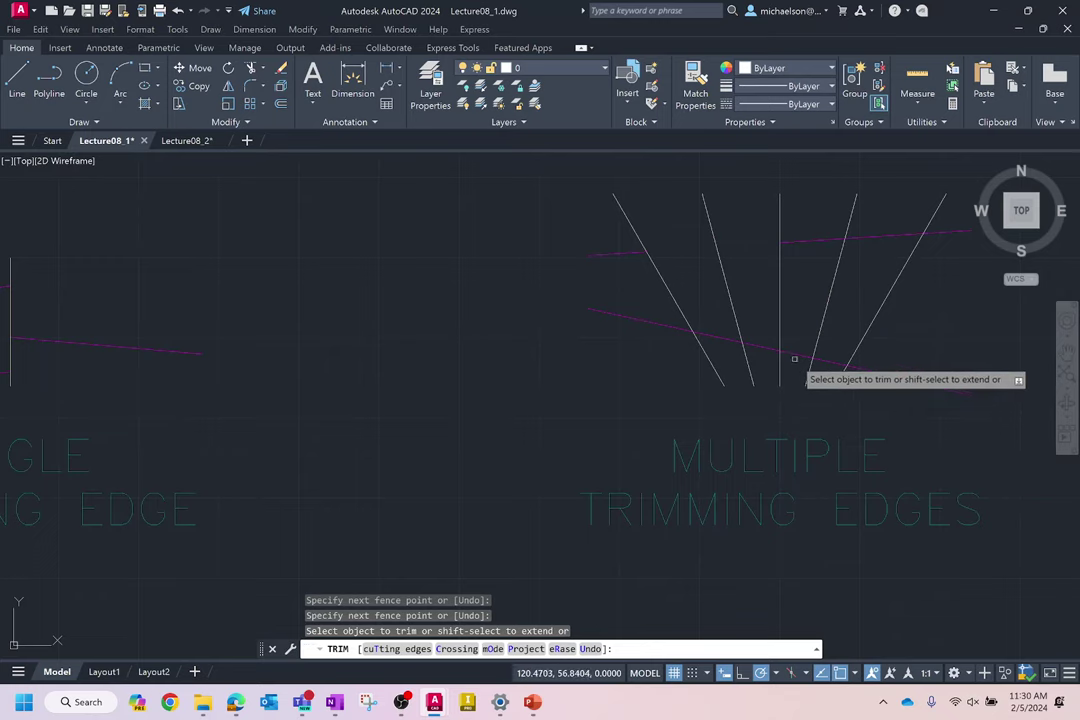
left_click_drag(794, 358, 794, 355)
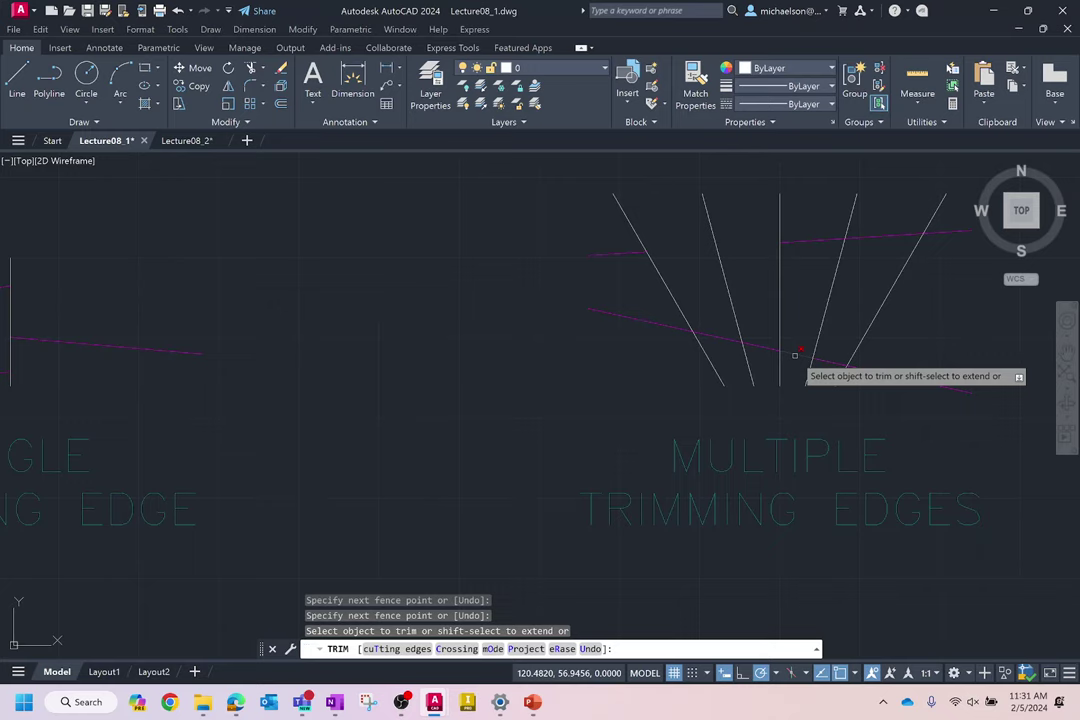
left_click(795, 355)
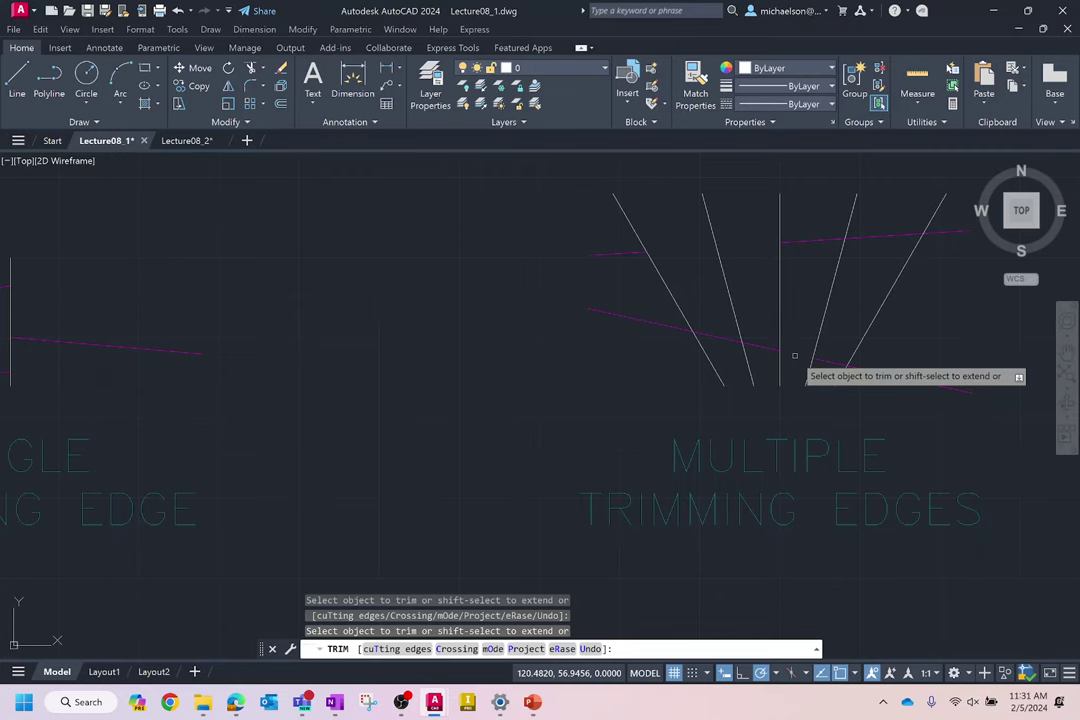
scroll(795, 355, "down", 5)
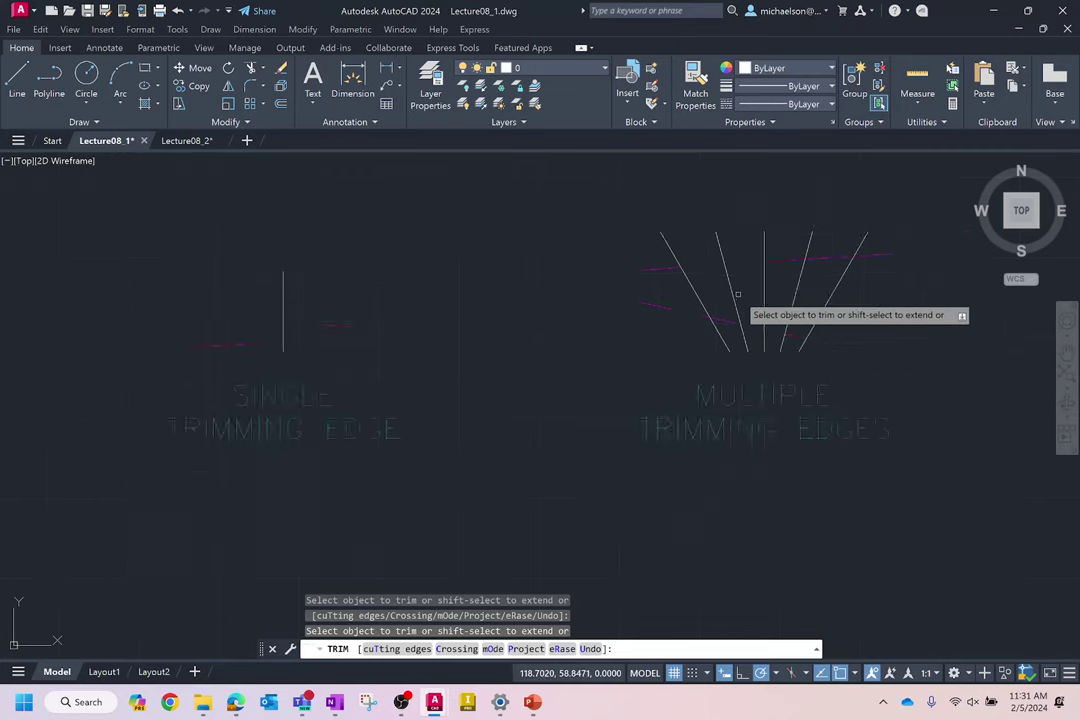
scroll(575, 424, "up", 3)
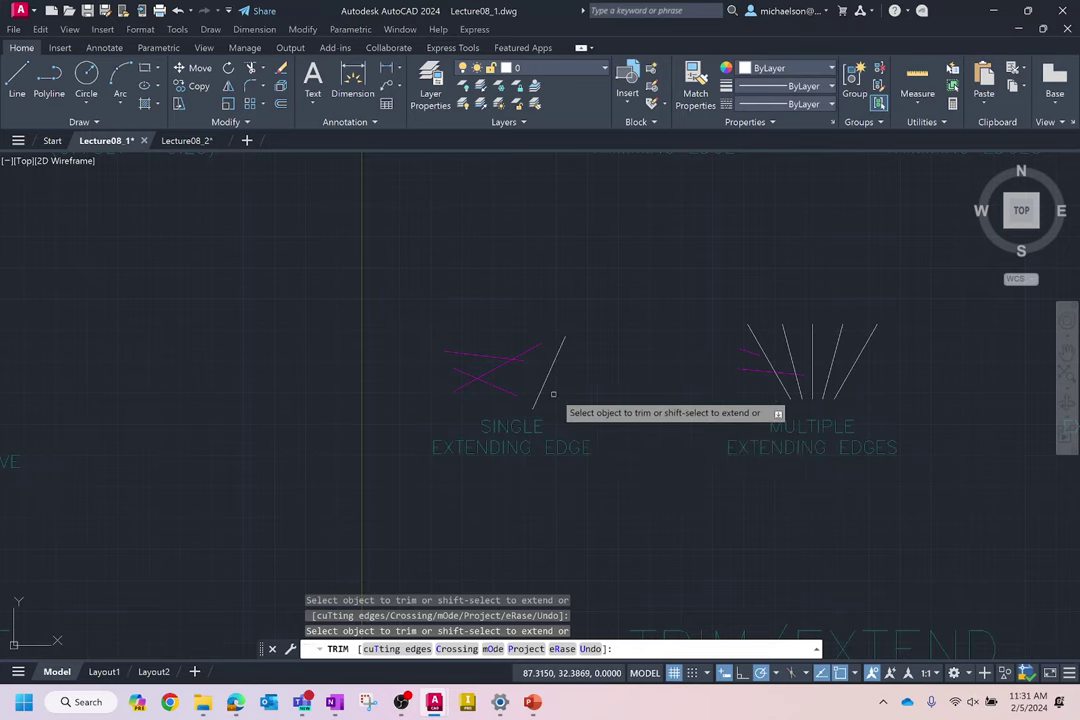
Extend the upper and lower pink lines to the diagonal and green edges, trimming a stray segment.
left_click(487, 357, "shift")
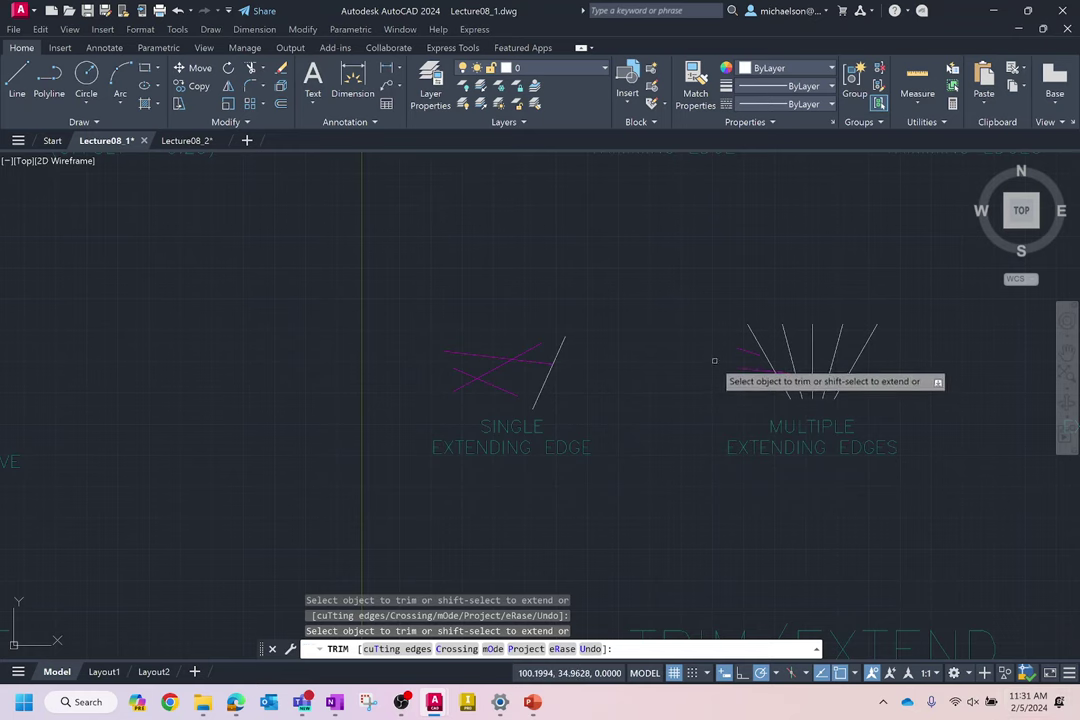
left_click(514, 396, "shift")
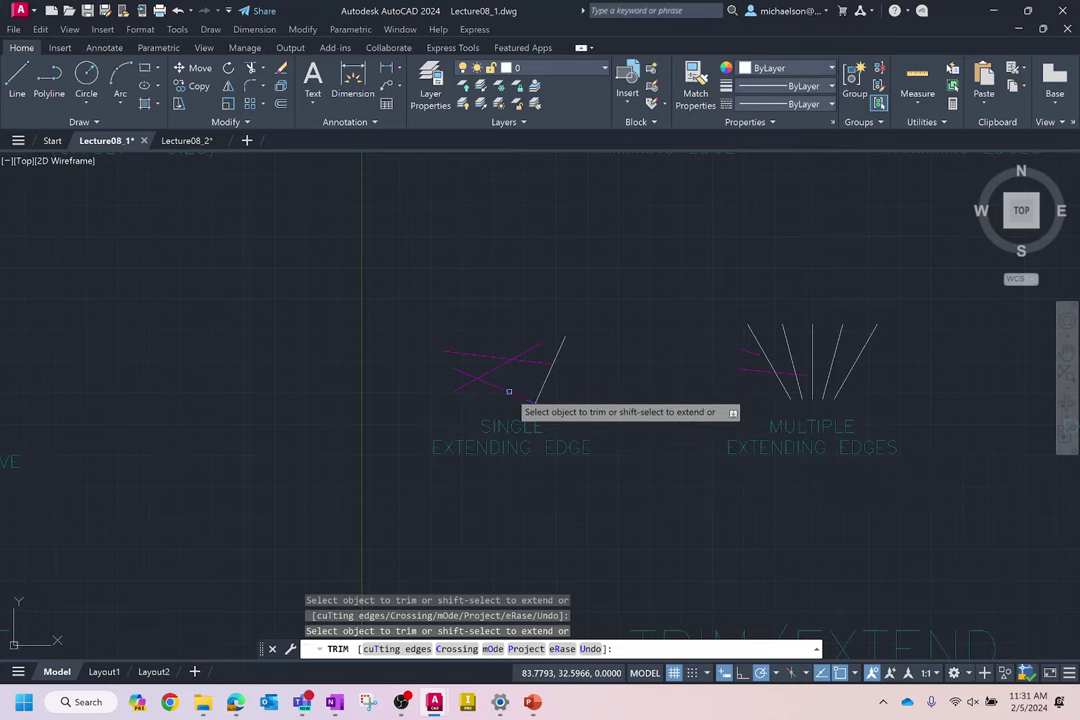
left_click(458, 371, "shift")
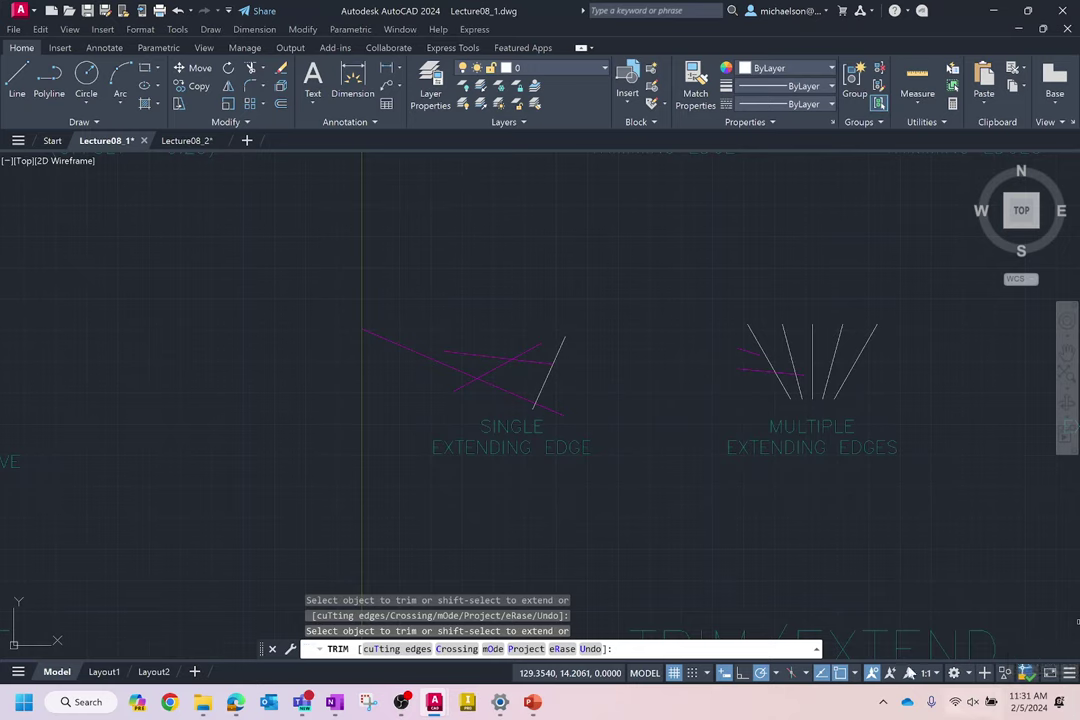
left_click(467, 354)
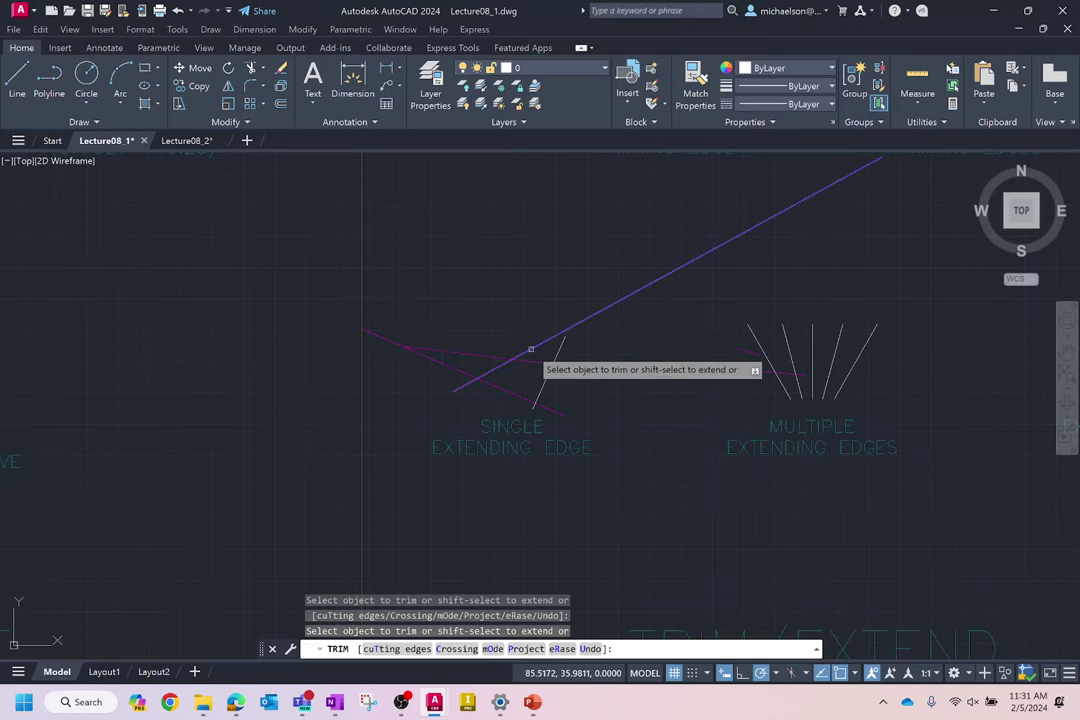
Fence across the fan of lines, then undo that mistaken trim with U.
scroll(535, 349, "up", 2)
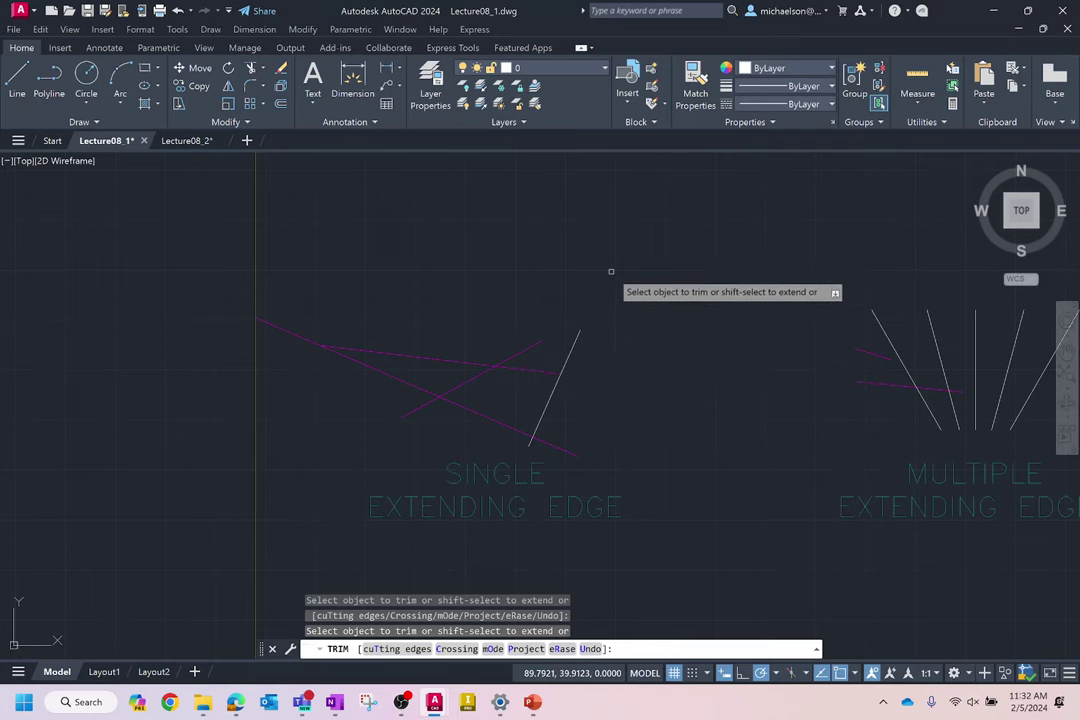
scroll(574, 354, "down", 3)
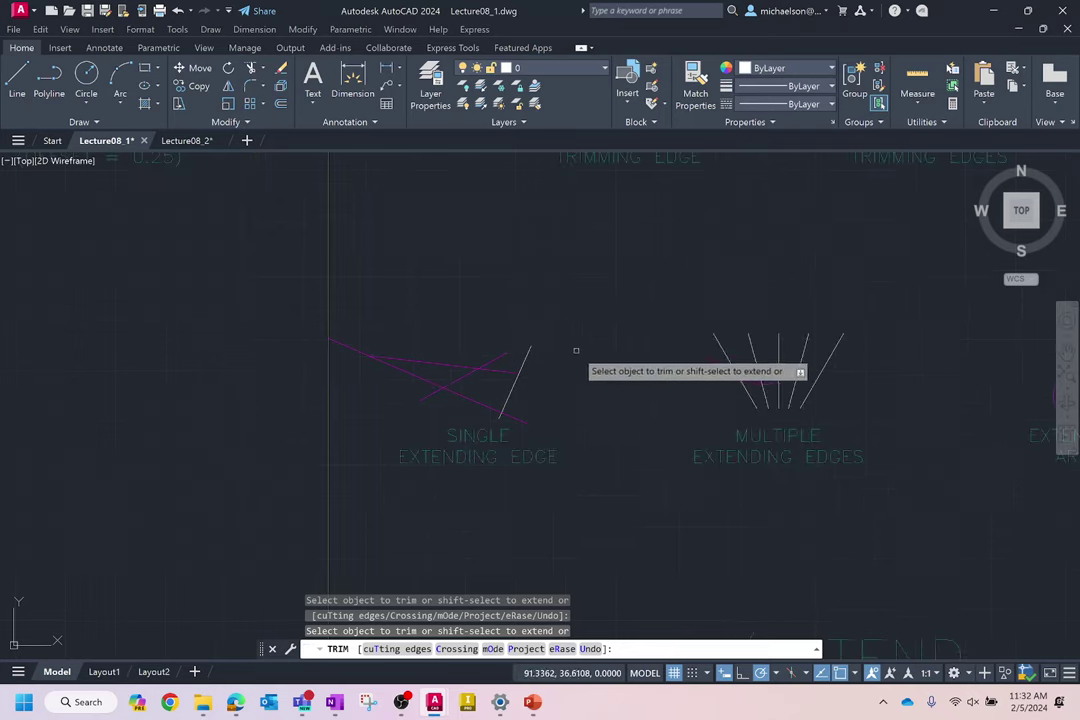
scroll(795, 370, "up", 5)
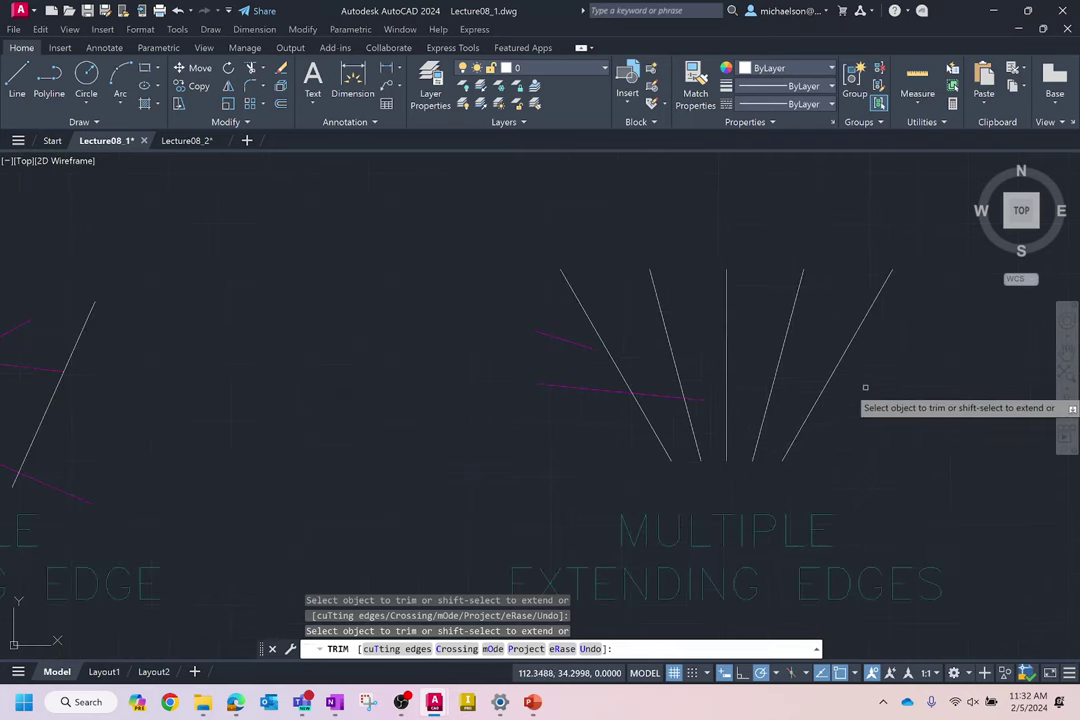
left_click(577, 347)
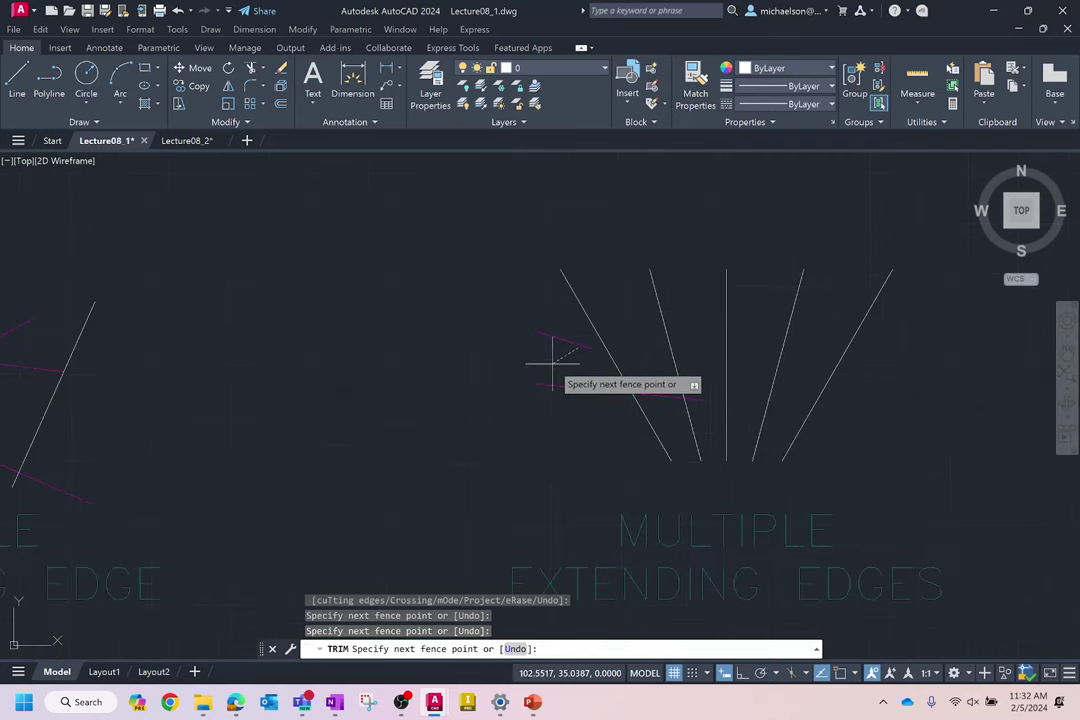
key("Return")
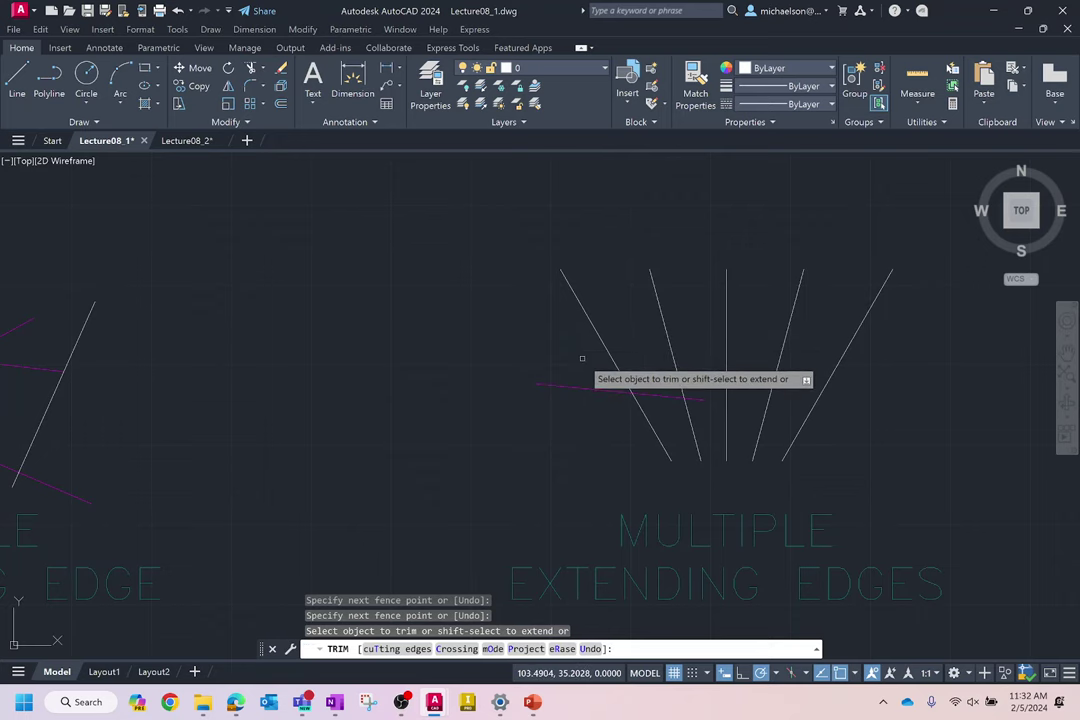
type("u")
key("Return")
Extend the long magenta line of the Multiple Extending Edges example into the fan.
scroll(583, 362, "down", 3)
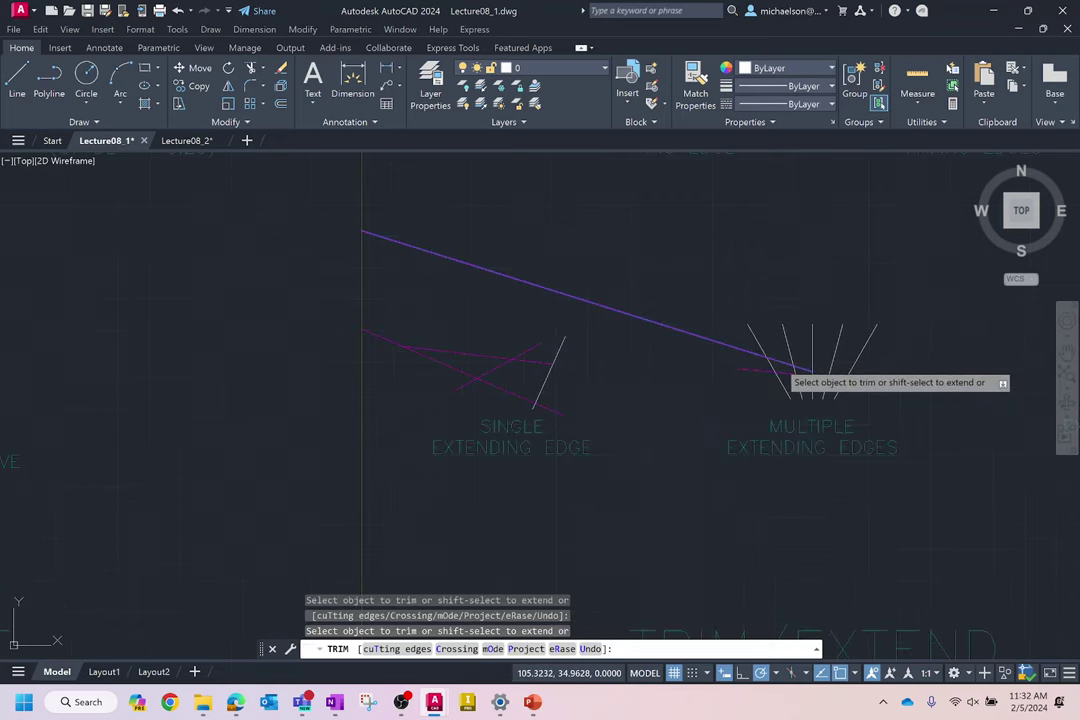
left_click(805, 368, "shift")
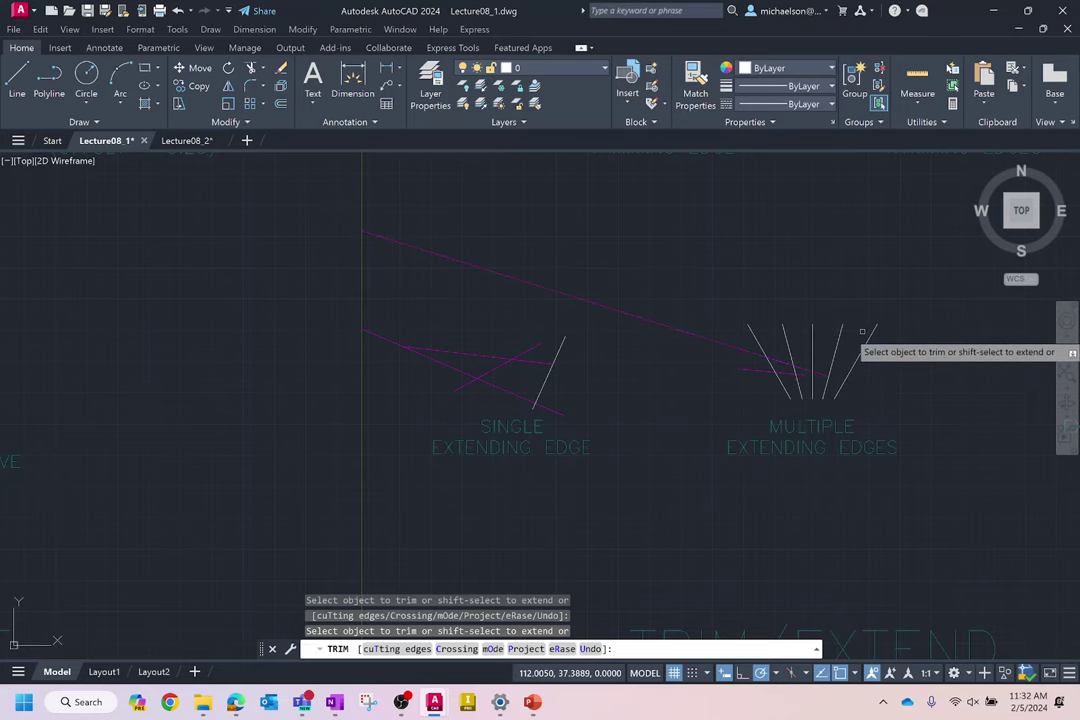
scroll(735, 313, "down", 3)
scroll(743, 339, "up", 5)
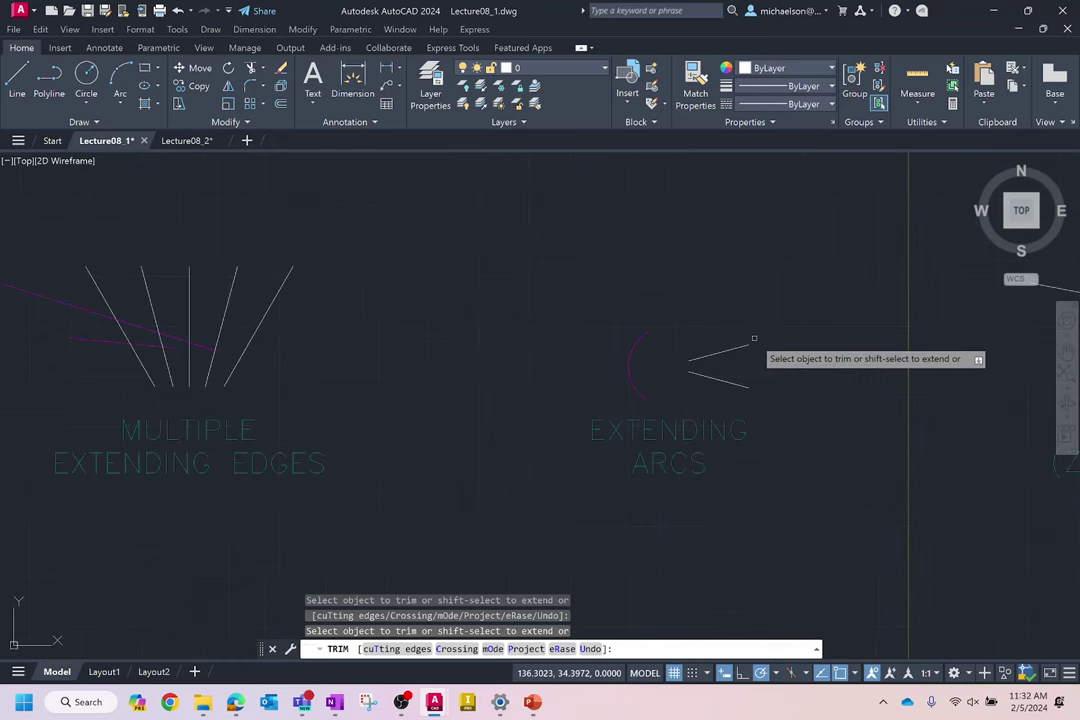
Extend the magenta arc twice into a near-full circle, then cancel TRIM with Esc.
left_click(645, 336, "shift")
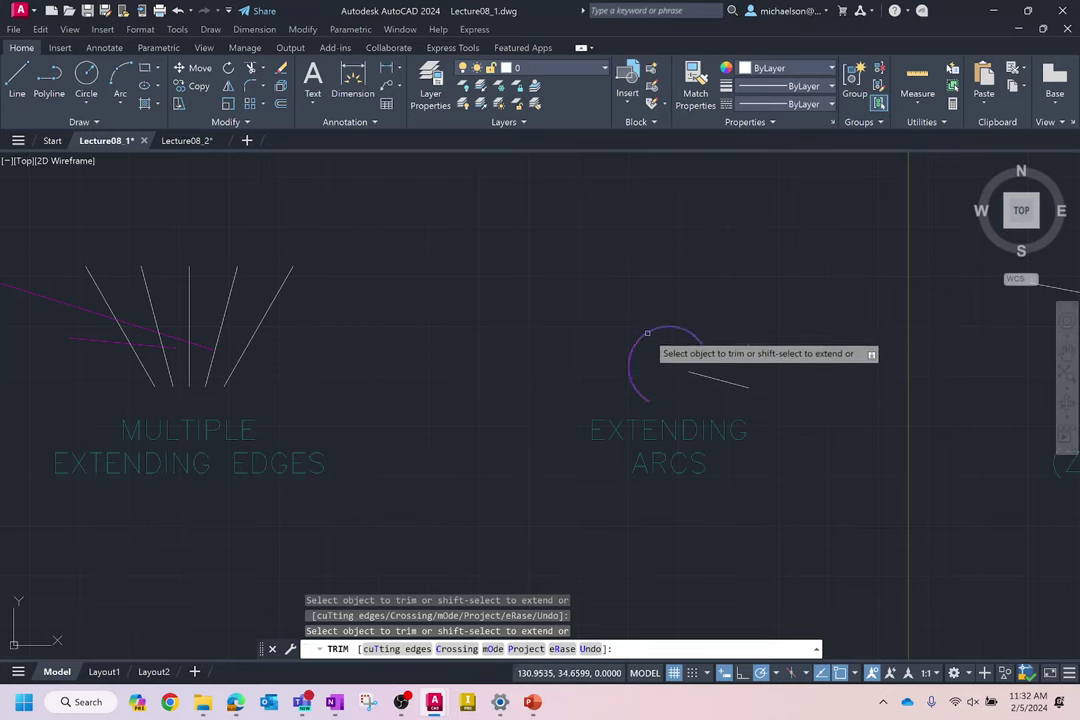
left_click(637, 396, "shift")
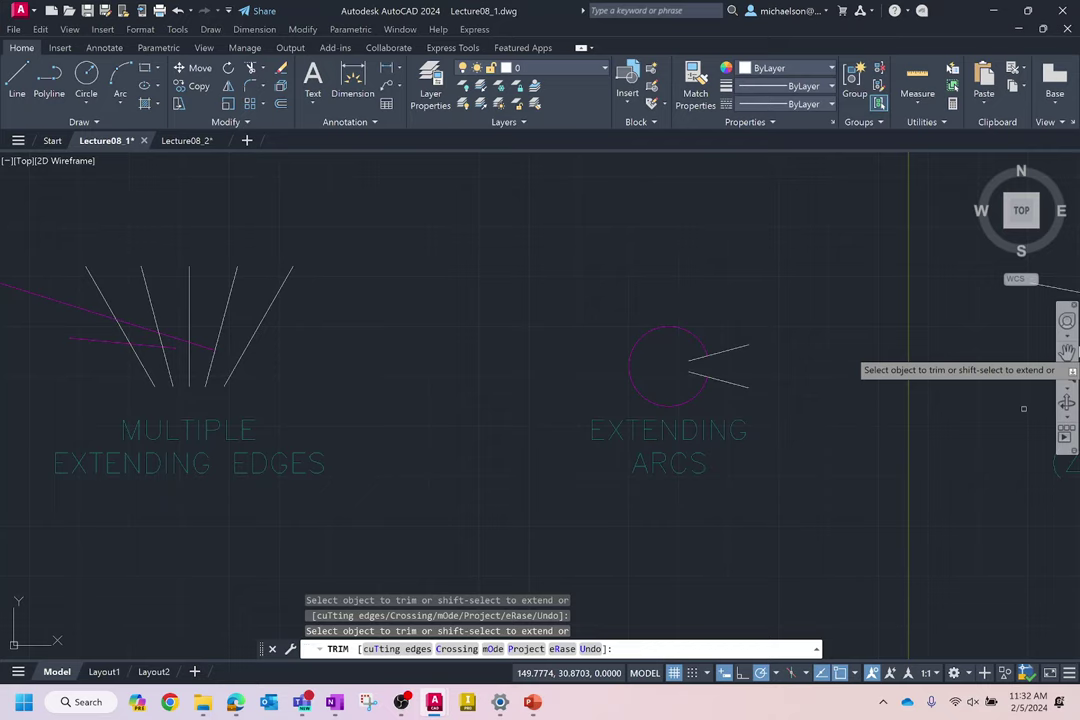
scroll(1023, 408, "down", 4)
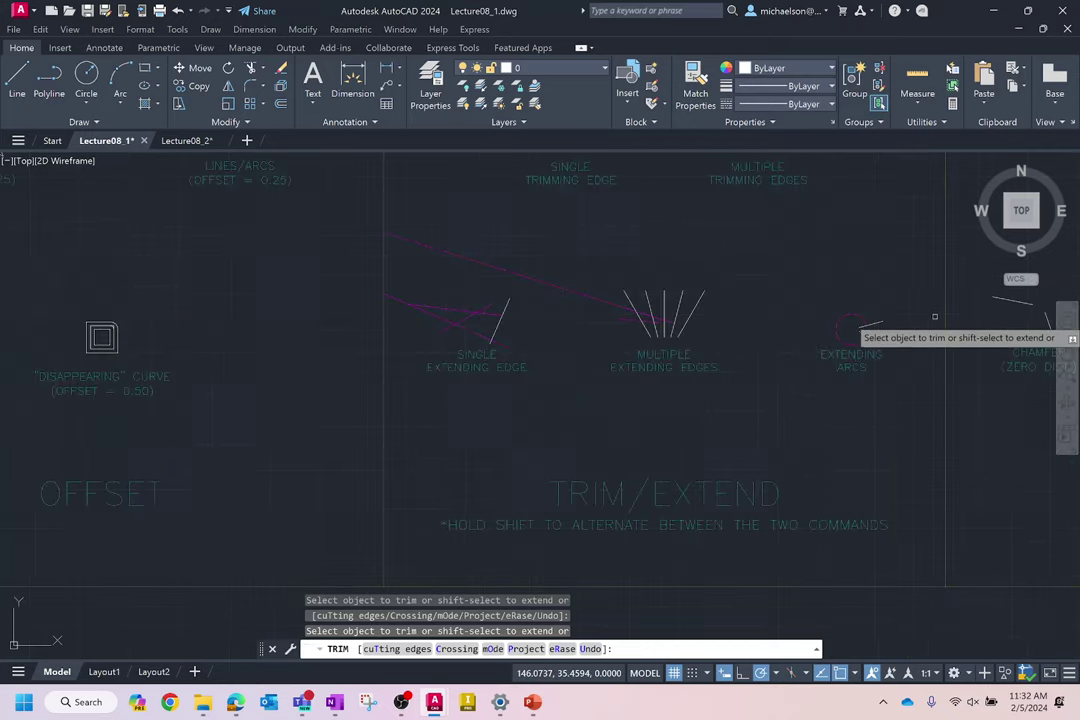
scroll(610, 336, "down", 2)
scroll(641, 388, "up", 5)
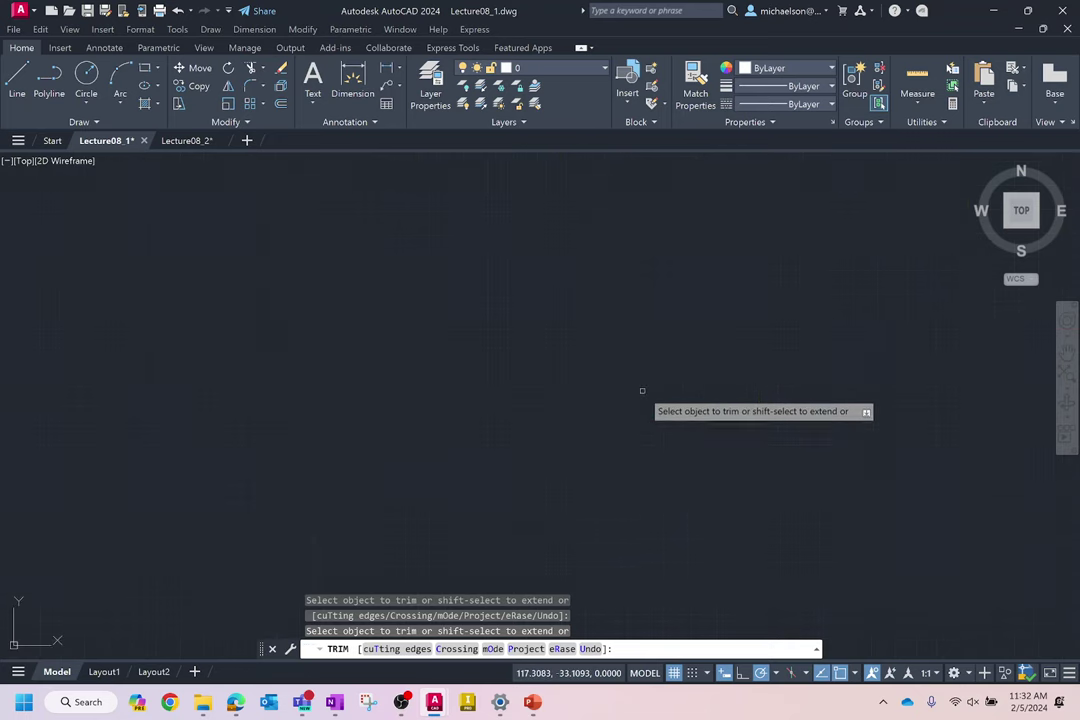
key("Escape")
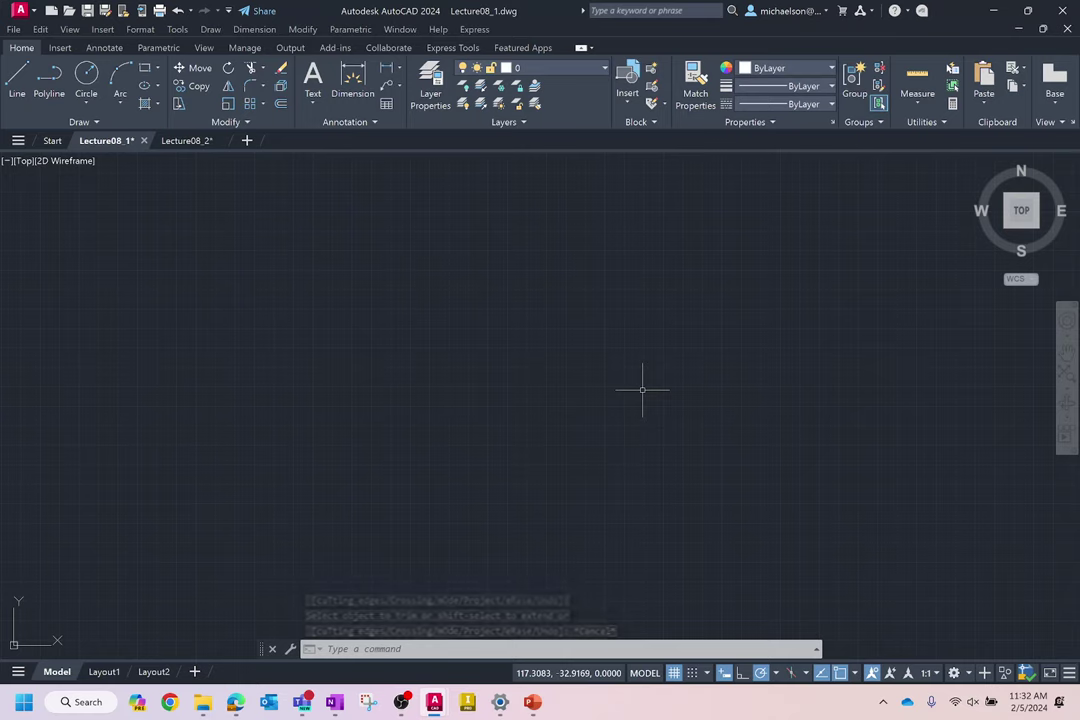
Draw a rectangle and a circle centred on its top-left corner.
left_click(147, 72)
left_click(330, 420)
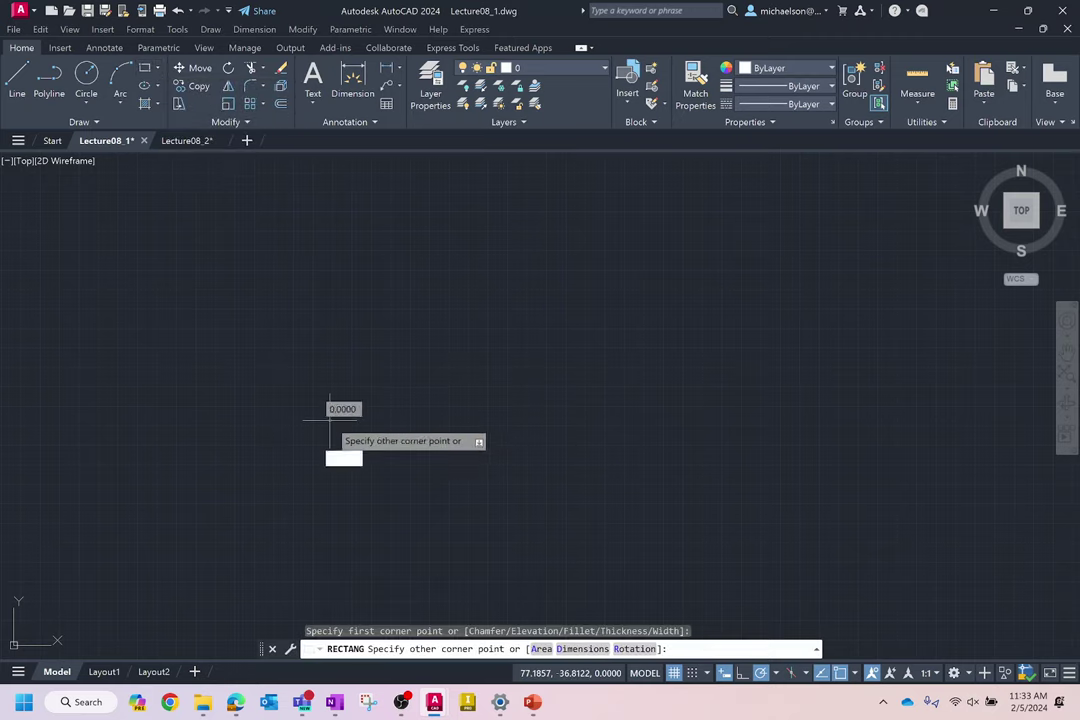
left_click(567, 311)
left_click(86, 75)
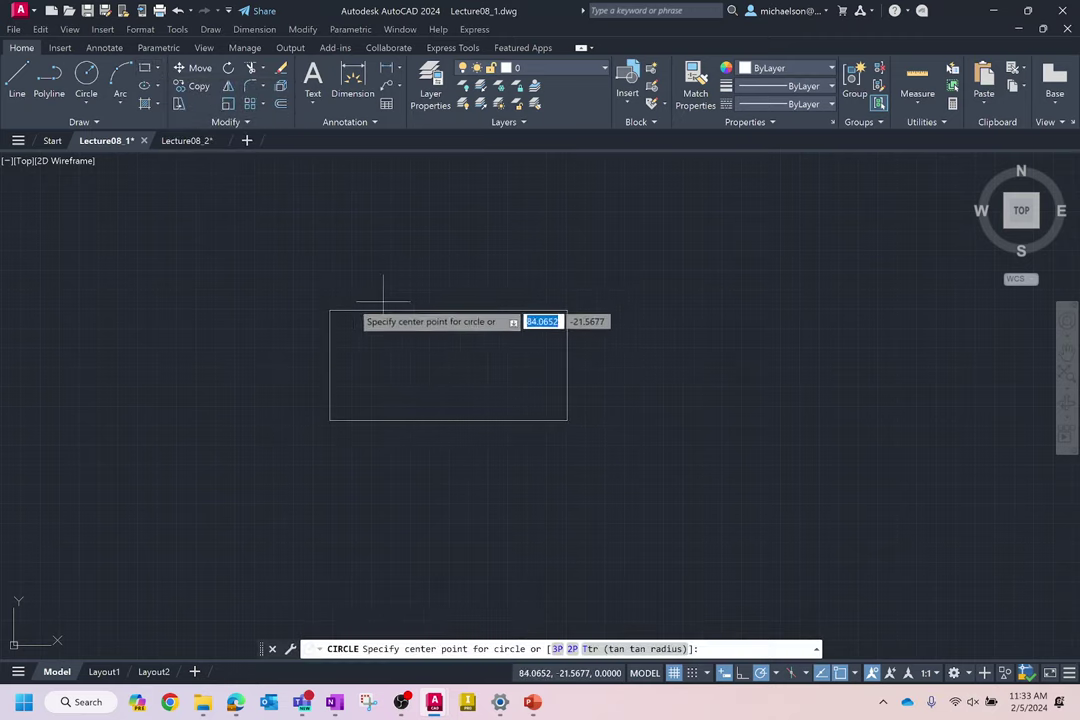
left_click(330, 311)
left_click(329, 364)
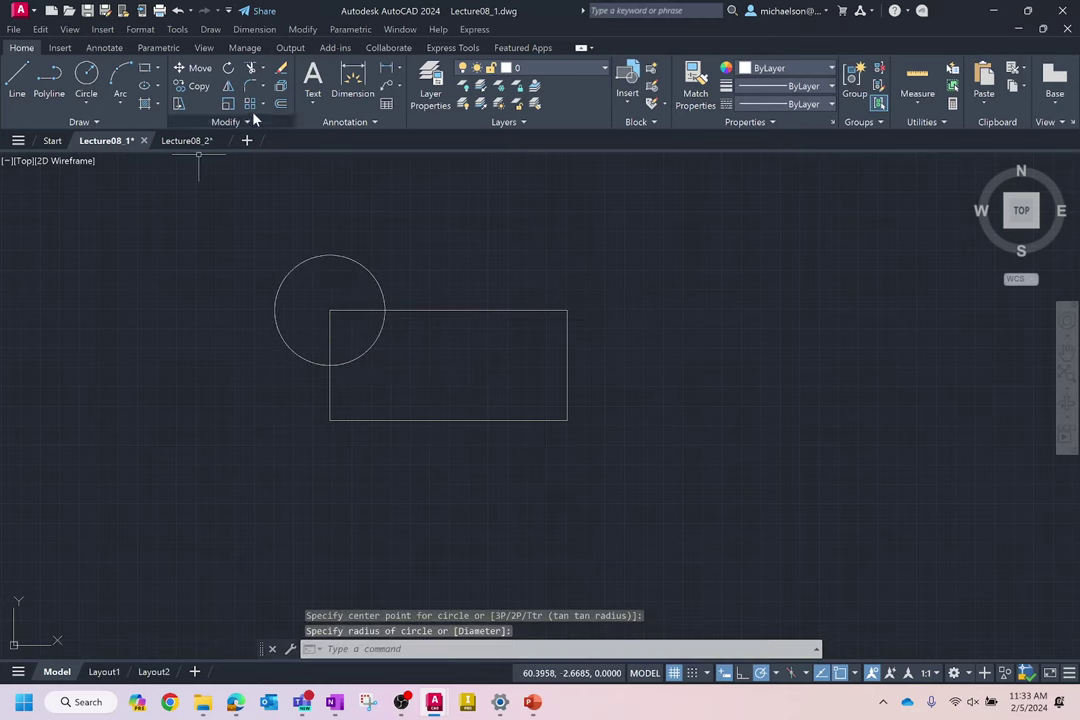
Mirror the corner circle across the vertical midline and add a circle at the bottom midpoint.
left_click(229, 88)
left_click(337, 200)
left_click(284, 266)
key("Return")
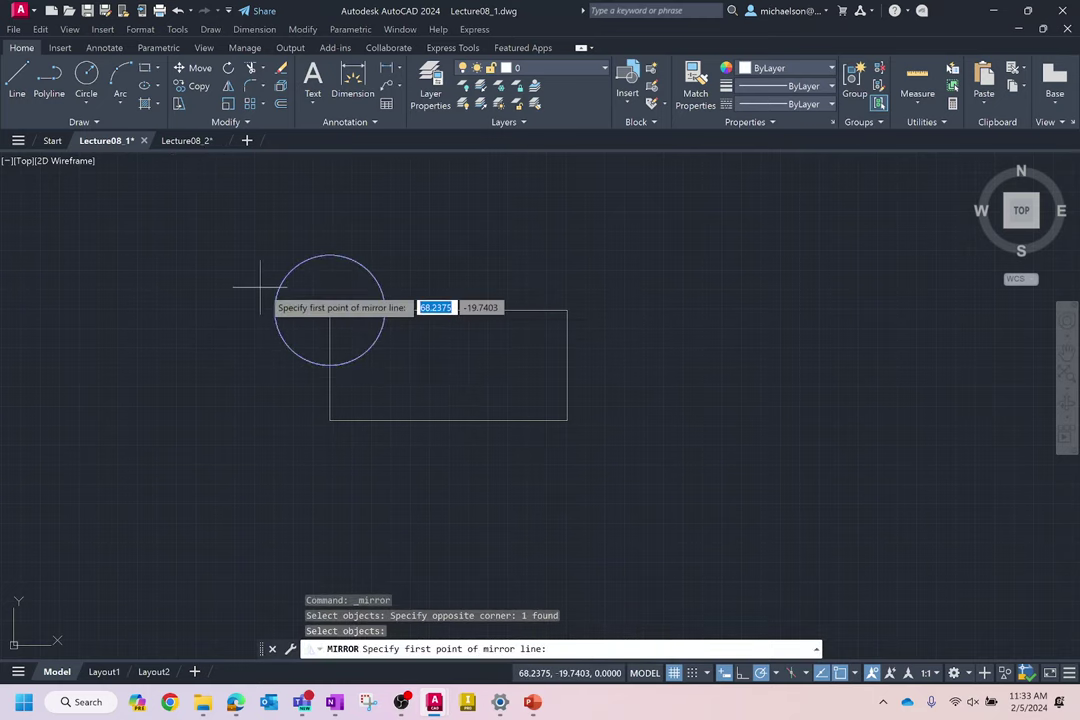
left_click(448, 420)
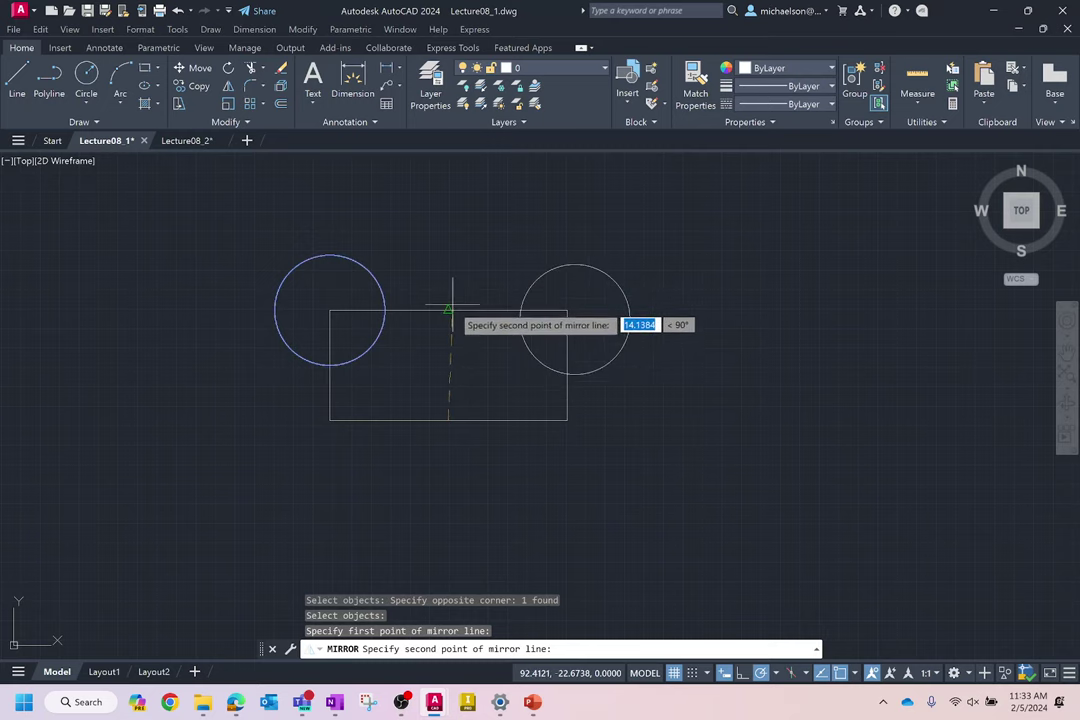
left_click(448, 311)
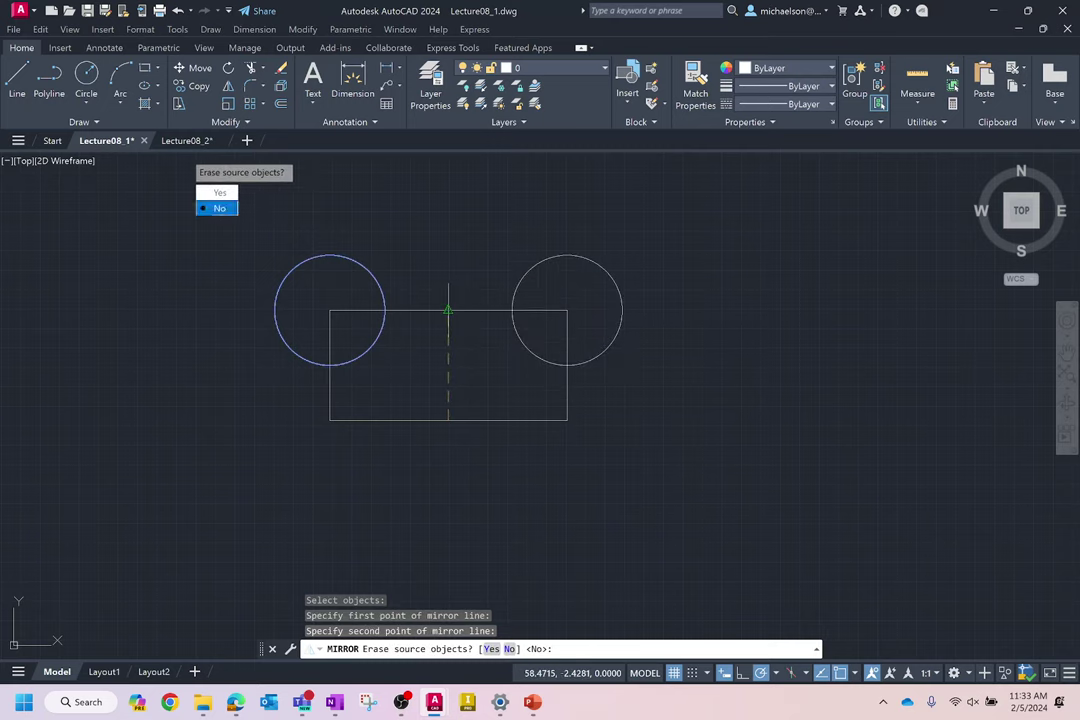
left_click(219, 208)
left_click(86, 80)
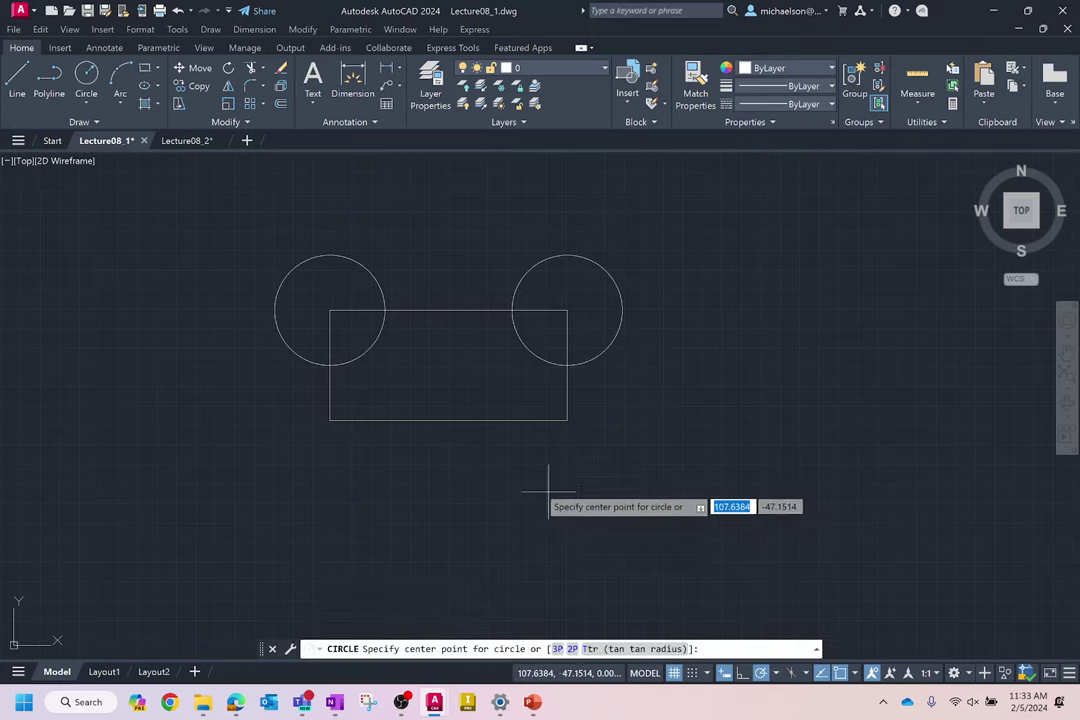
left_click(448, 420)
left_click(463, 467)
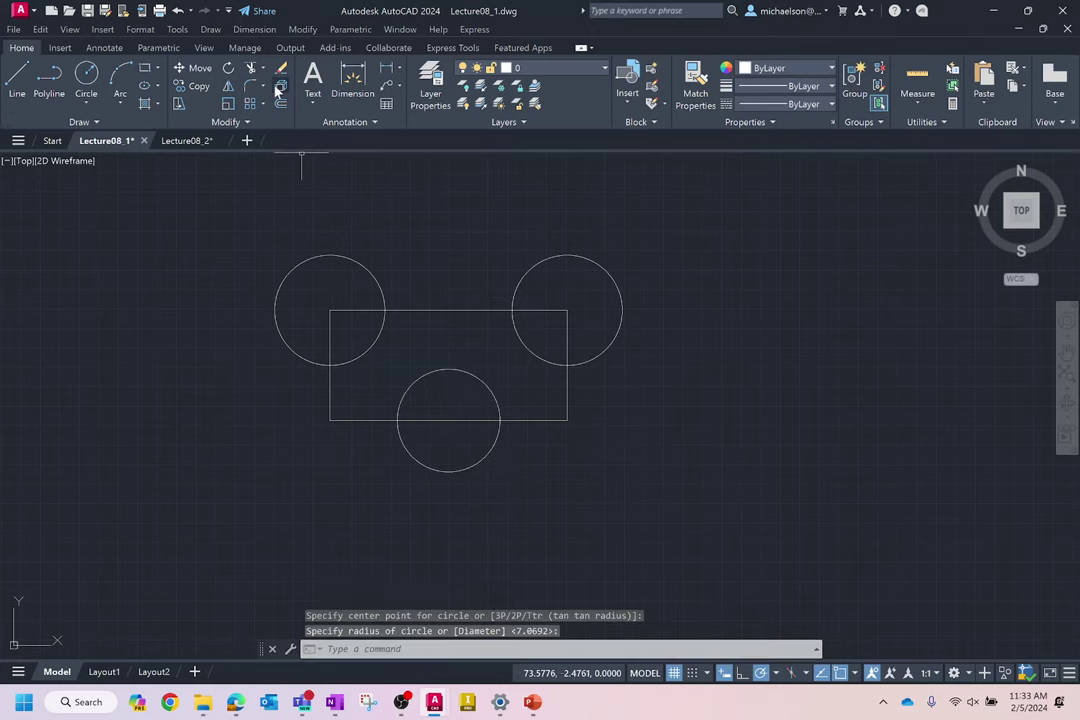
Fence-trim the circles' outer arcs and covered edges to form the notched, cut-corner profile.
left_click(250, 67)
mouse_move(559, 499)
left_mouse_down()
mouse_move(322, 443)
mouse_move(403, 439)
mouse_move(441, 417)
left_mouse_up()
mouse_move(414, 462)
left_mouse_down()
mouse_move(300, 325)
mouse_move(320, 455)
mouse_move(296, 354)
left_mouse_up()
left_click_drag(345, 294, 302, 338)
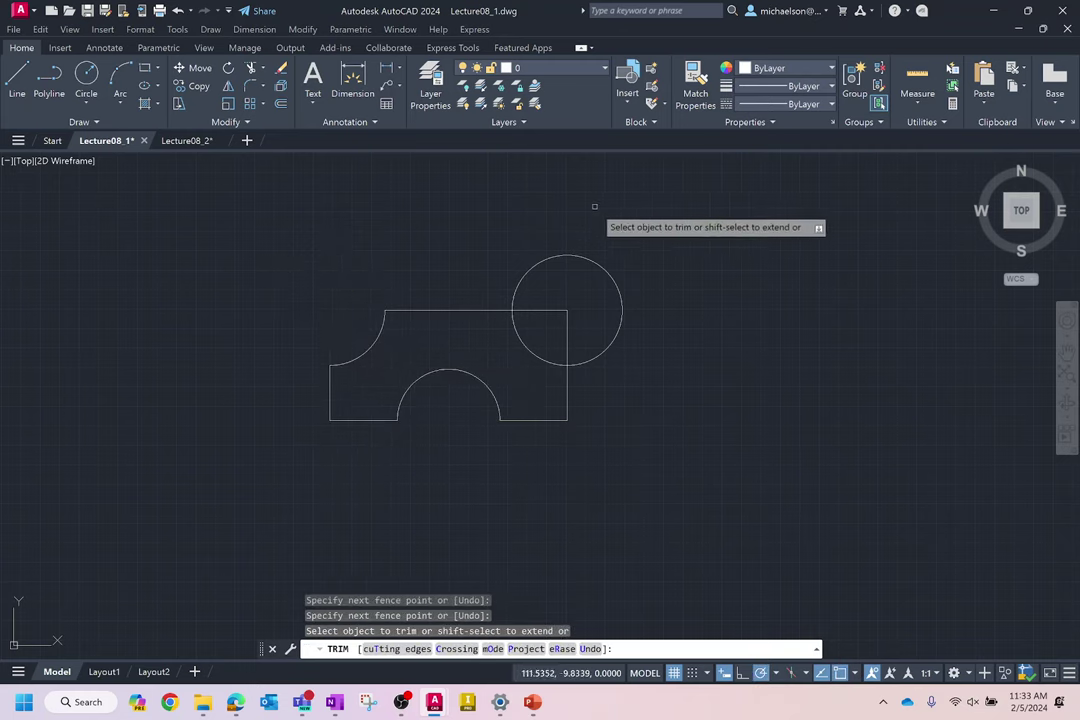
mouse_move(552, 214)
left_mouse_down()
mouse_move(528, 289)
mouse_move(814, 432)
left_mouse_up()
key("Escape")
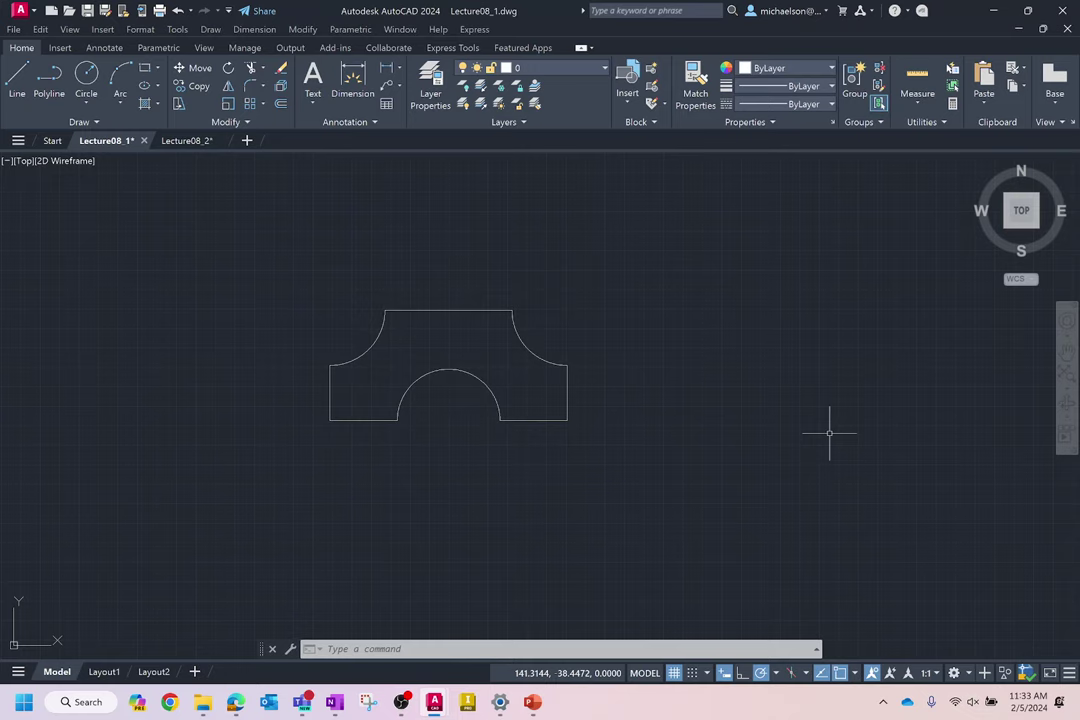
key("Escape")
Window-select and delete the six-object shape, then zoom onto the FILLET example square.
left_click(711, 535)
left_click(147, 272)
key("Delete")
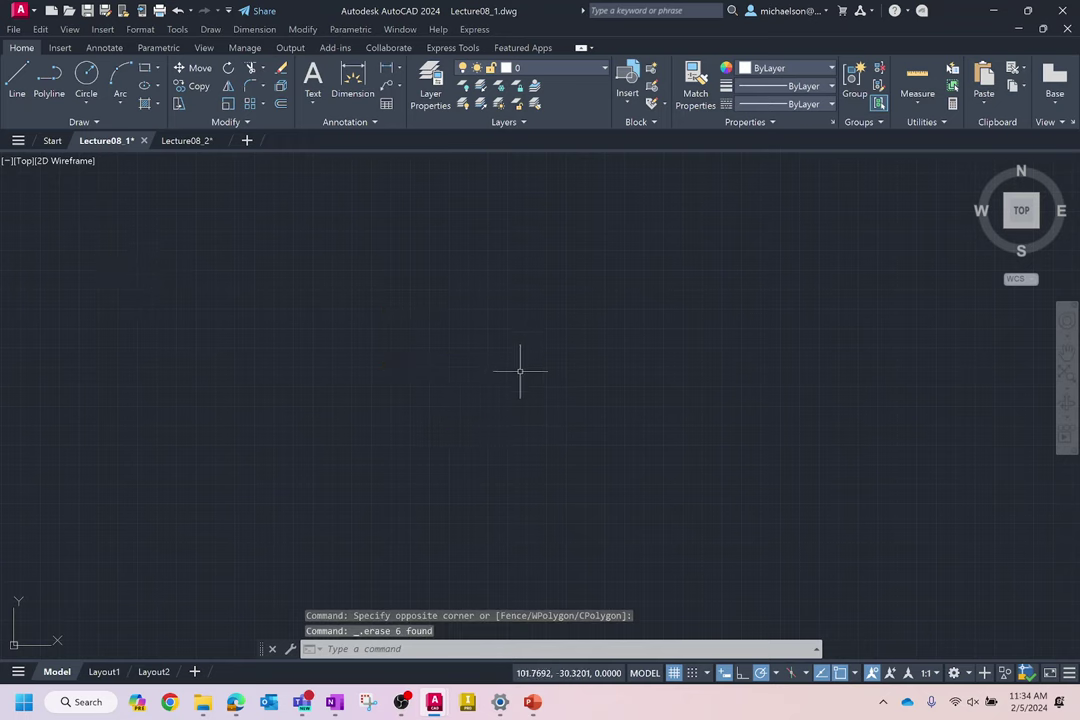
scroll(511, 429, "down", 5)
scroll(646, 301, "up", 5)
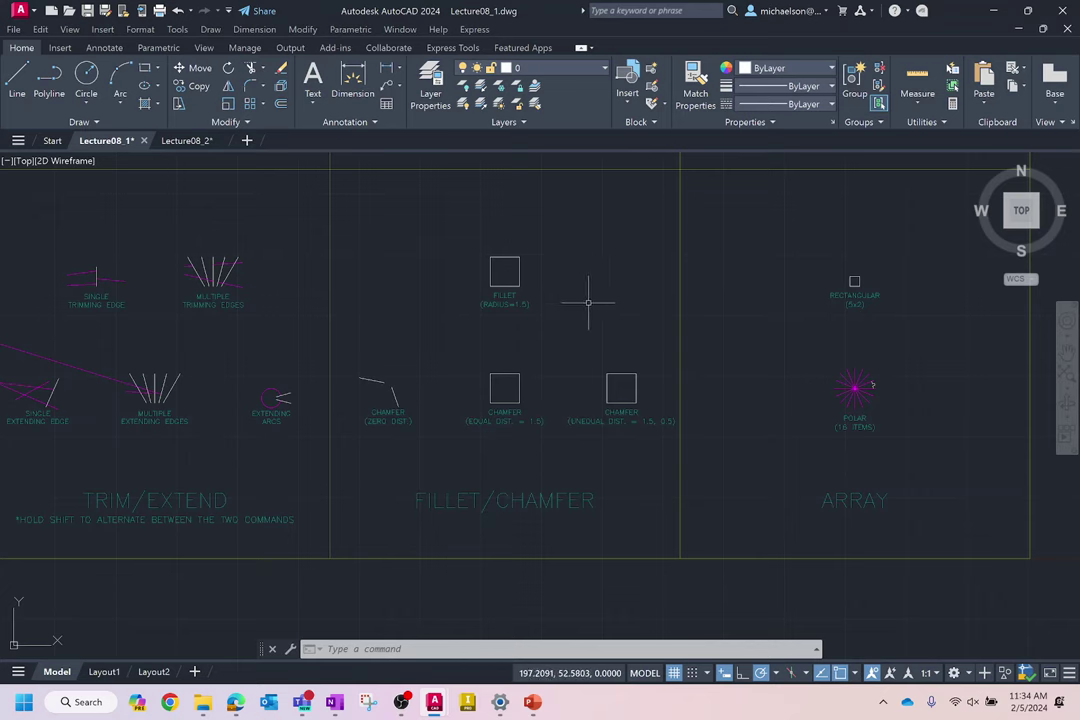
scroll(564, 318, "up", 2)
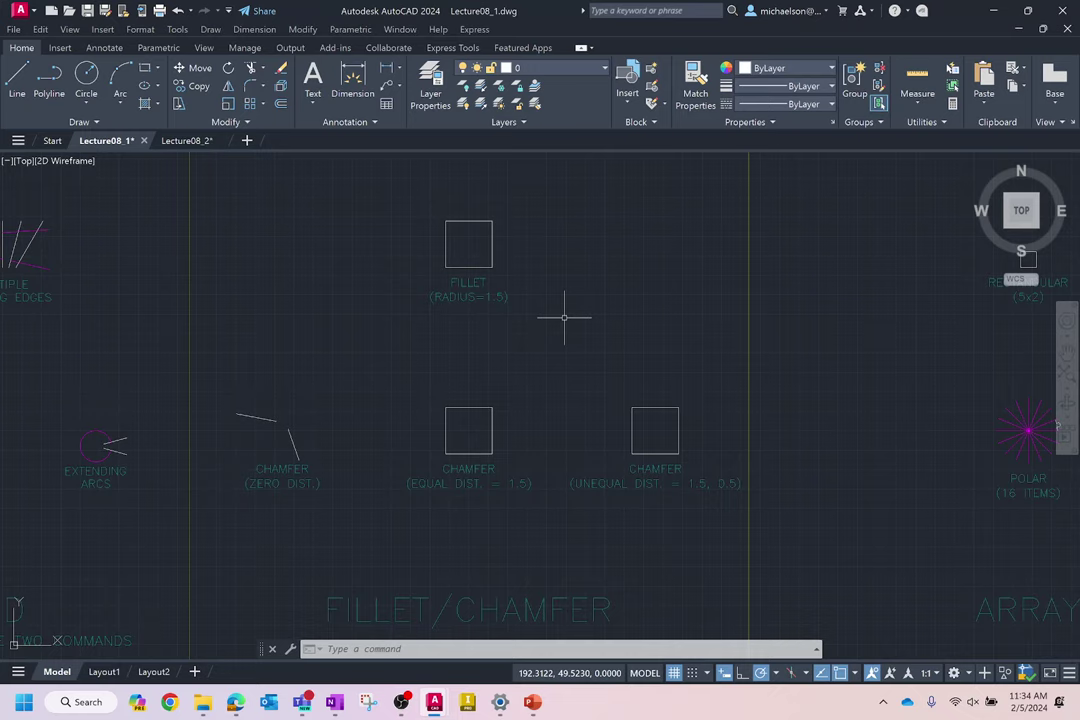
Fillet the square's top-right corner with radius 1.5 using its top and right edges.
scroll(458, 225, "up", 5)
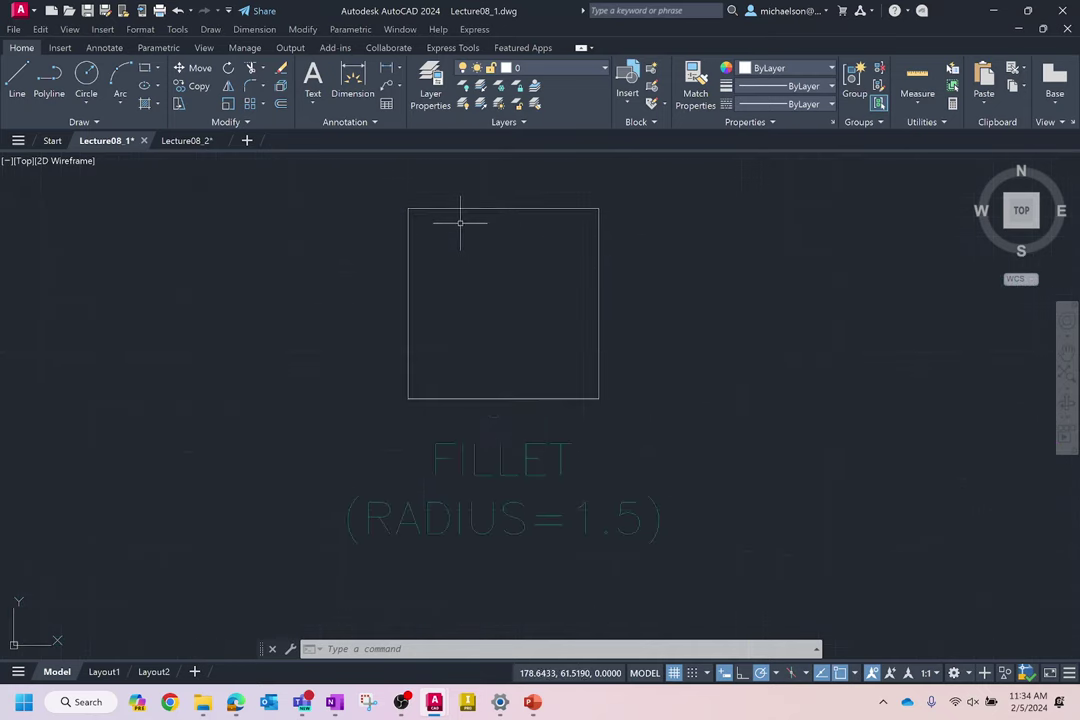
type("fillet")
key("Return")
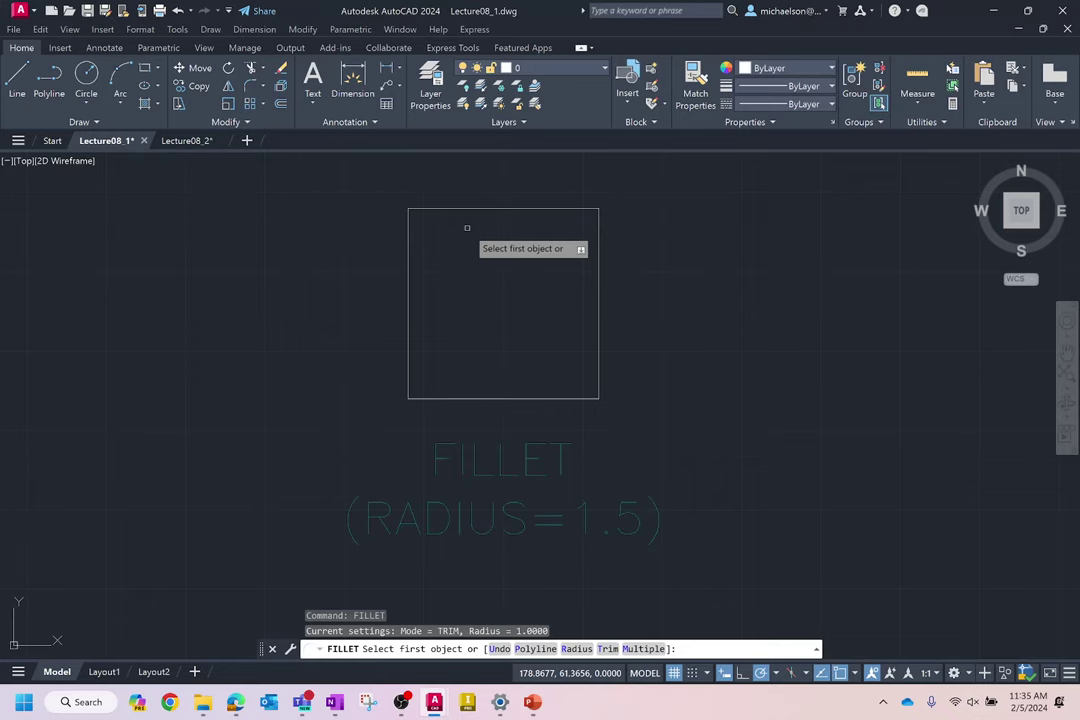
type("r")
key("Return")
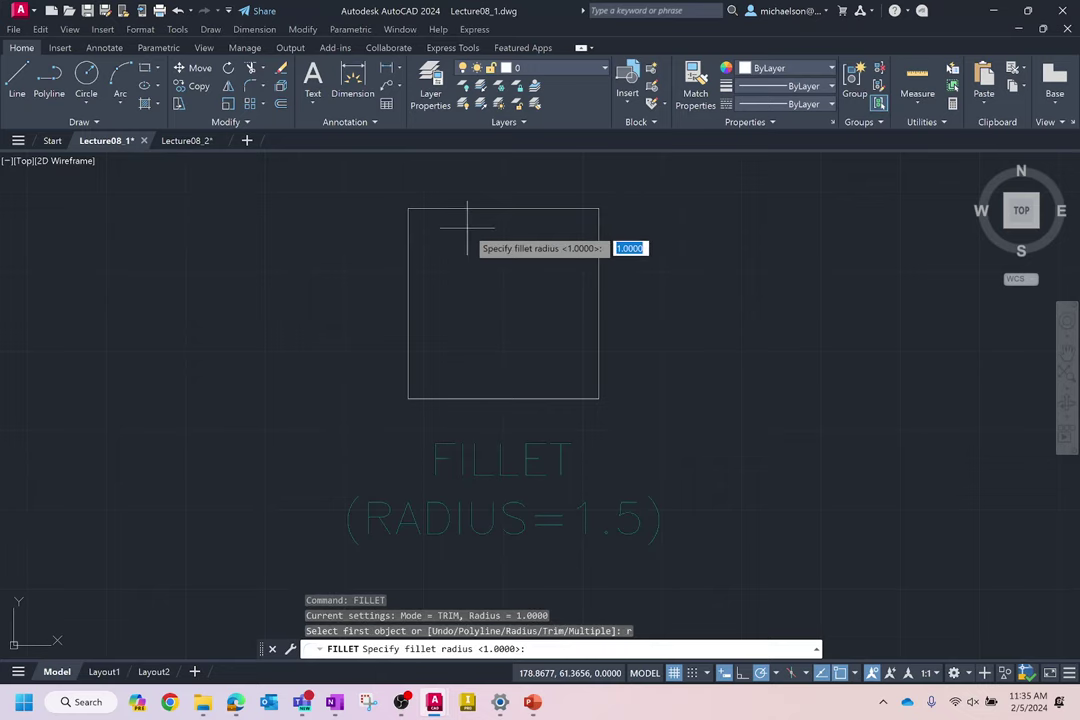
type("1.5")
key("Return")
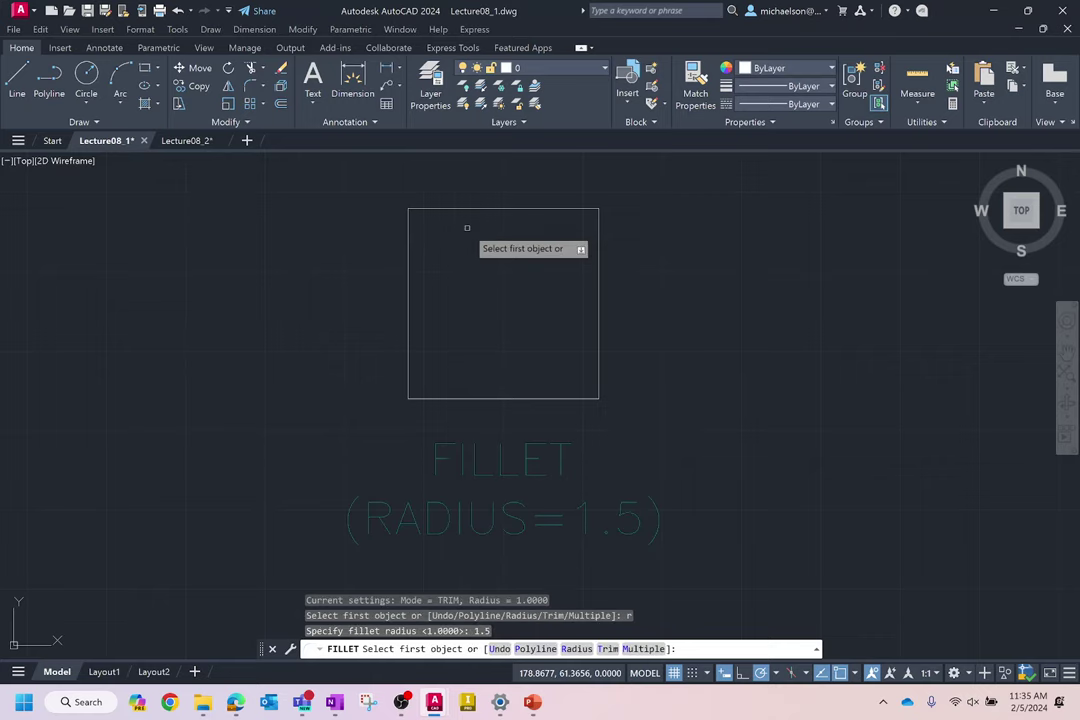
left_click(557, 208)
left_click(599, 246)
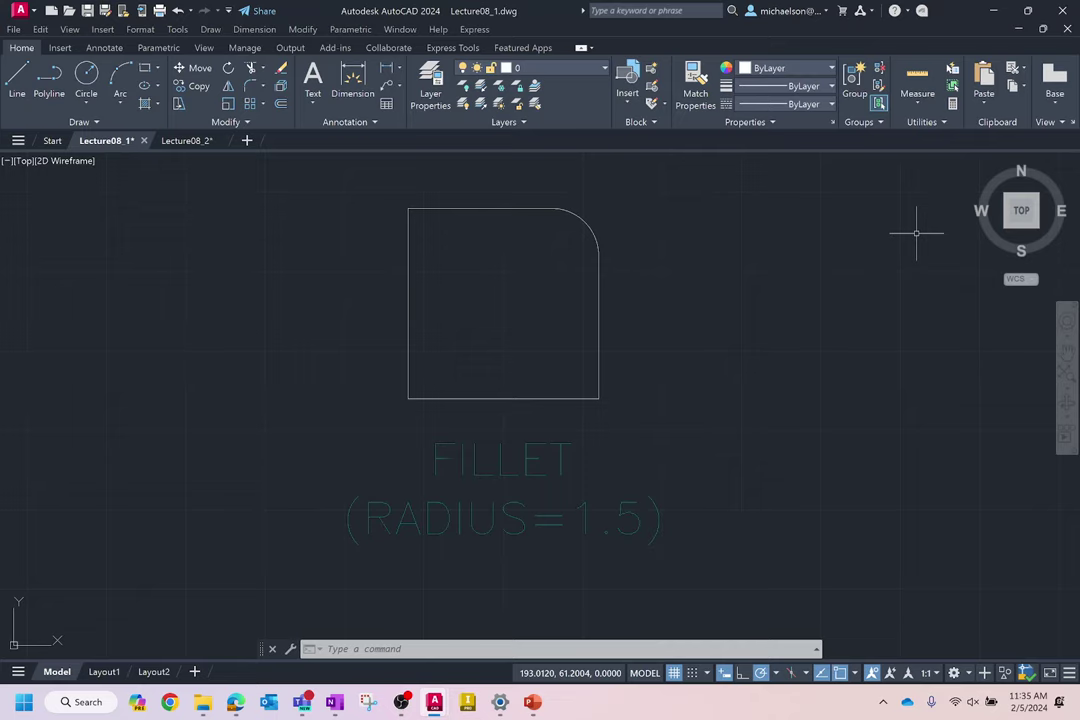
scroll(916, 233, "down", 8)
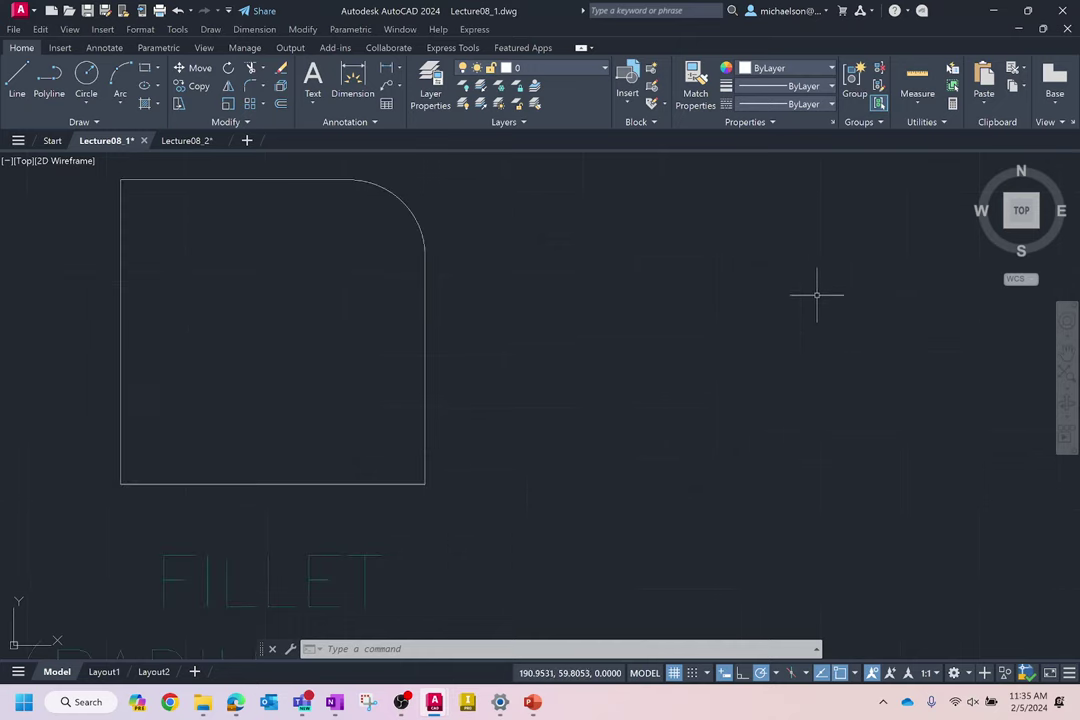
scroll(580, 520, "up", 4)
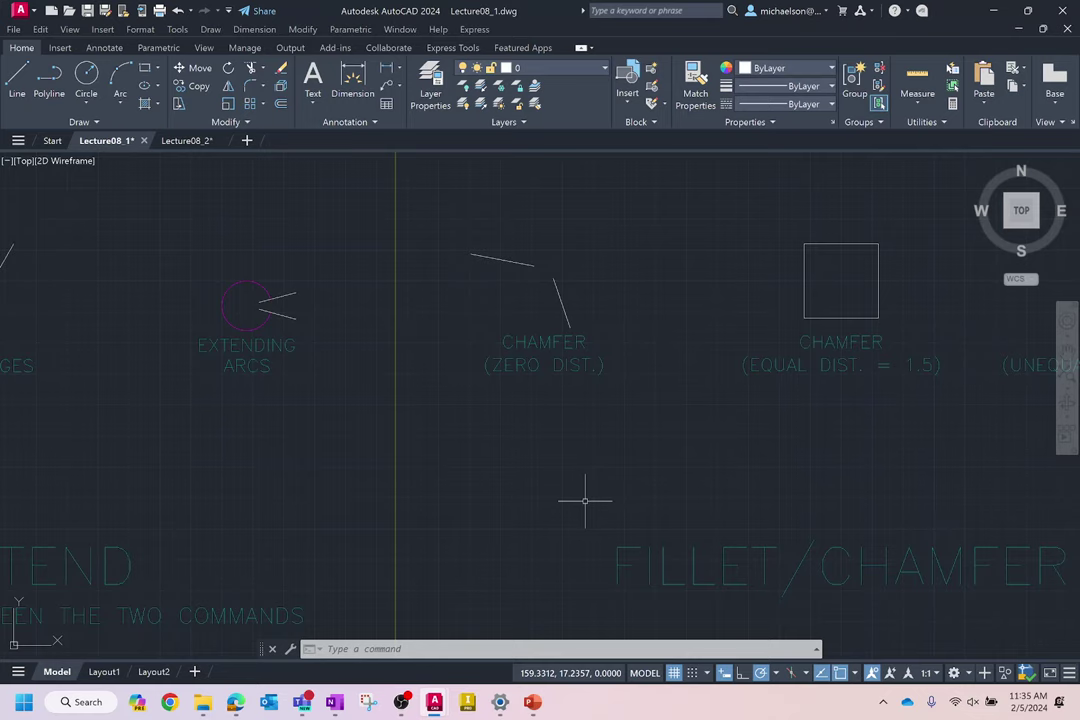
Chamfer the two ZERO DIST. lines together so they meet at a sharp corner.
type("chamfer")
key("Return")
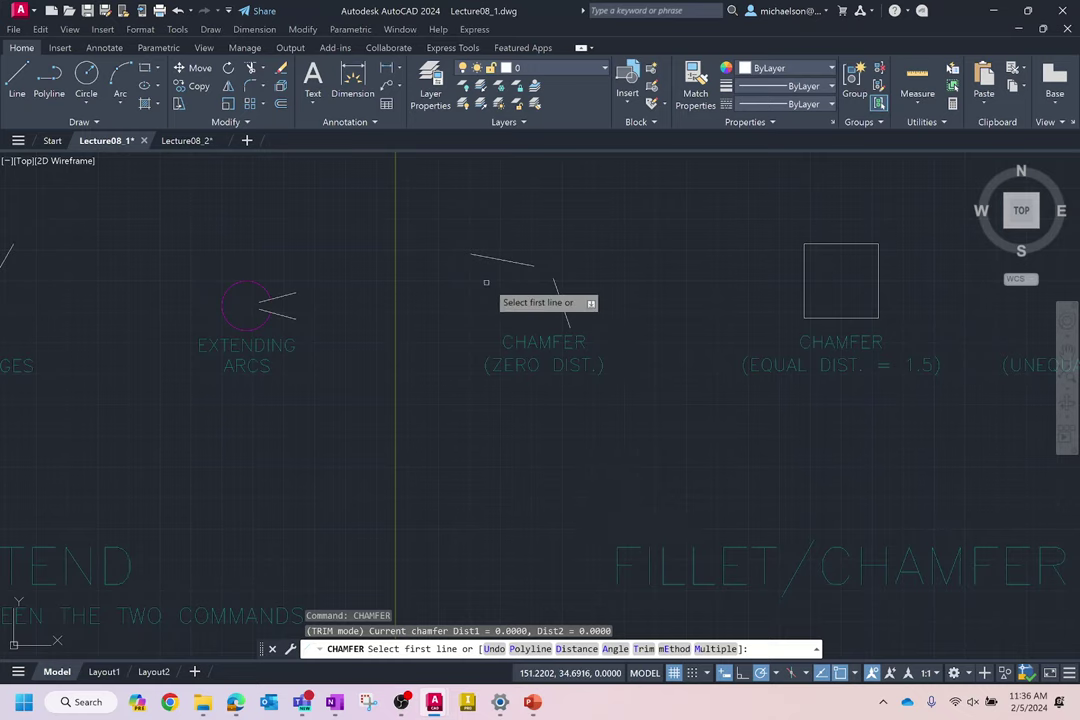
left_click(518, 263)
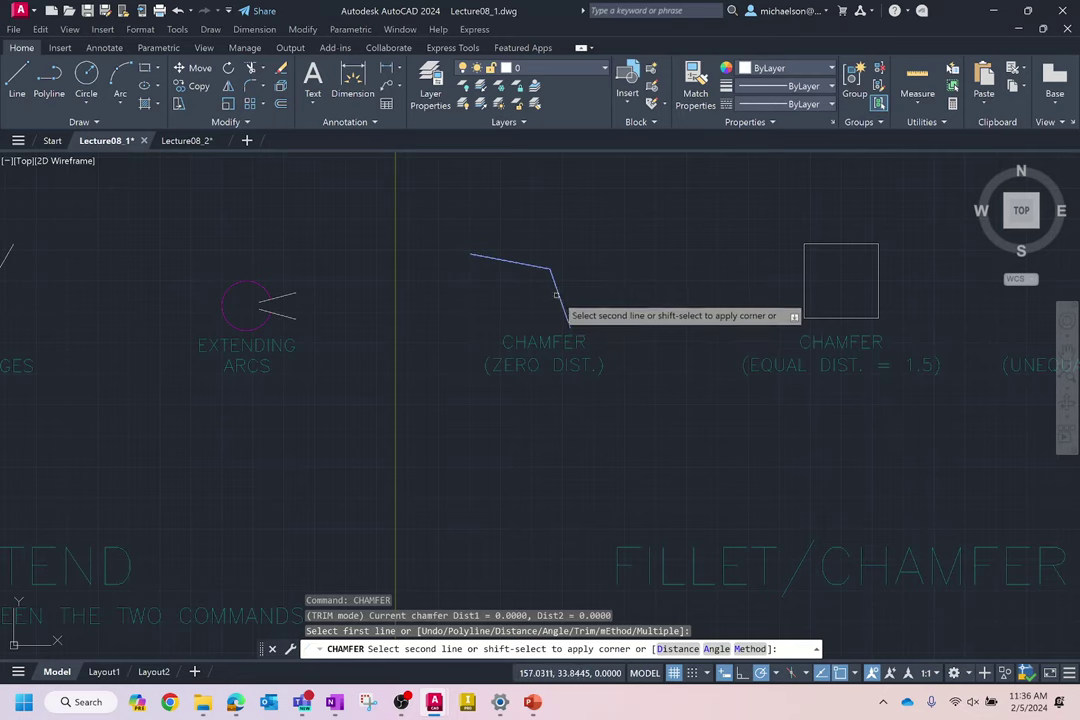
left_click(557, 295)
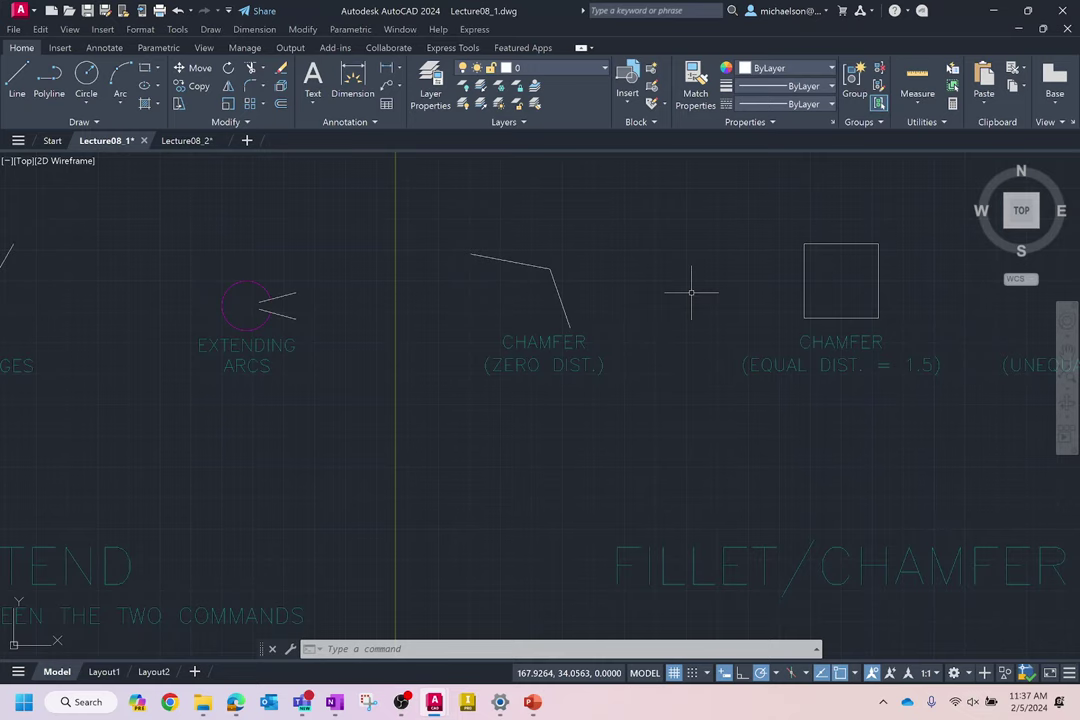
Chamfer the EQUAL DIST. square's top-right corner with both distances set to 1.5.
type("chamfer")
key("Return")
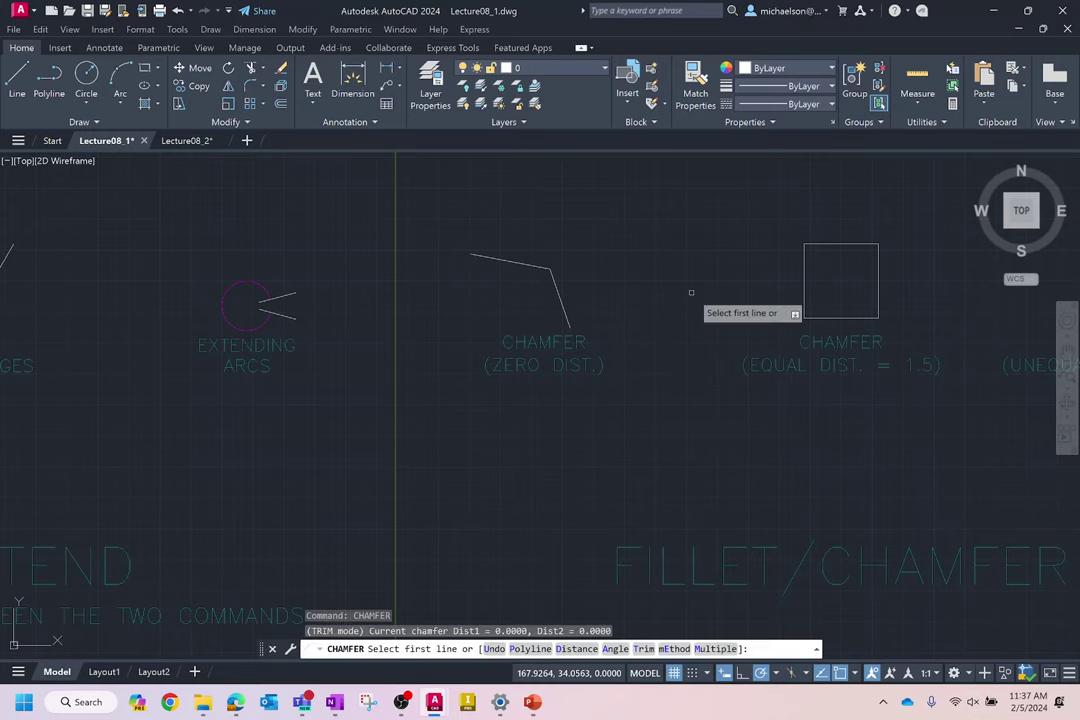
type("distance")
key("Return")
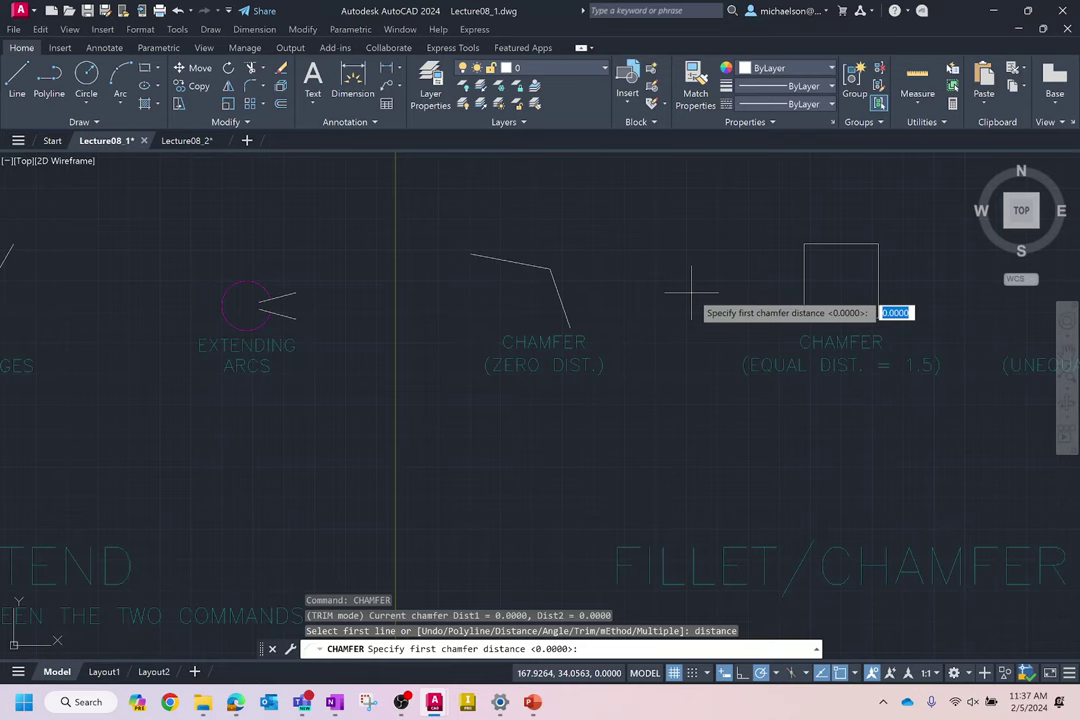
type("1.5")
key("Return")
type("1.5")
key("Return")
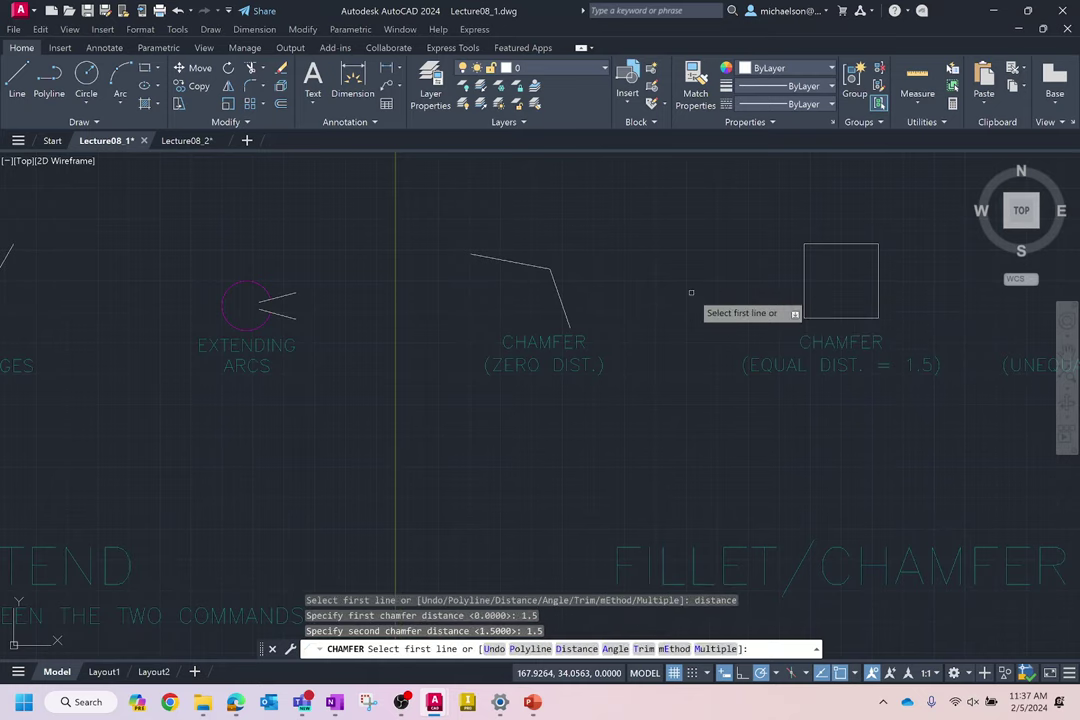
left_click(855, 243)
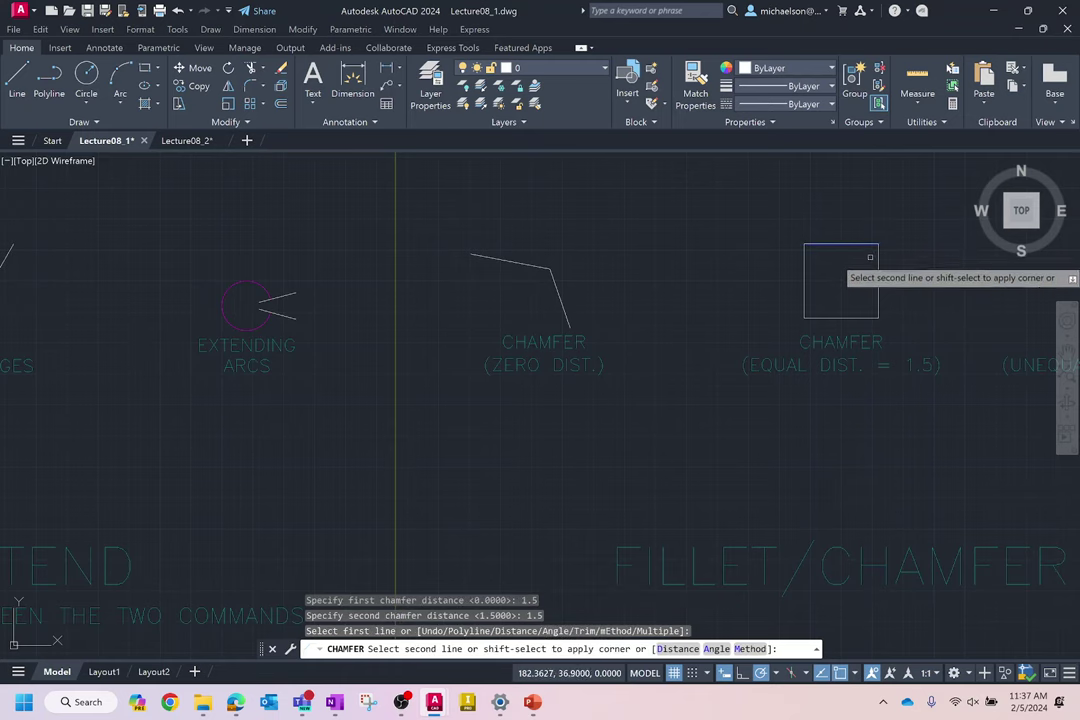
left_click(879, 258)
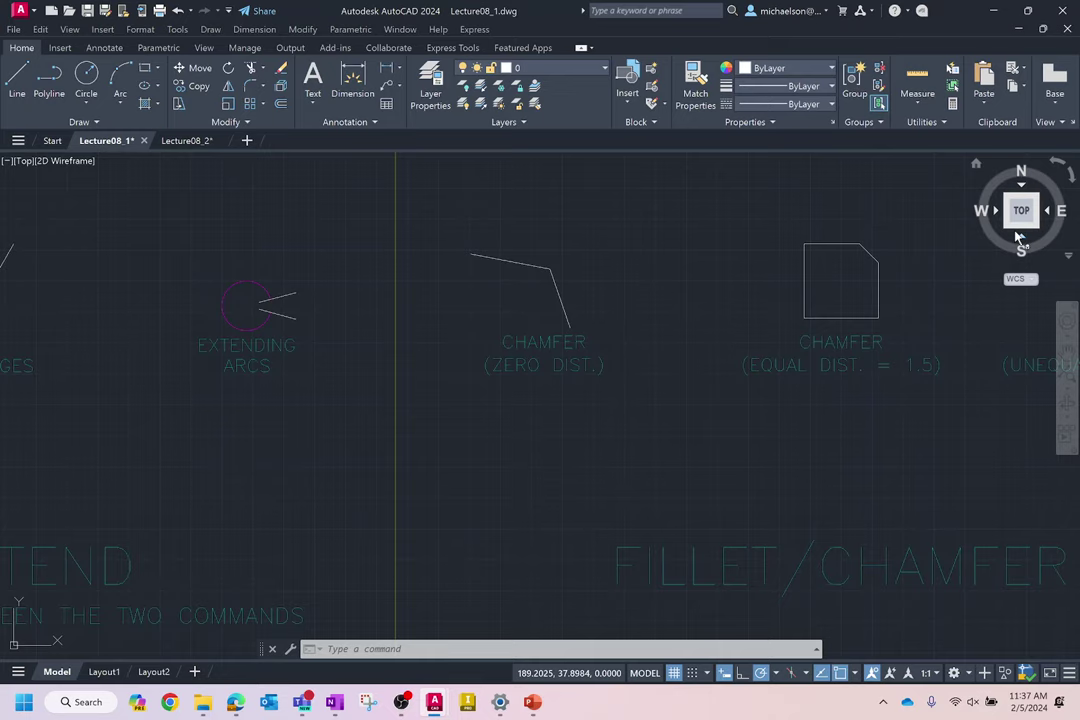
scroll(485, 251, "down", 4)
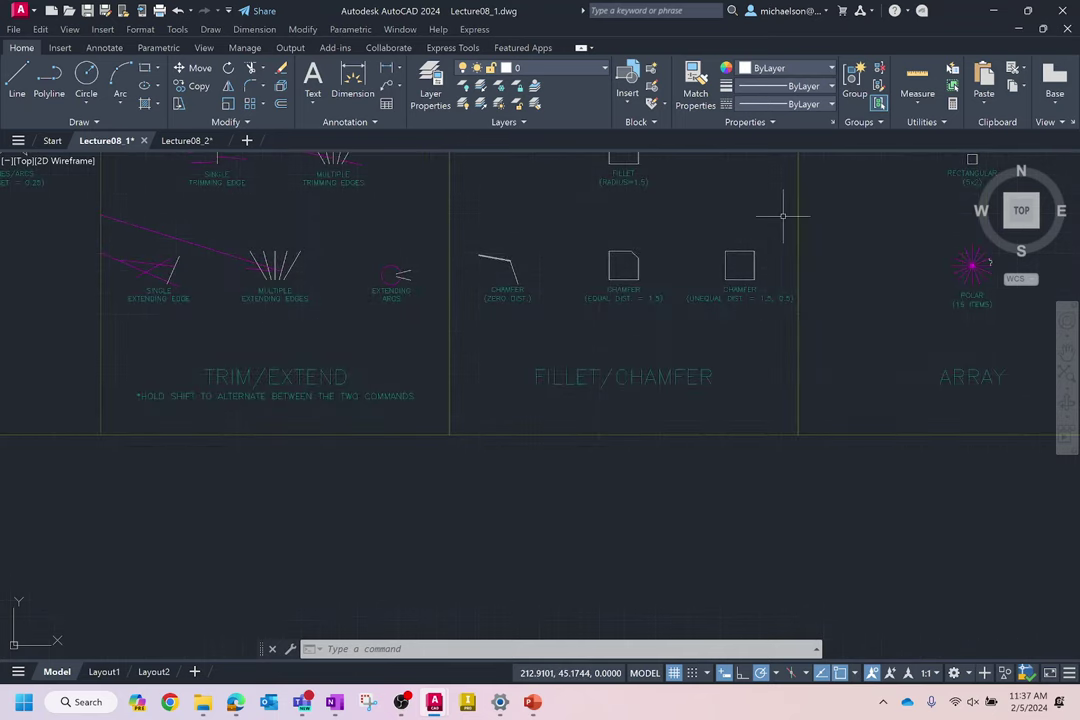
scroll(780, 226, "up", 4)
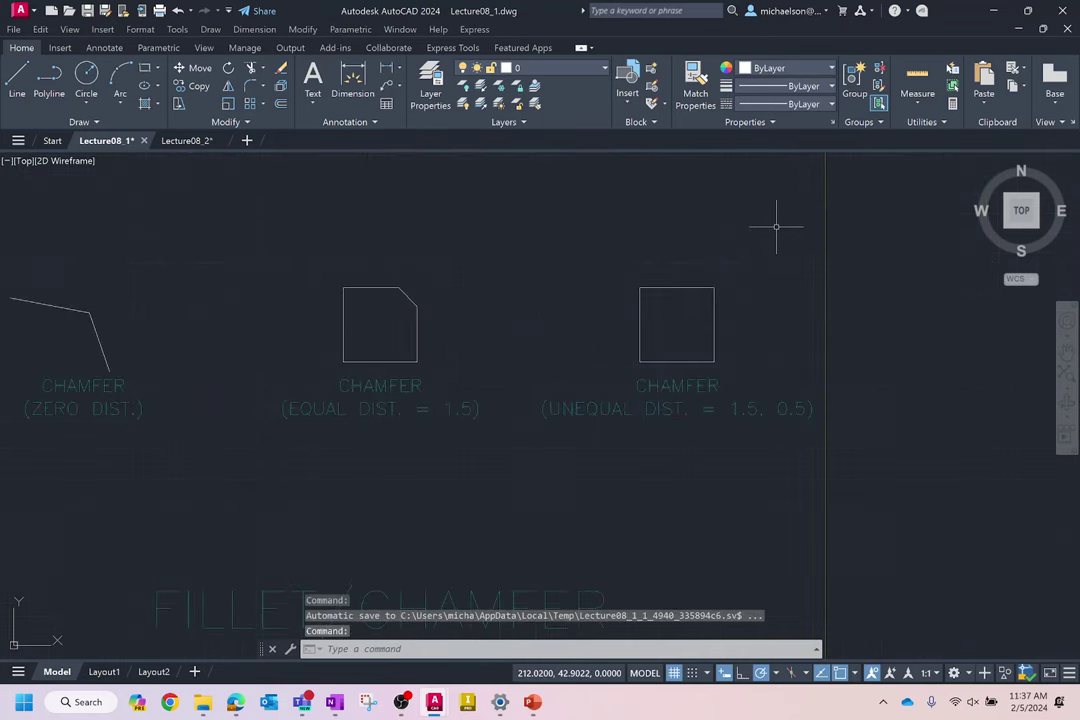
Start CHAMFER and set the chamfer distances to 1.5 and 0.5.
type("chamfer")
key("Return")
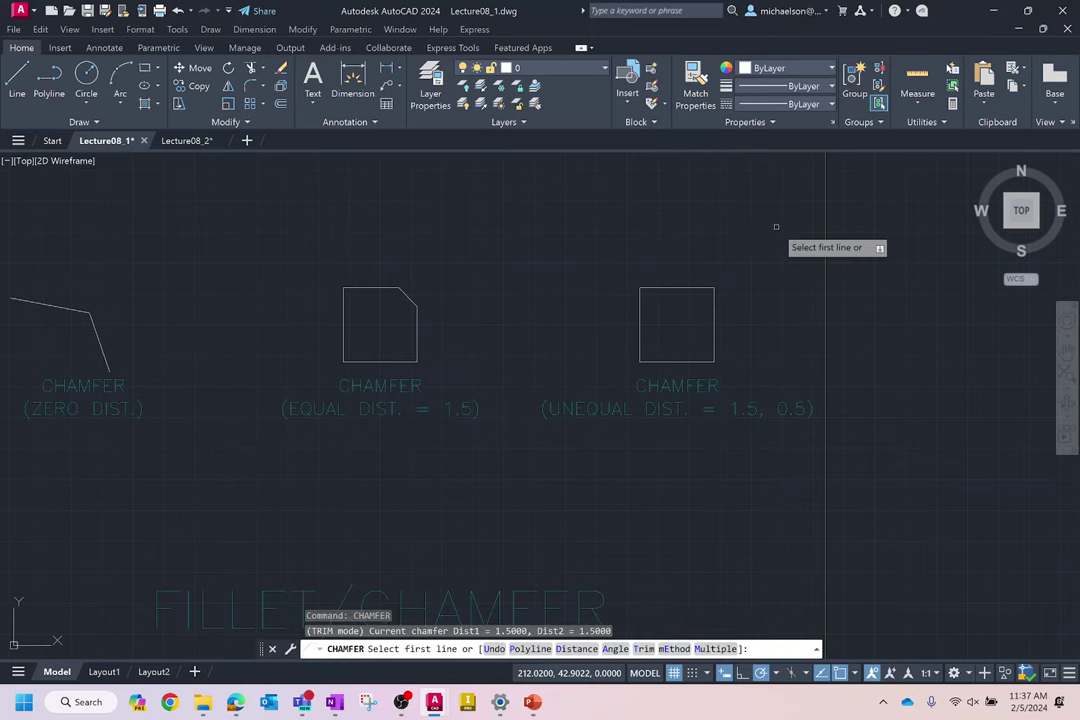
type("d")
key("Return")
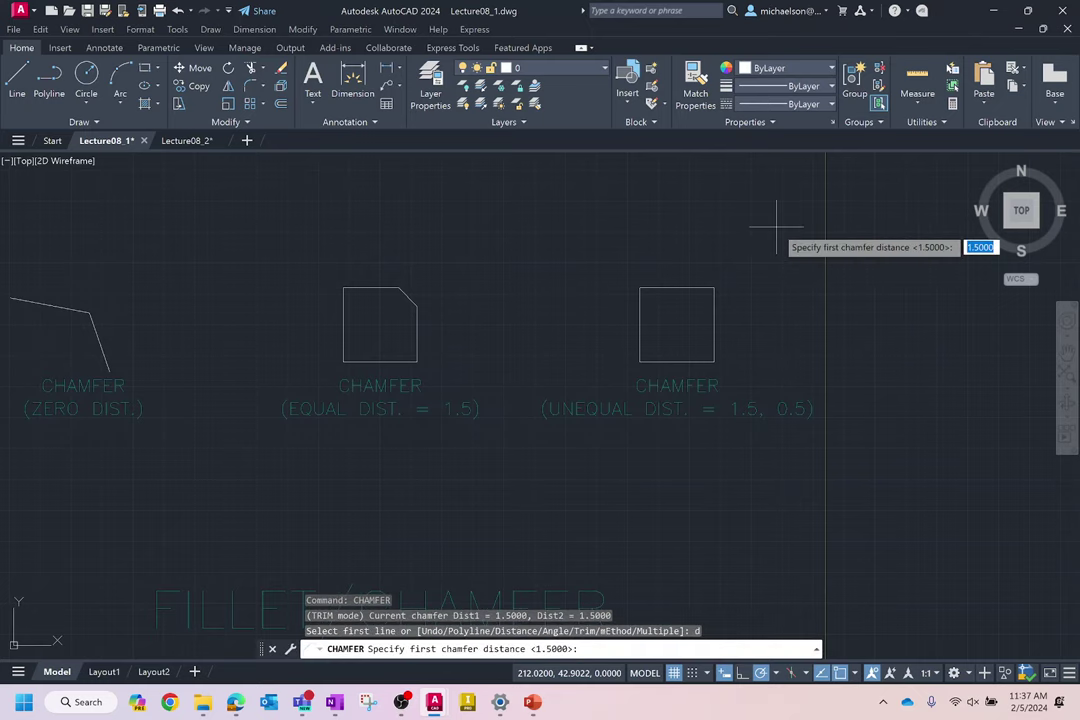
type("1.5")
key("Return")
type("0")
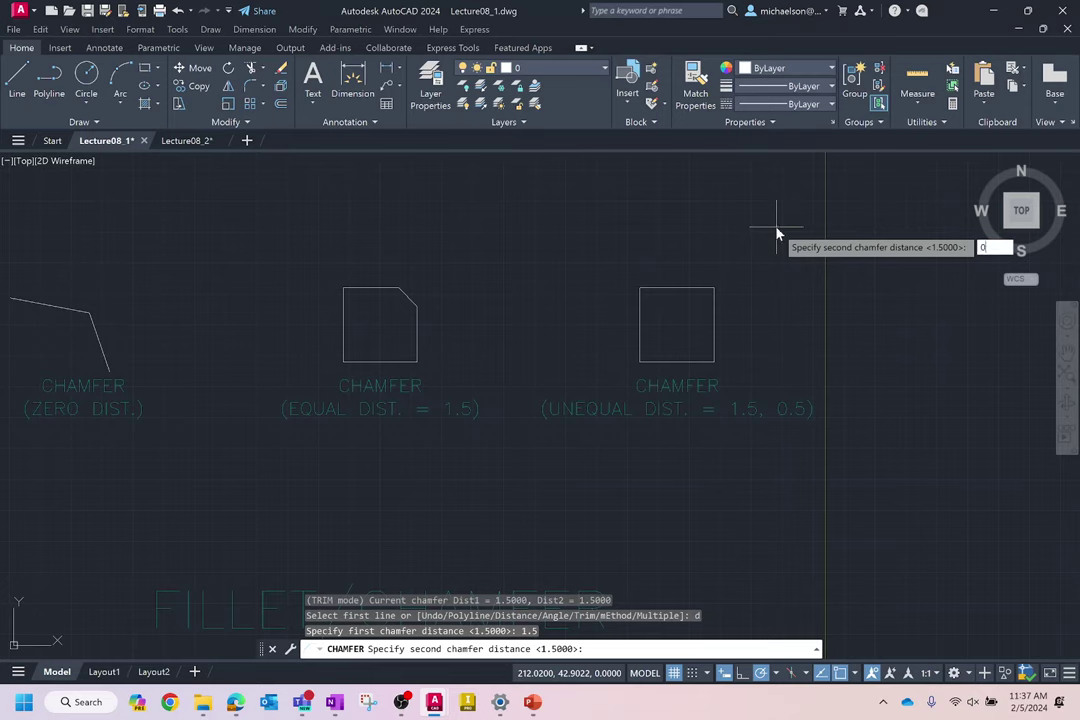
type(".5")
key("Return")
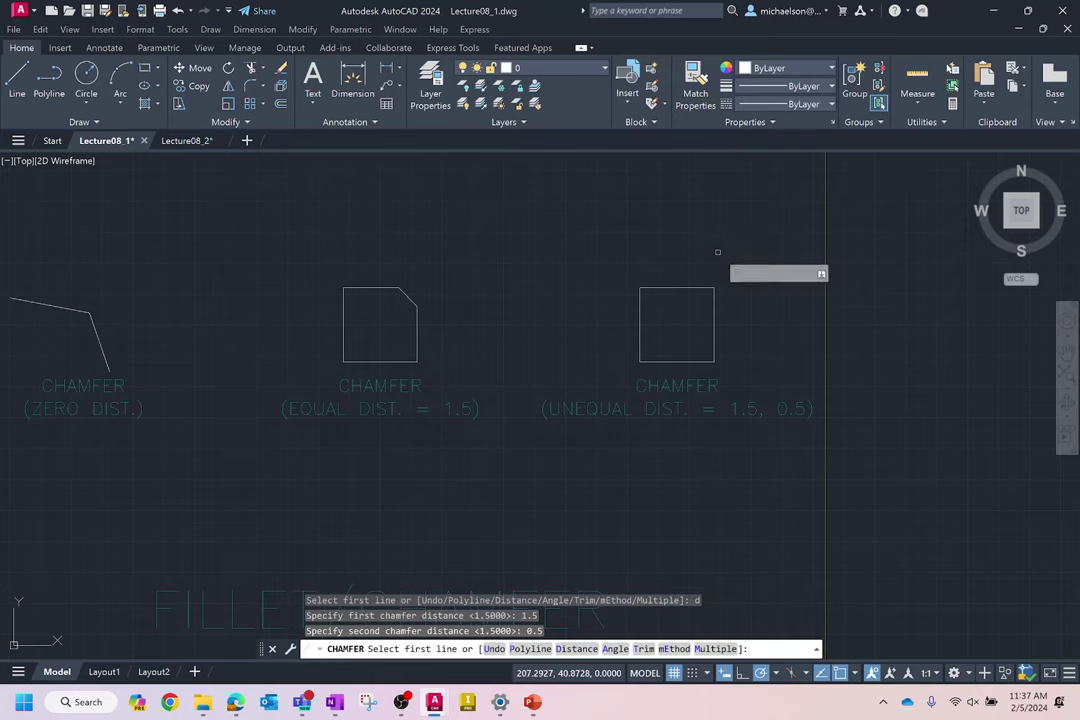
Bevel the UNEQUAL DIST. square's top-right corner using its top and right edges.
left_click(695, 287)
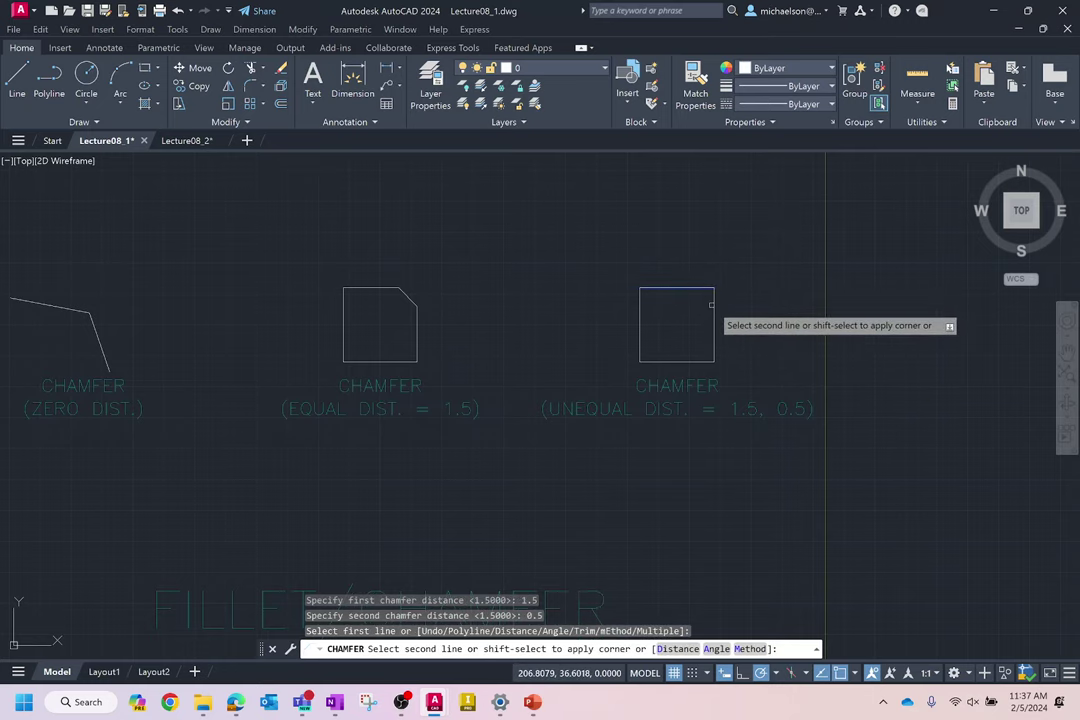
left_click(714, 307)
scroll(710, 297, "up", 3)
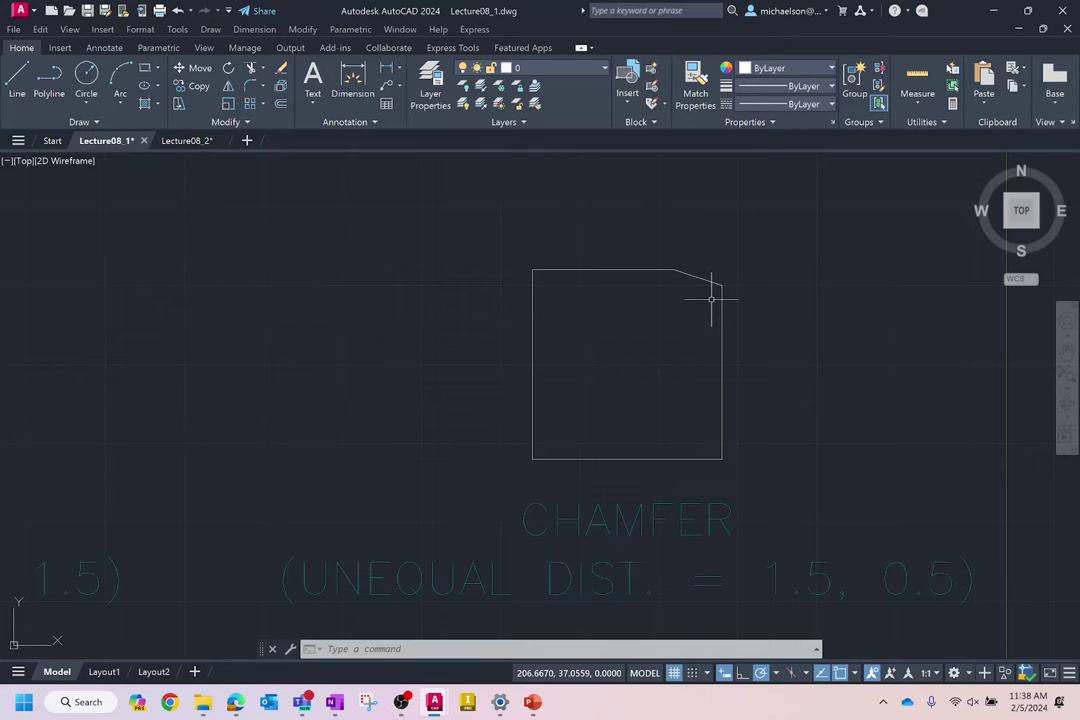
scroll(490, 312, "down", 4)
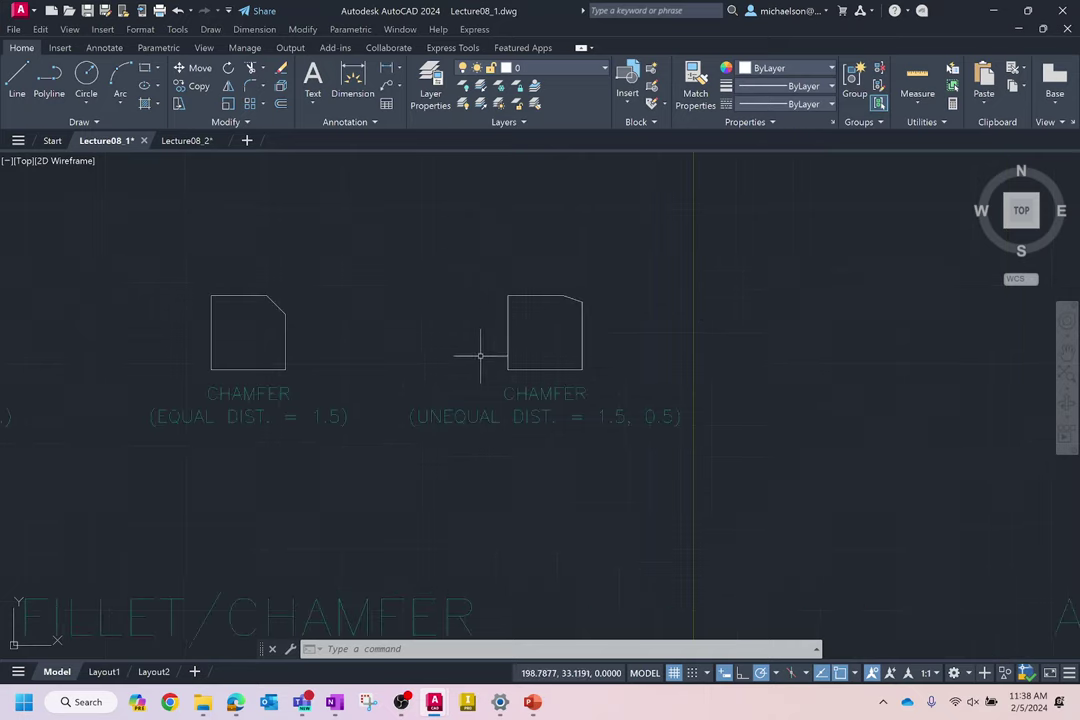
scroll(478, 354, "down", 4)
scroll(760, 270, "up", 3)
scroll(812, 263, "up", 2)
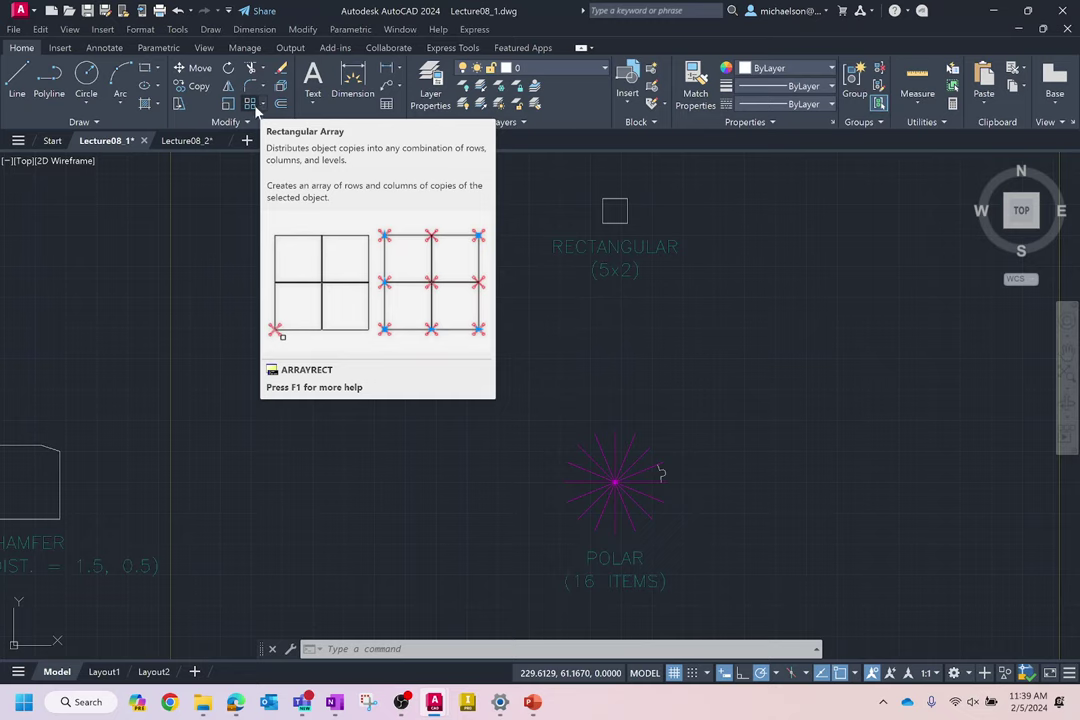
Start ARRAYRECT and select the small square as the object to array.
type("arrayrect")
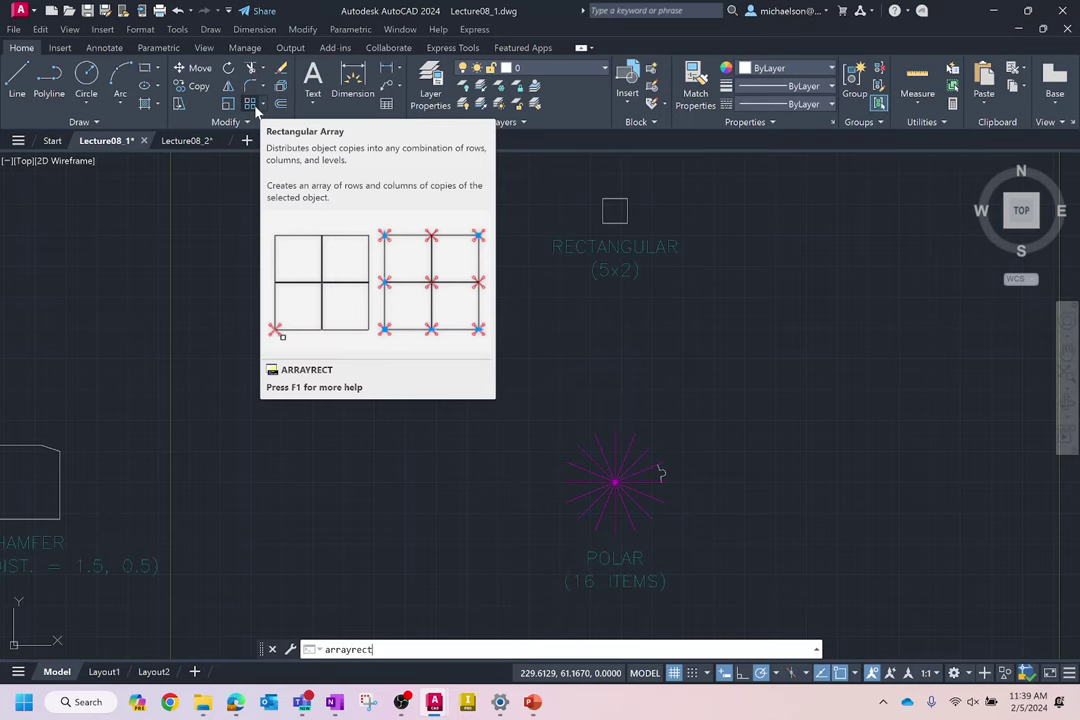
key("Return")
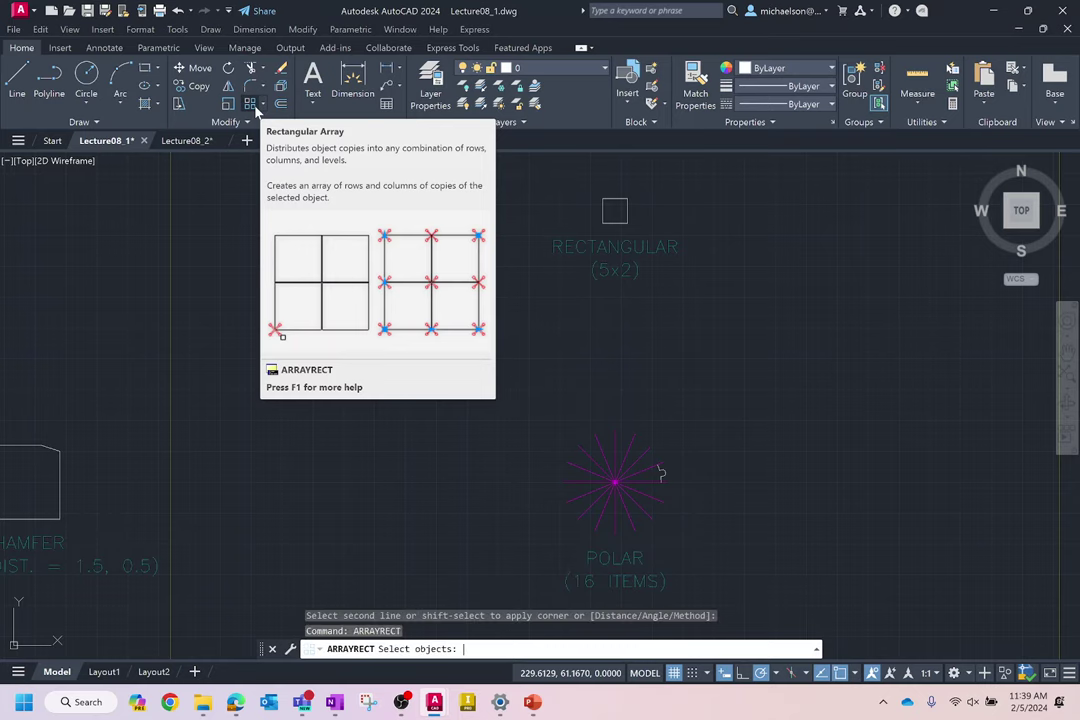
scroll(519, 527, "down", 4)
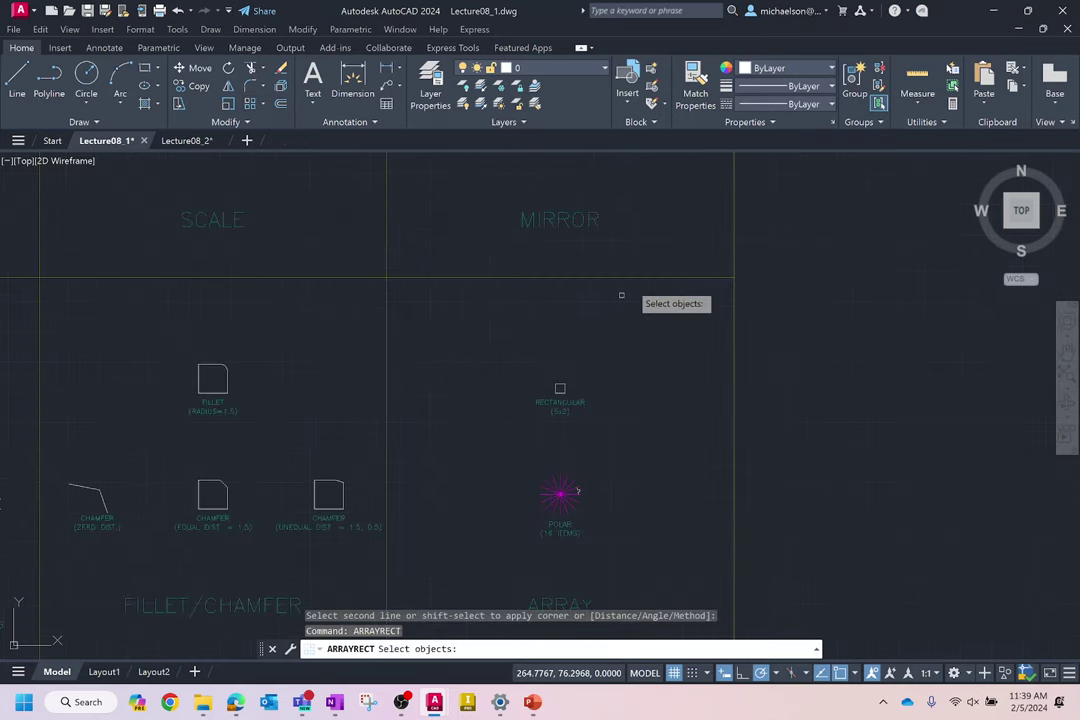
scroll(555, 440, "up", 6)
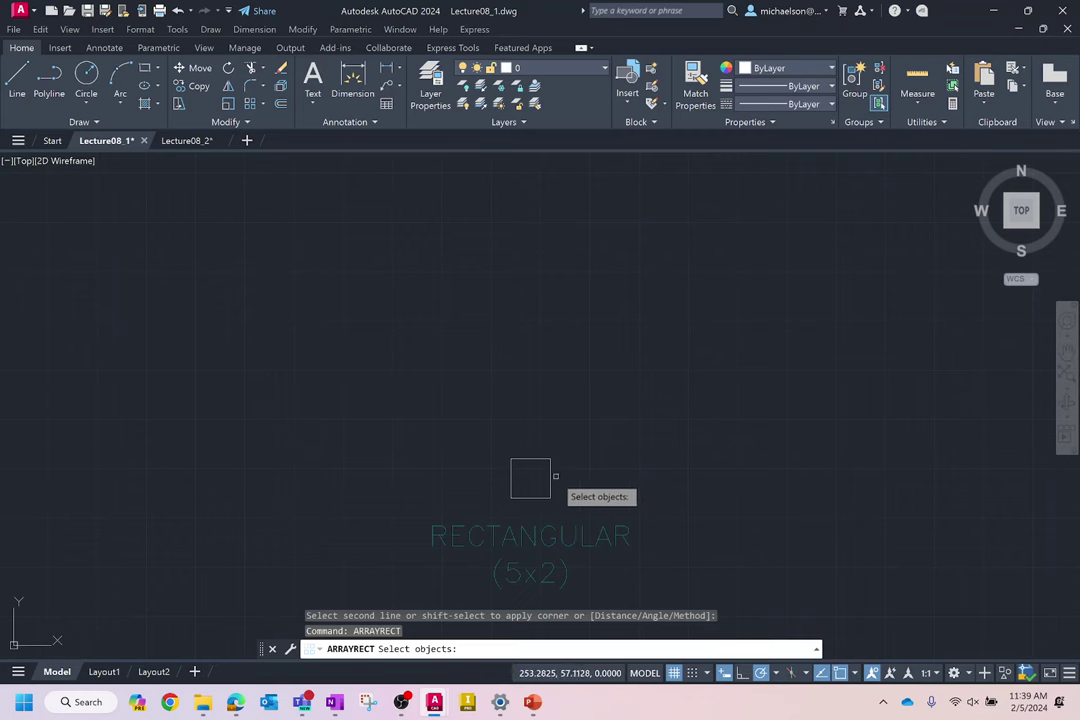
left_click(550, 474)
key("Return")
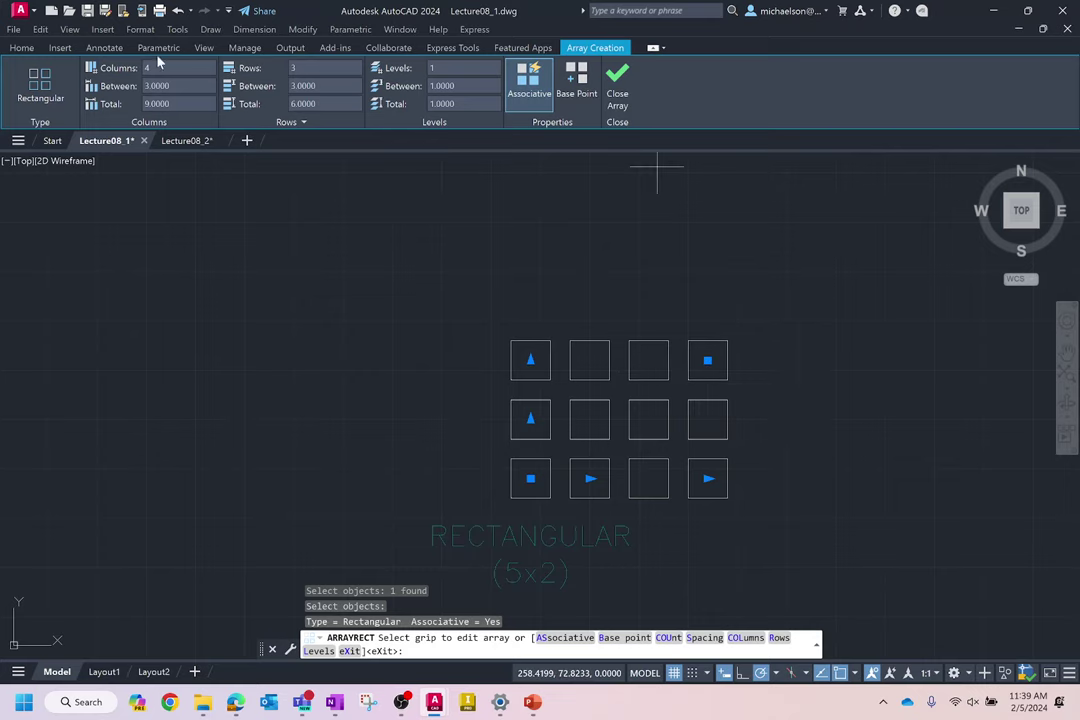
Set the array to 5 columns and 2 rows, spaced 6 across and 4 vertically, then close it.
left_click(206, 67)
type("5")
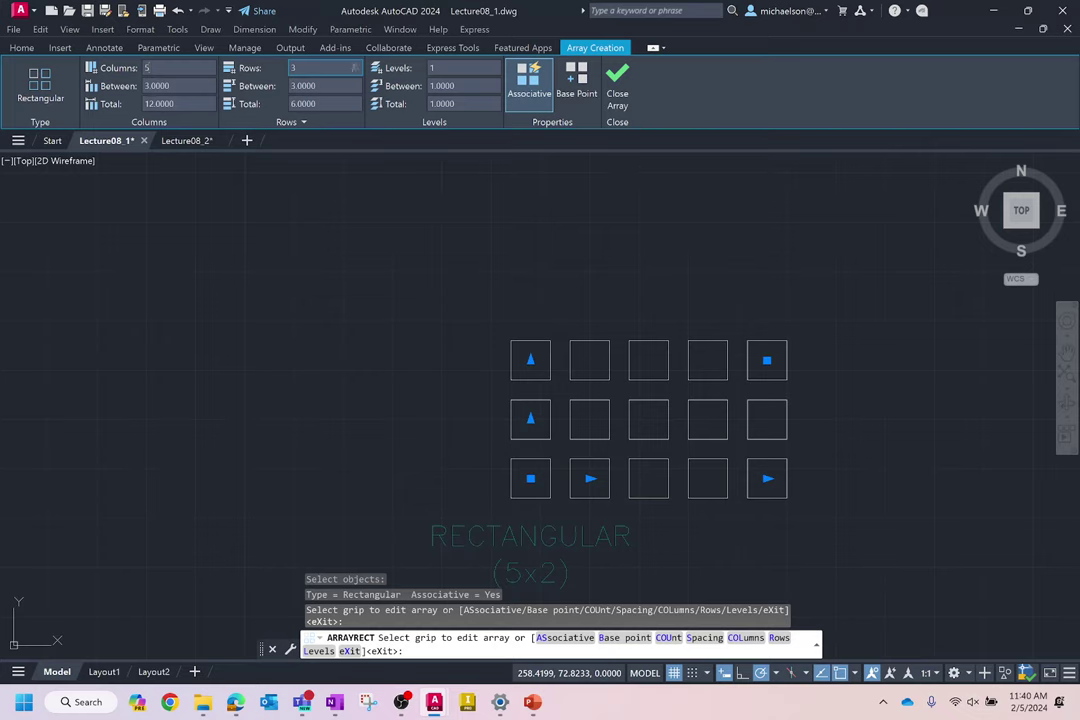
type("2")
key("Return")
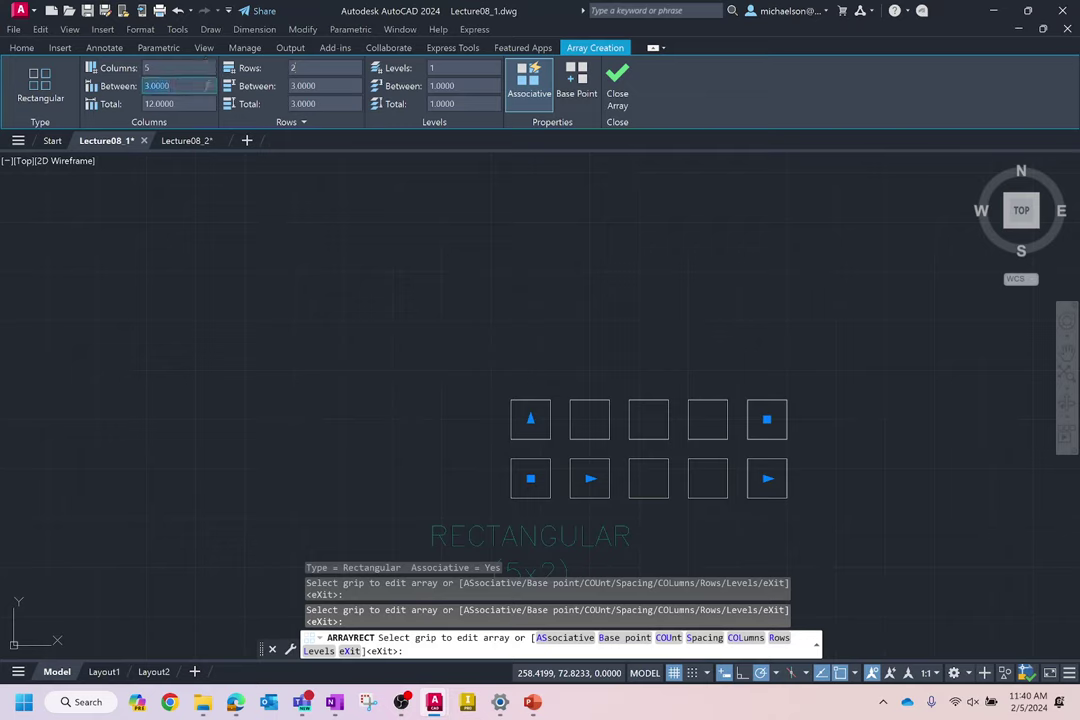
type("6")
key("Tab")
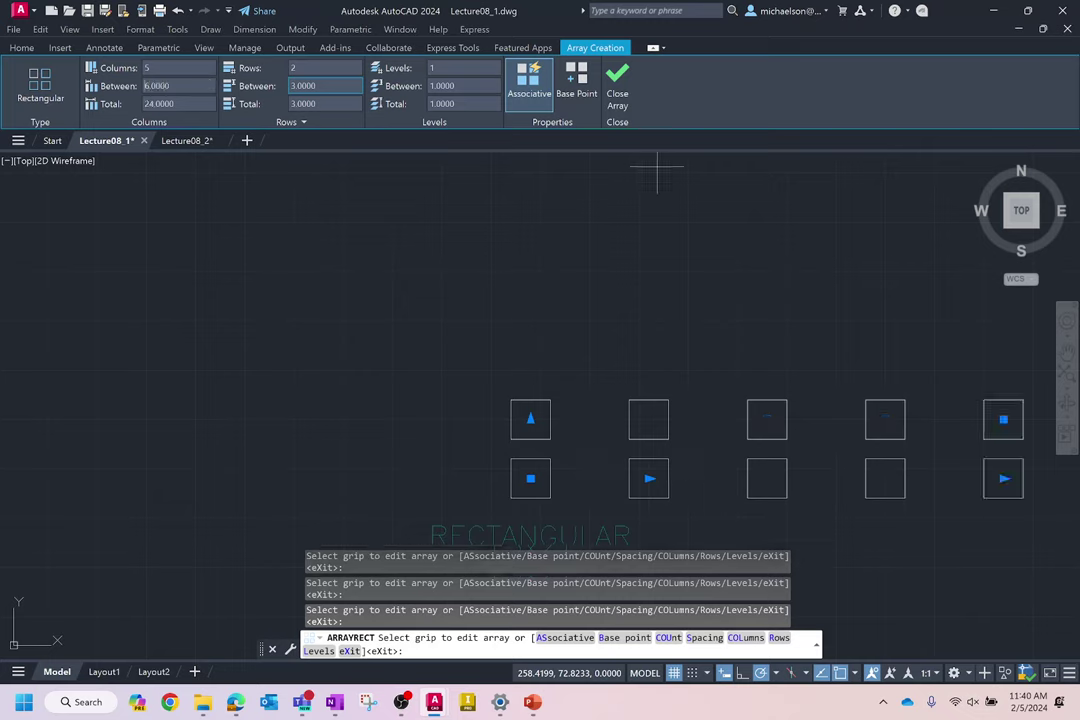
left_click(320, 86)
type("4")
key("Return")
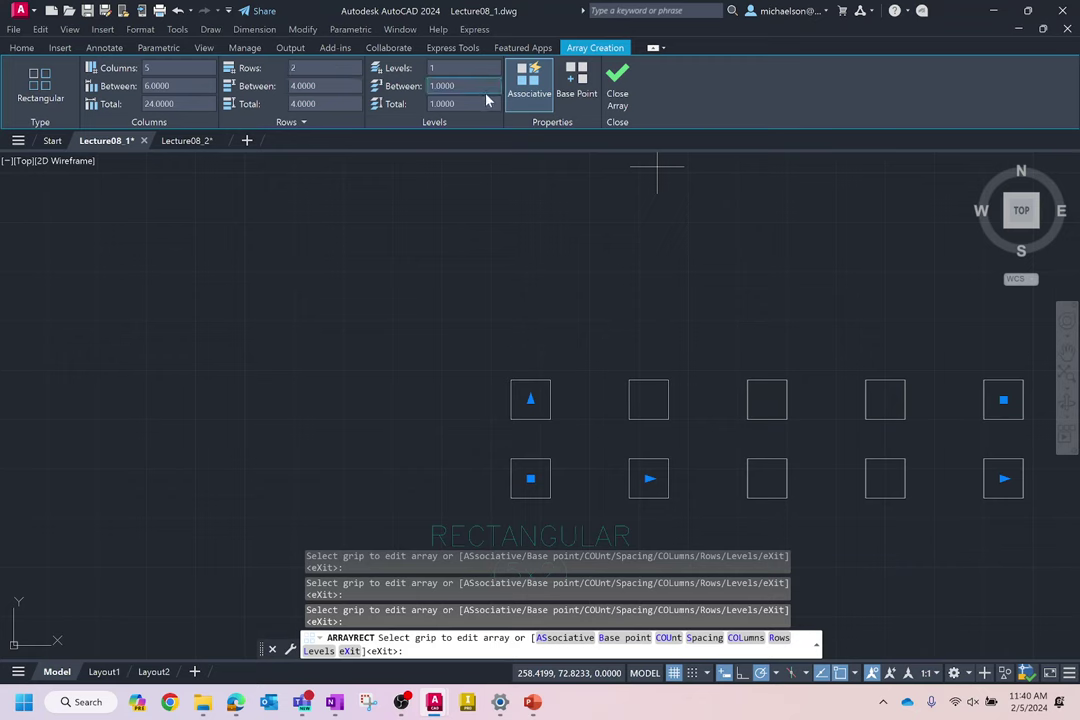
left_click(614, 100)
Window-select the finished ten-square array to check it, then clear the selection.
scroll(388, 235, "down", 2)
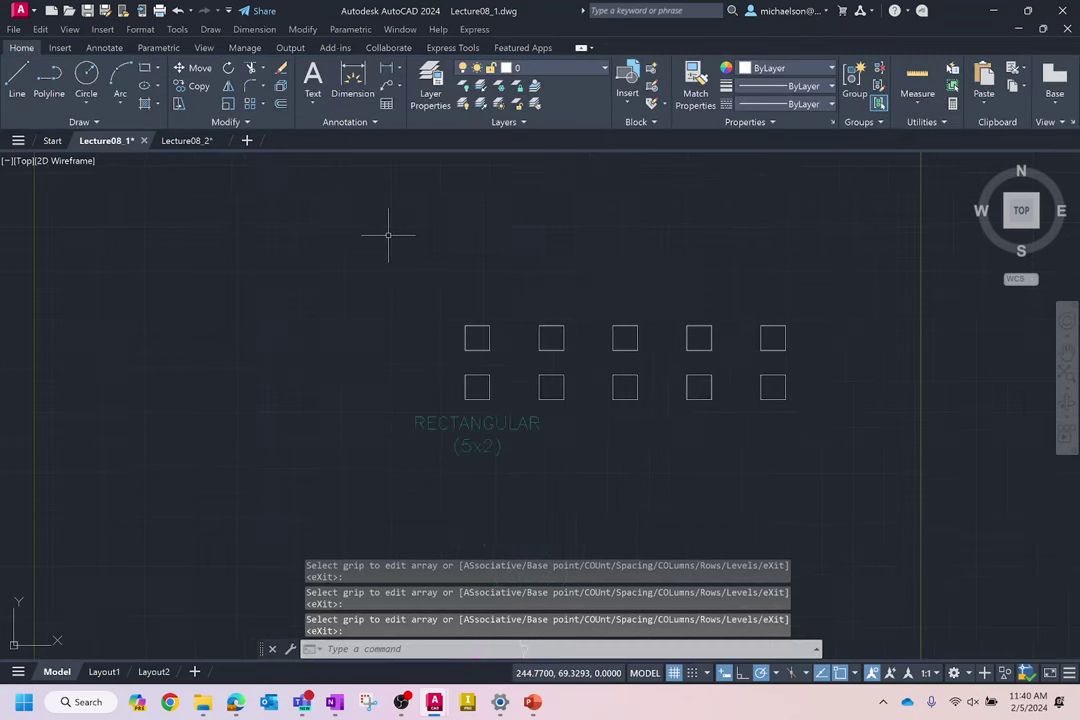
left_click(772, 340)
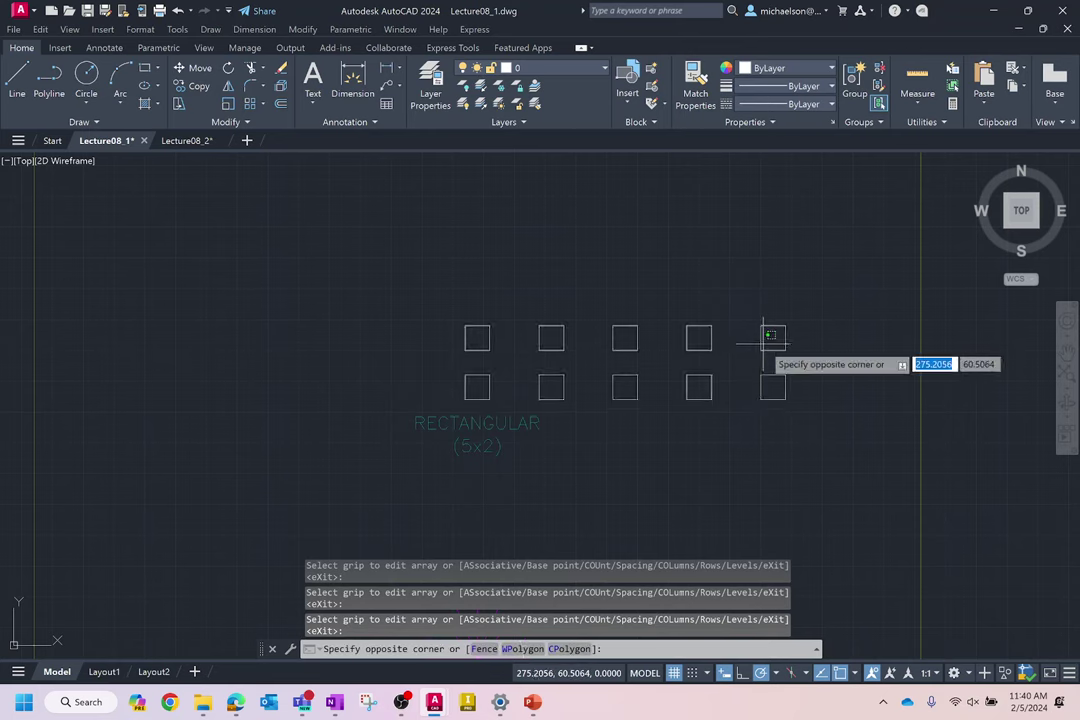
left_click(740, 340)
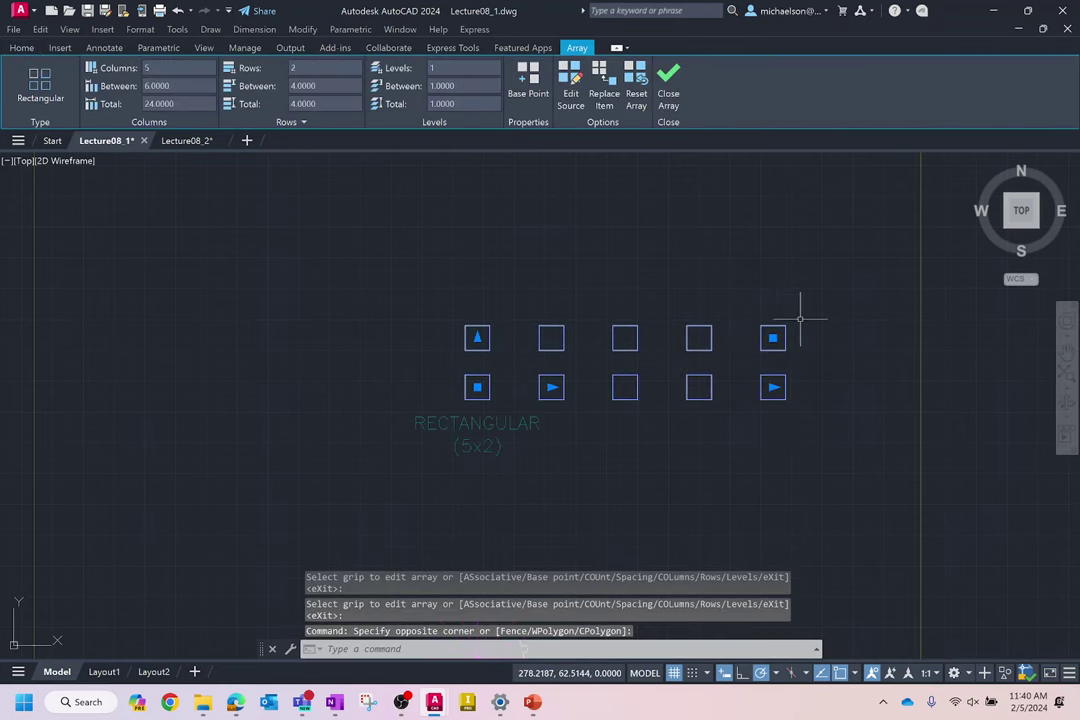
key("Escape")
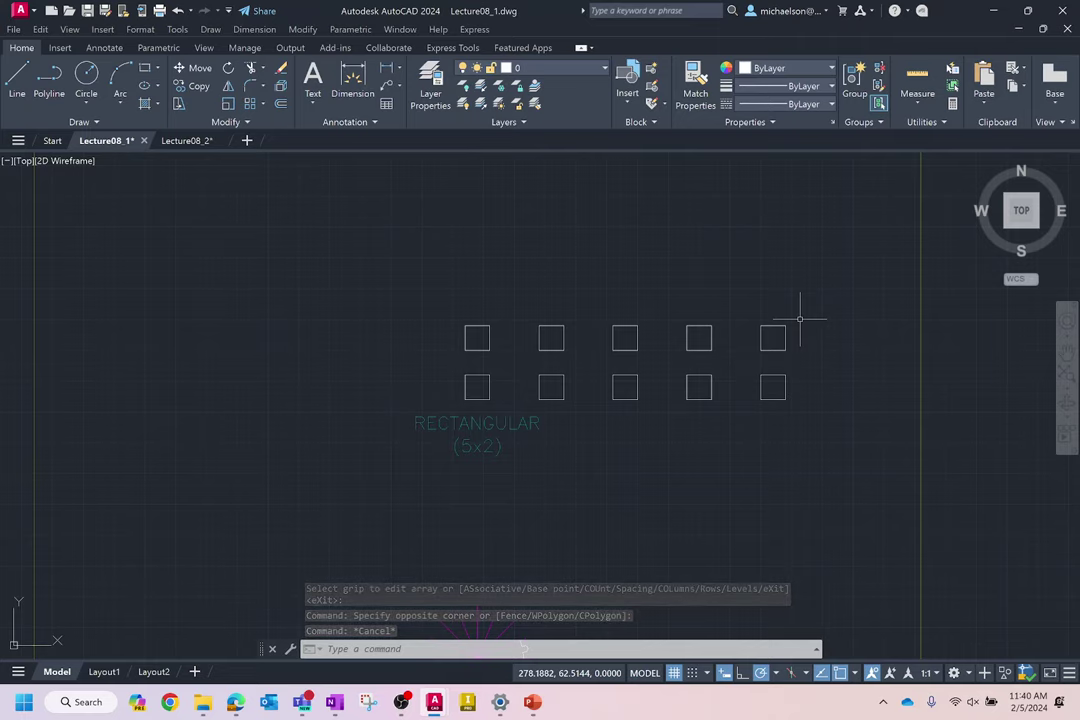
Stay in Lecture08_1 and start a Polar Array from the Modify panel's Array dropdown.
scroll(505, 300, "down", 8)
scroll(535, 415, "up", 10)
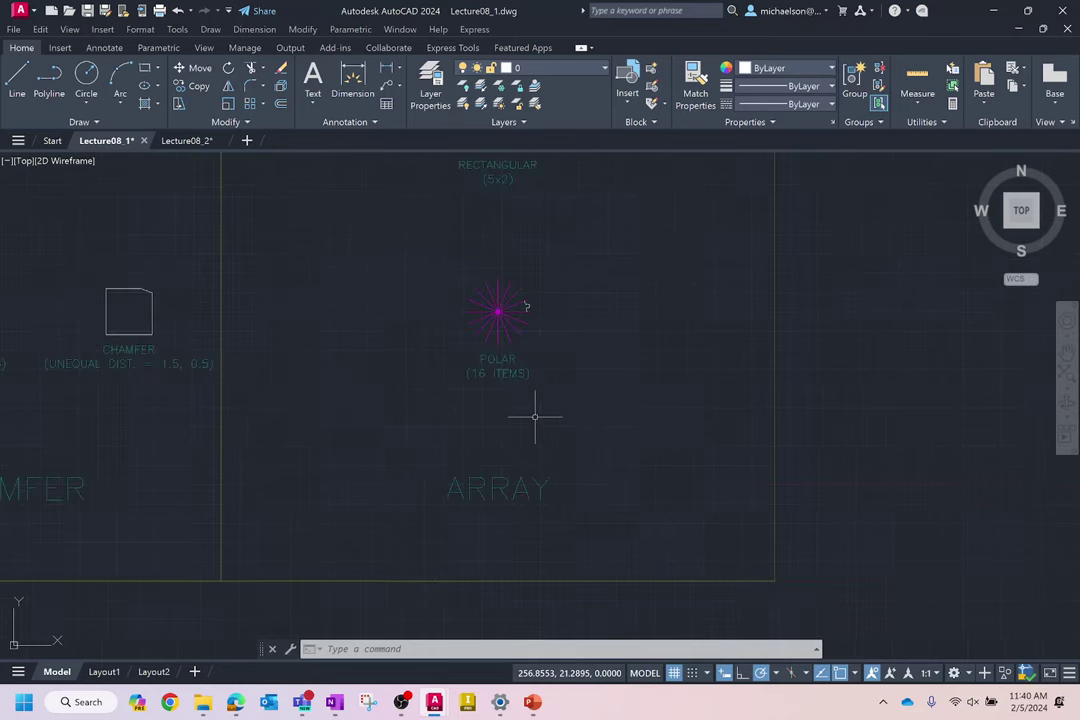
scroll(451, 245, "up", 2)
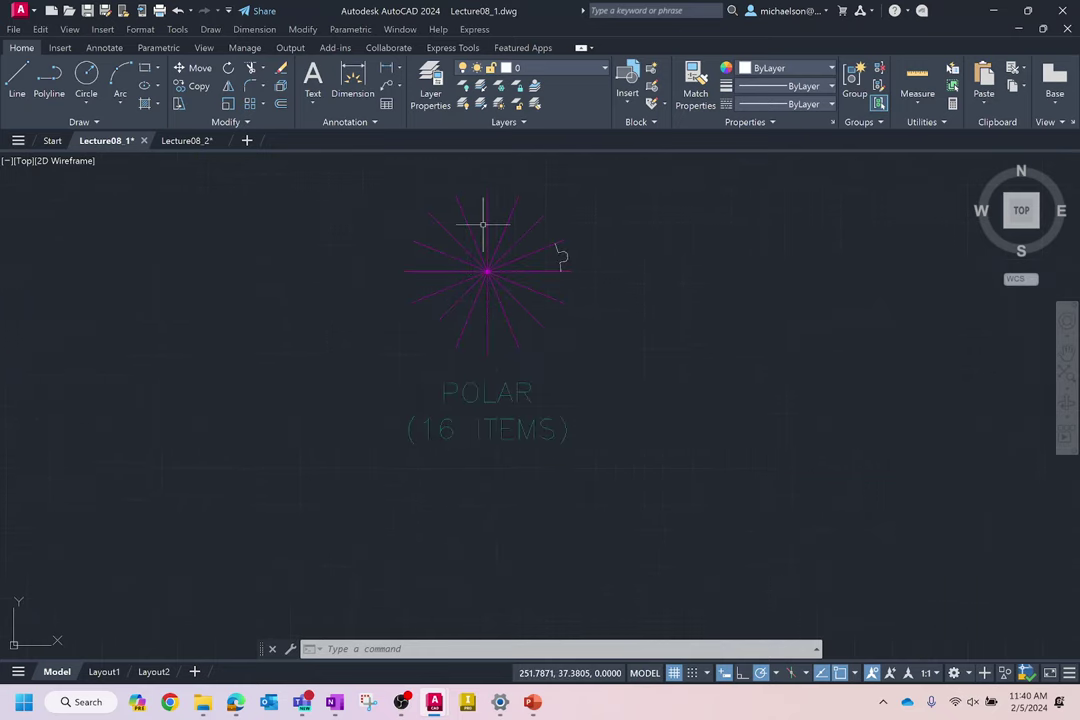
left_click(186, 141)
left_click(112, 141)
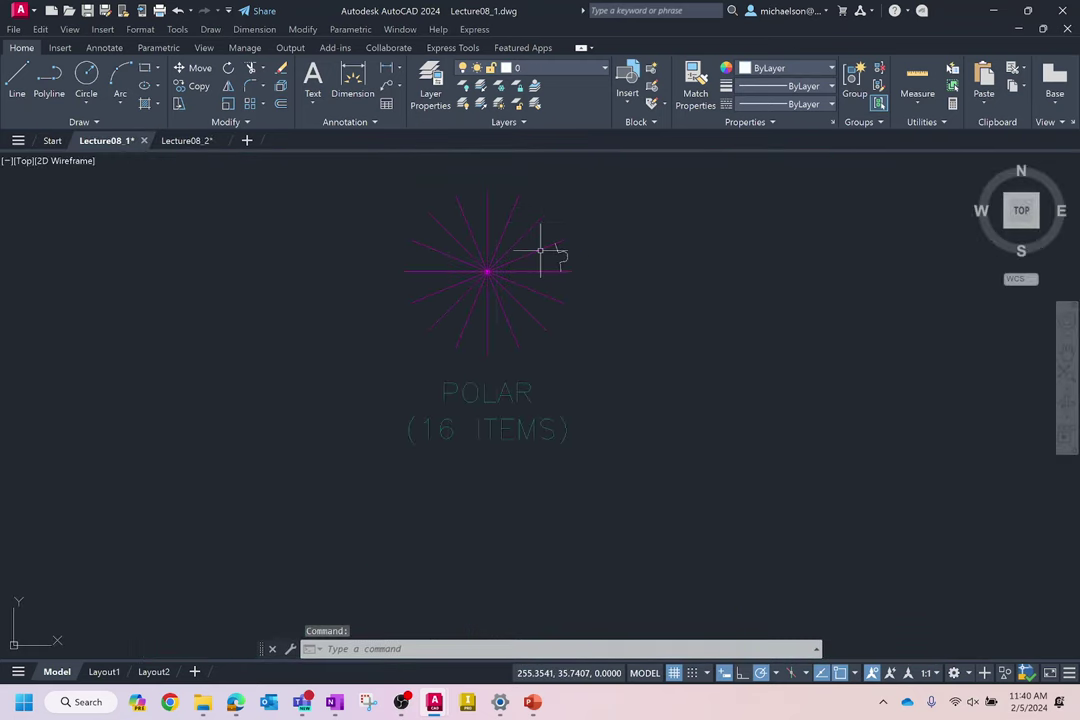
left_click(263, 104)
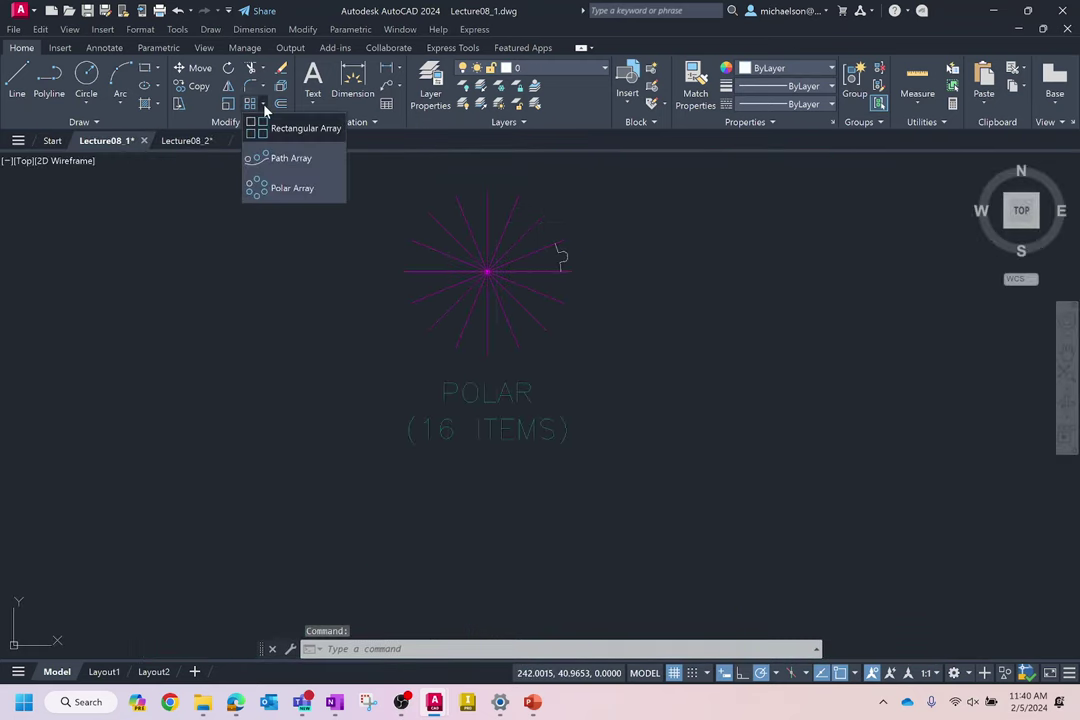
left_click(270, 187)
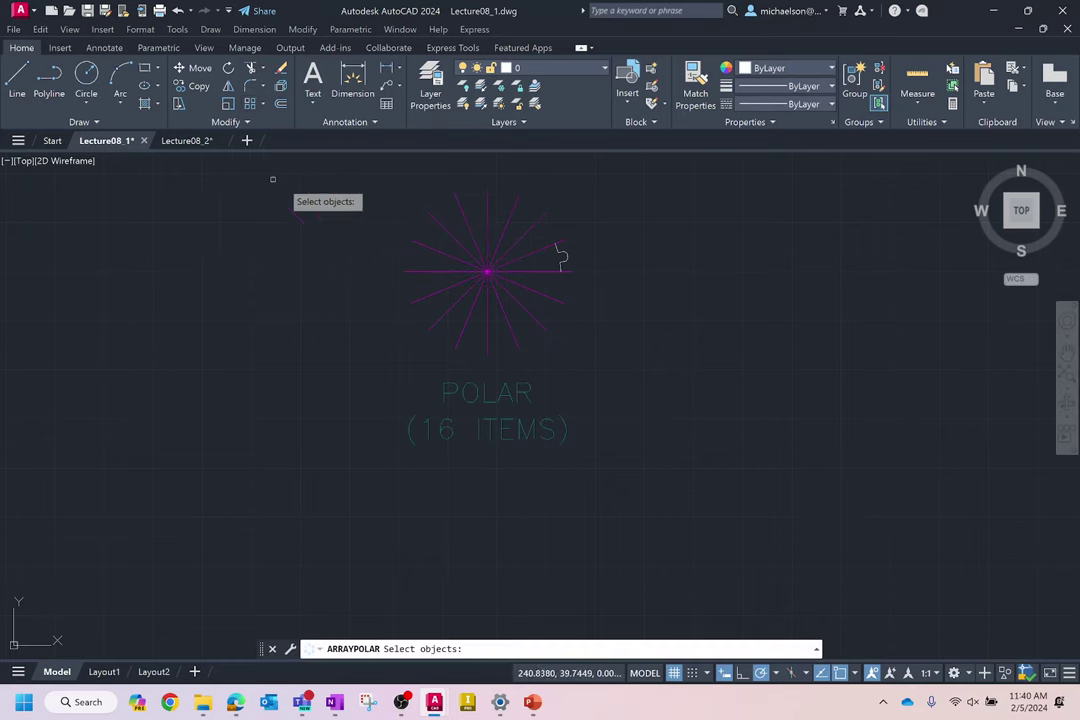
scroll(561, 231, "up", 4)
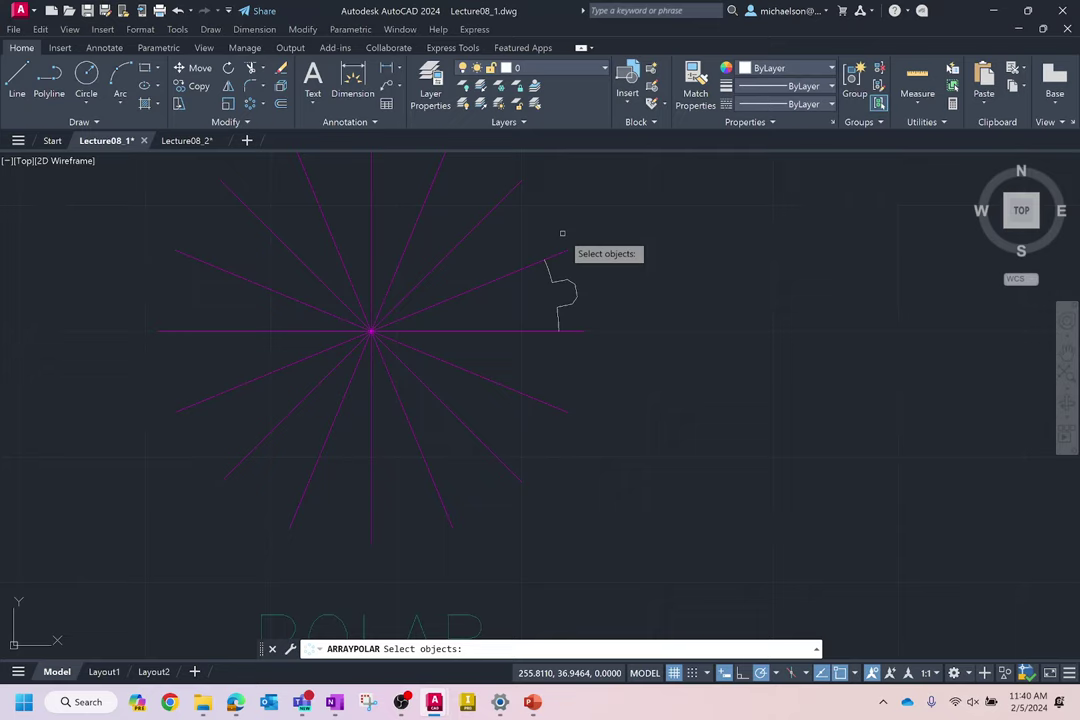
Array the window-selected notched outline 16 times around the radiating lines' hub.
left_click(492, 227)
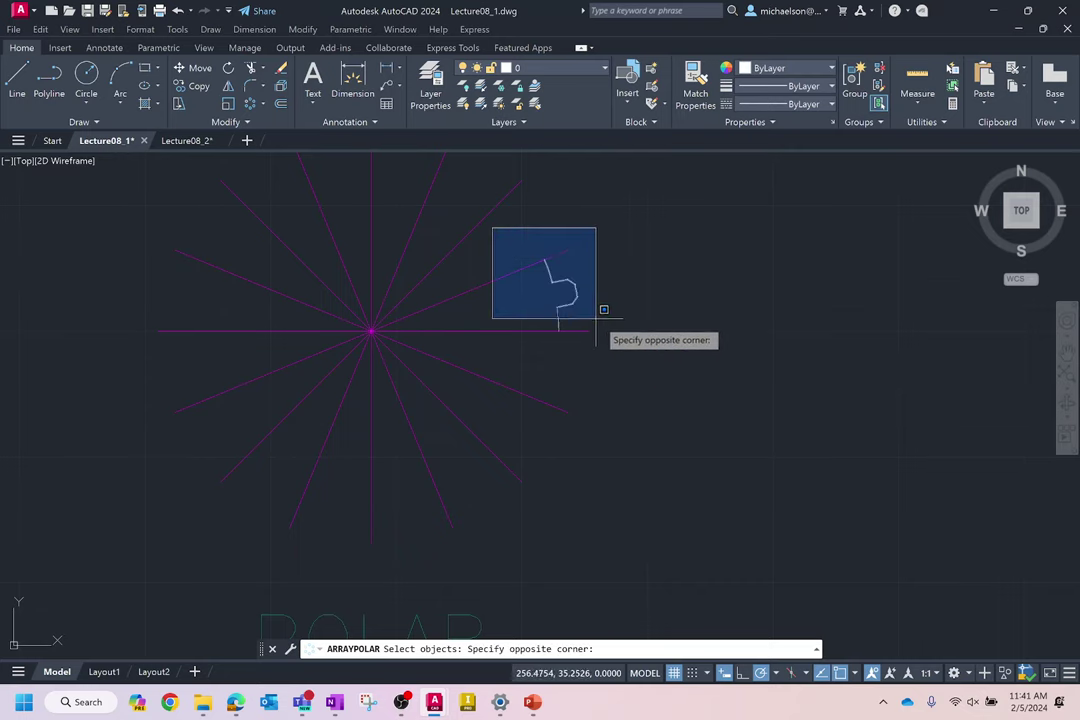
left_click(623, 350)
key("Return")
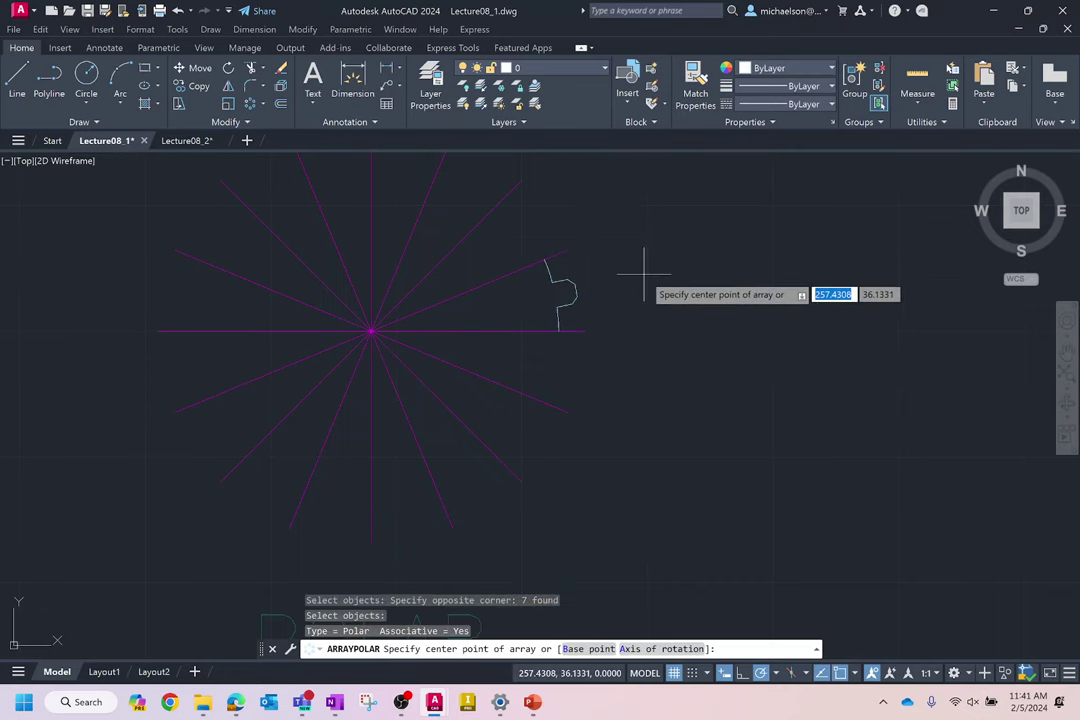
scroll(644, 272, "down", 4)
scroll(644, 272, "up", 2)
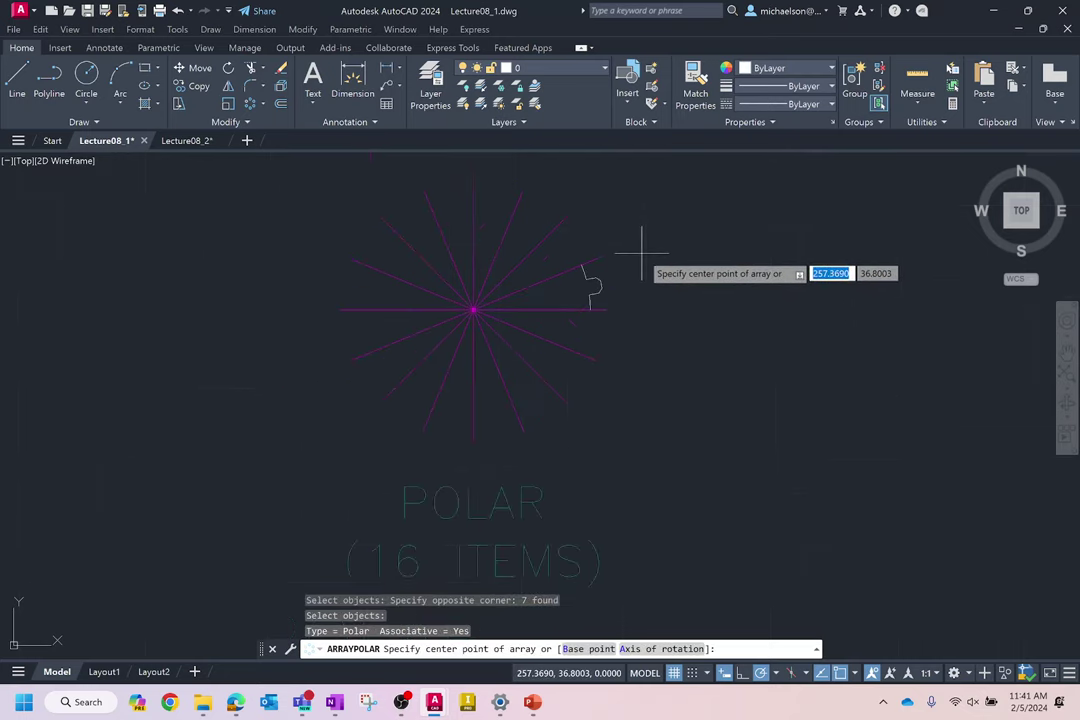
left_click(474, 310)
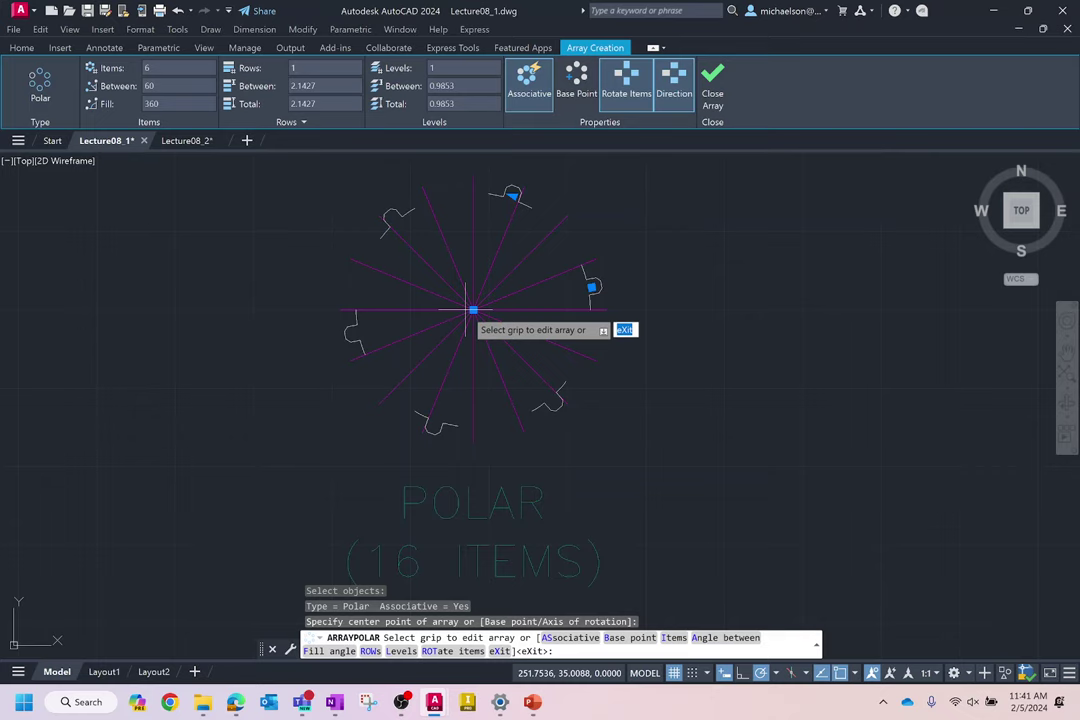
left_click(190, 67)
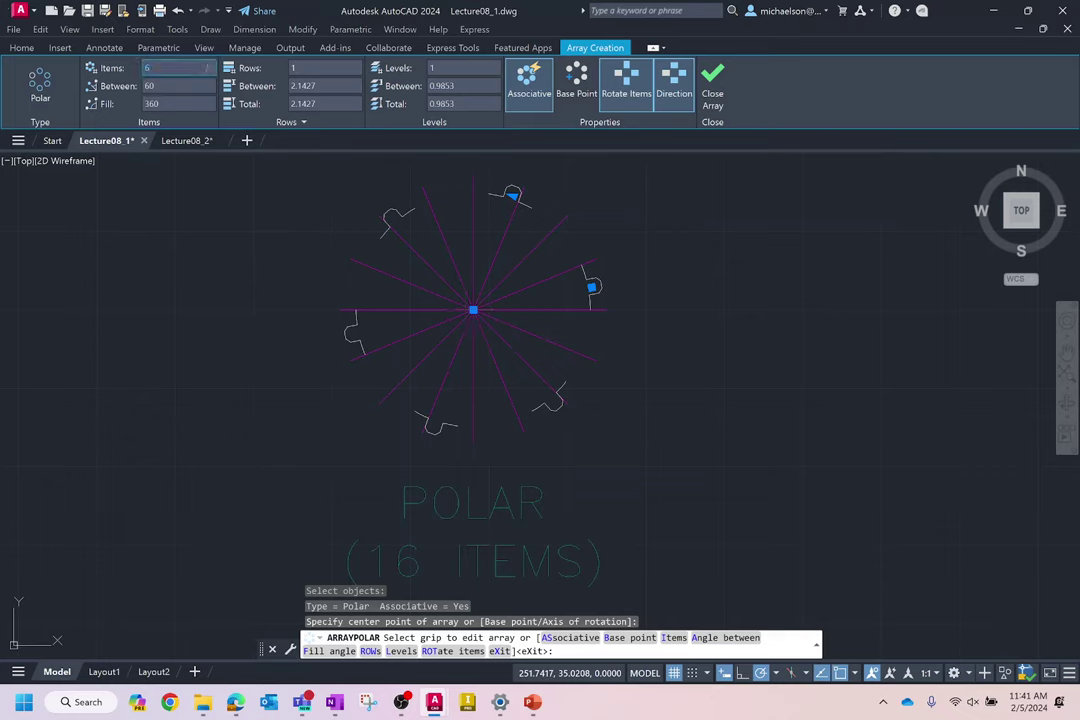
type("16")
key("Return")
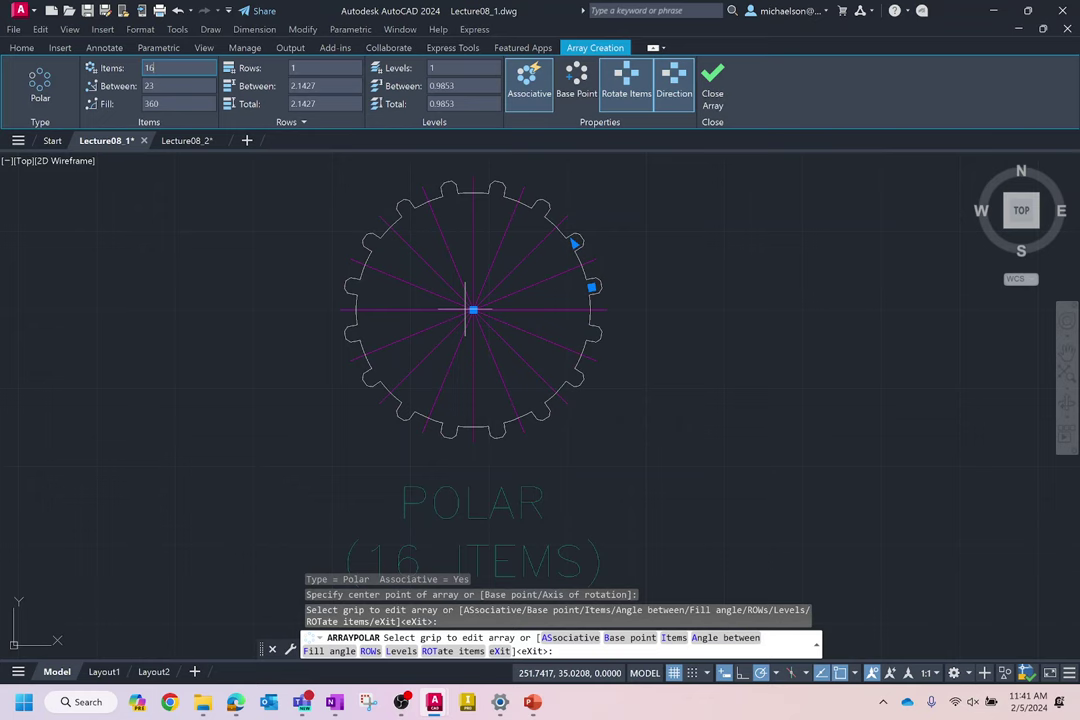
left_click(712, 75)
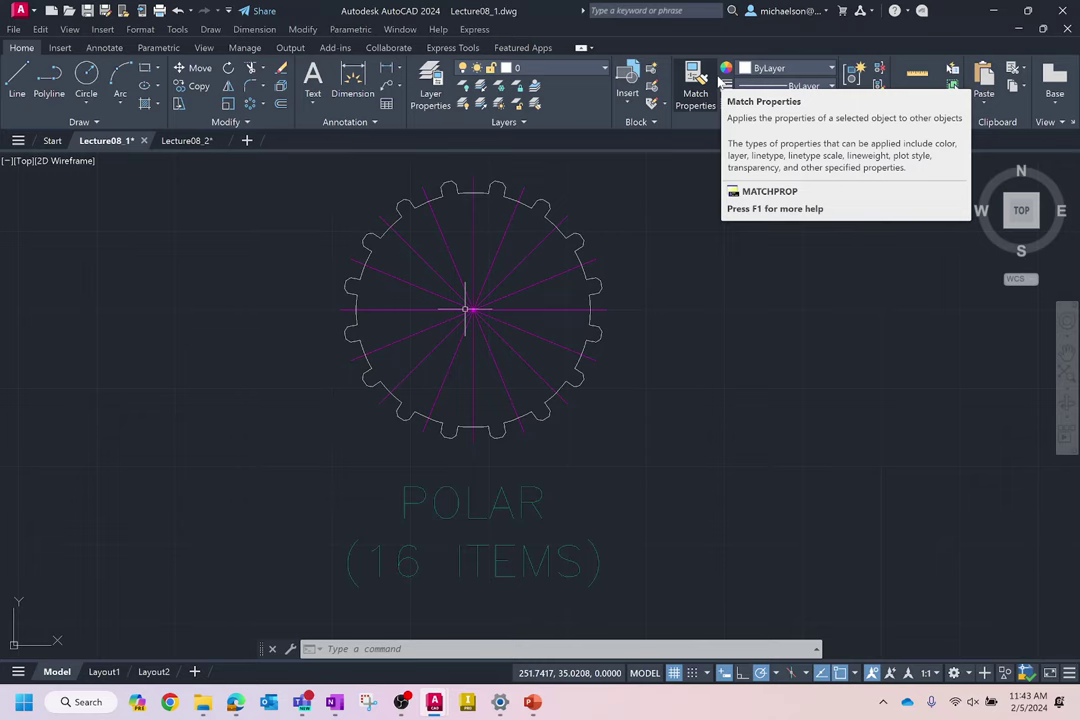
Make the Lecture08_2 drawing with the three orthographic views active.
left_click(187, 140)
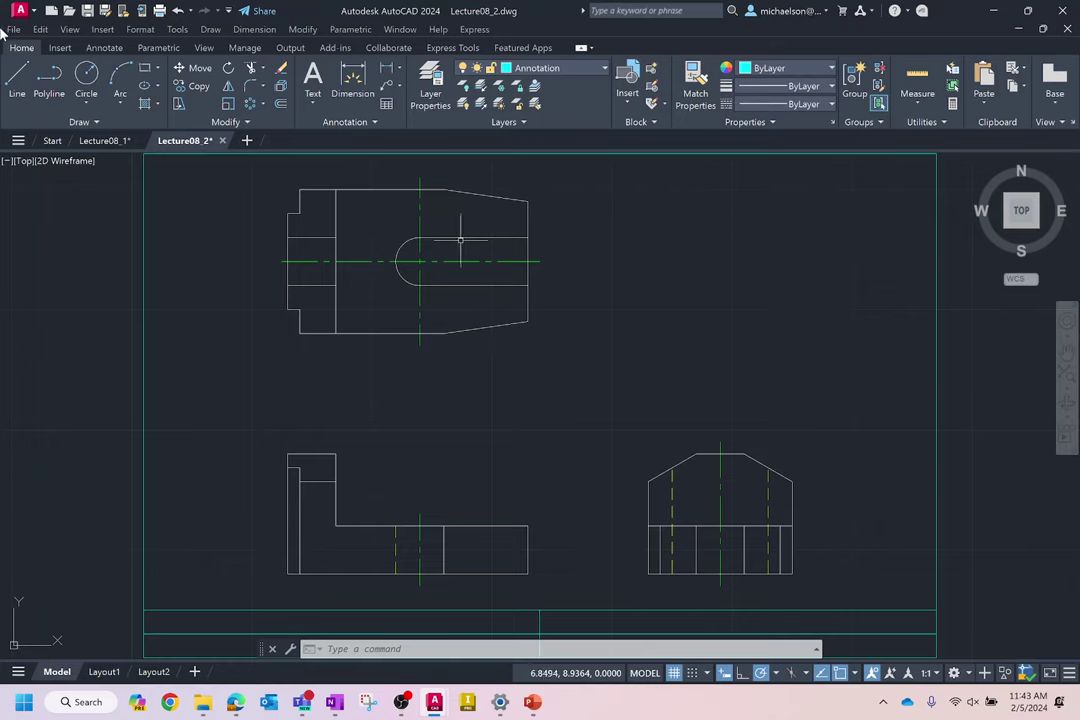
Show the Annotate tools and open Text Style to check Standard uses romans.shx.
left_click(104, 47)
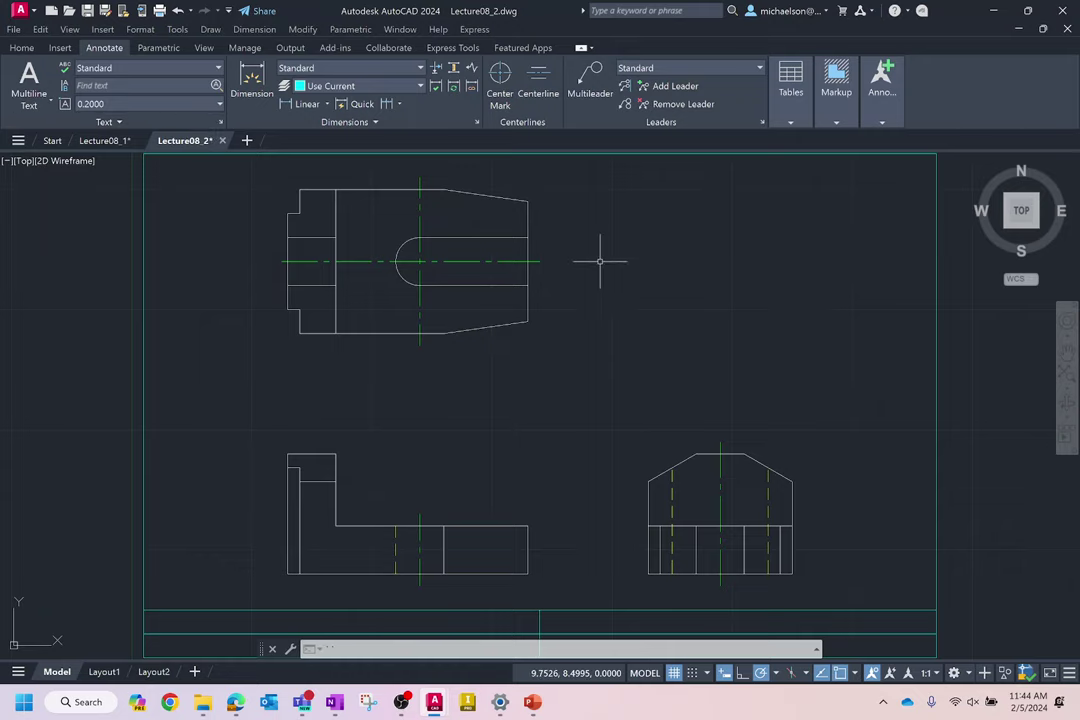
key("Escape")
key("Escape")
key("Escape")
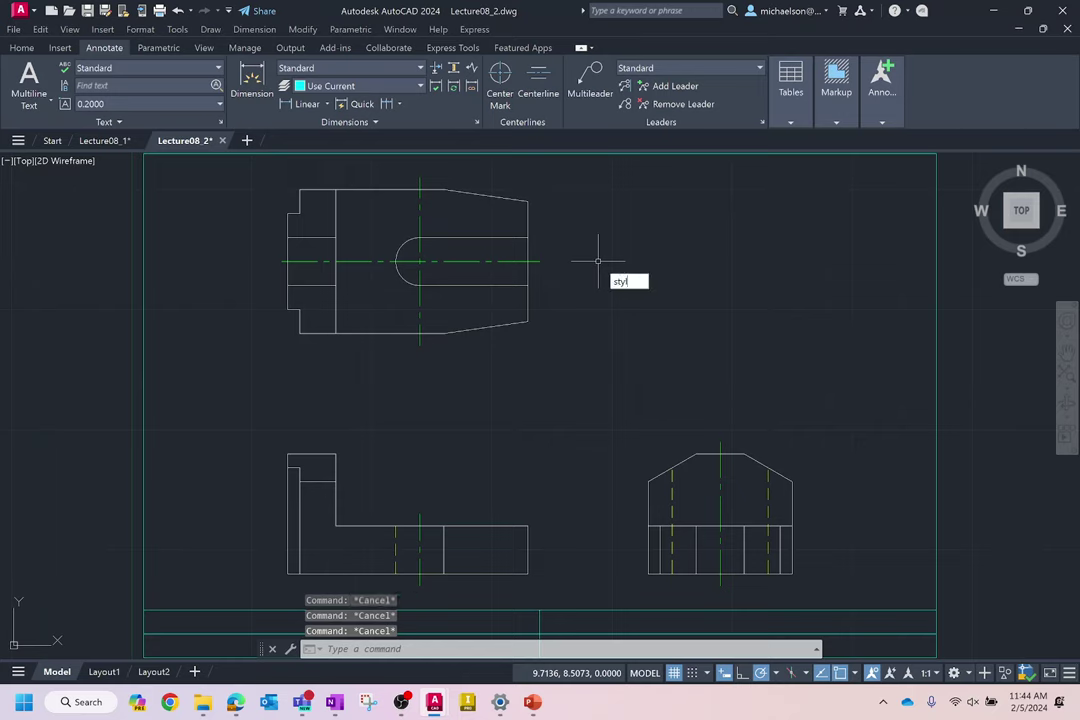
type("style")
key("Return")
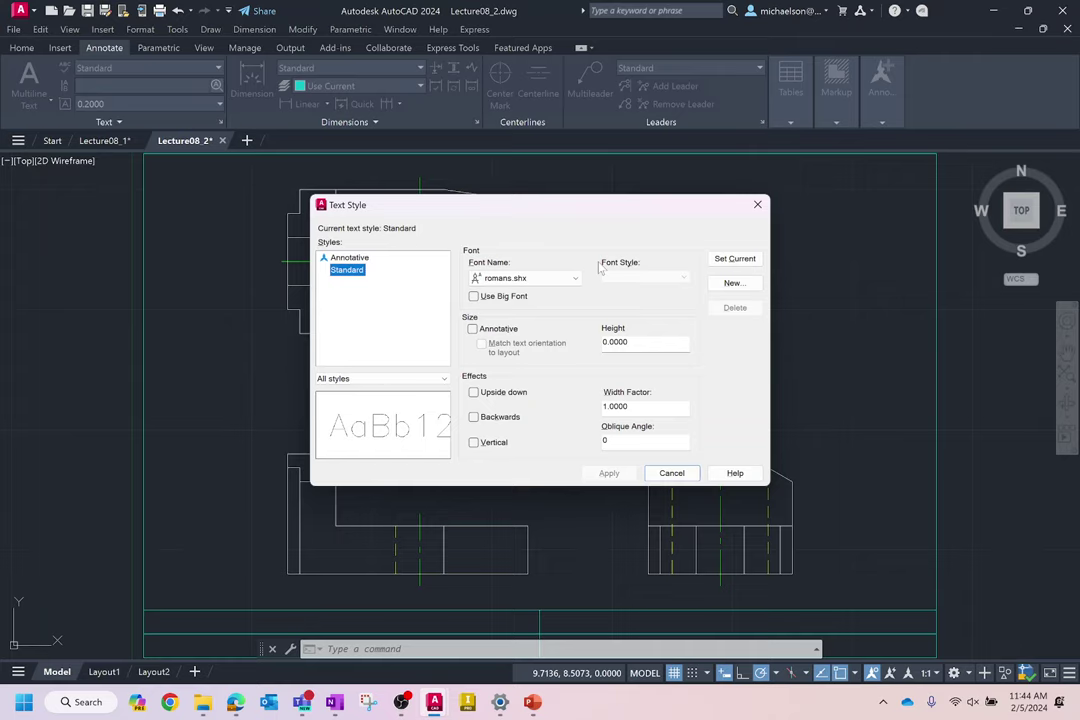
Close the Text Style dialog and start MTEXT from the Home tab.
key("Escape")
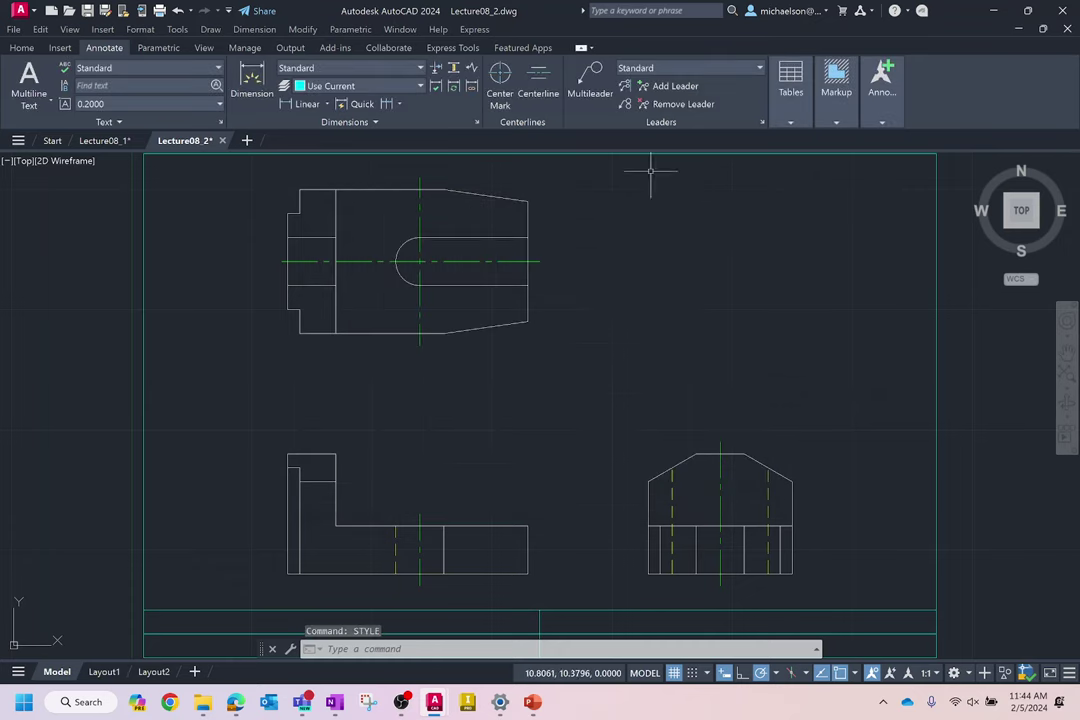
scroll(790, 224, "down", 2)
scroll(834, 282, "up", 3)
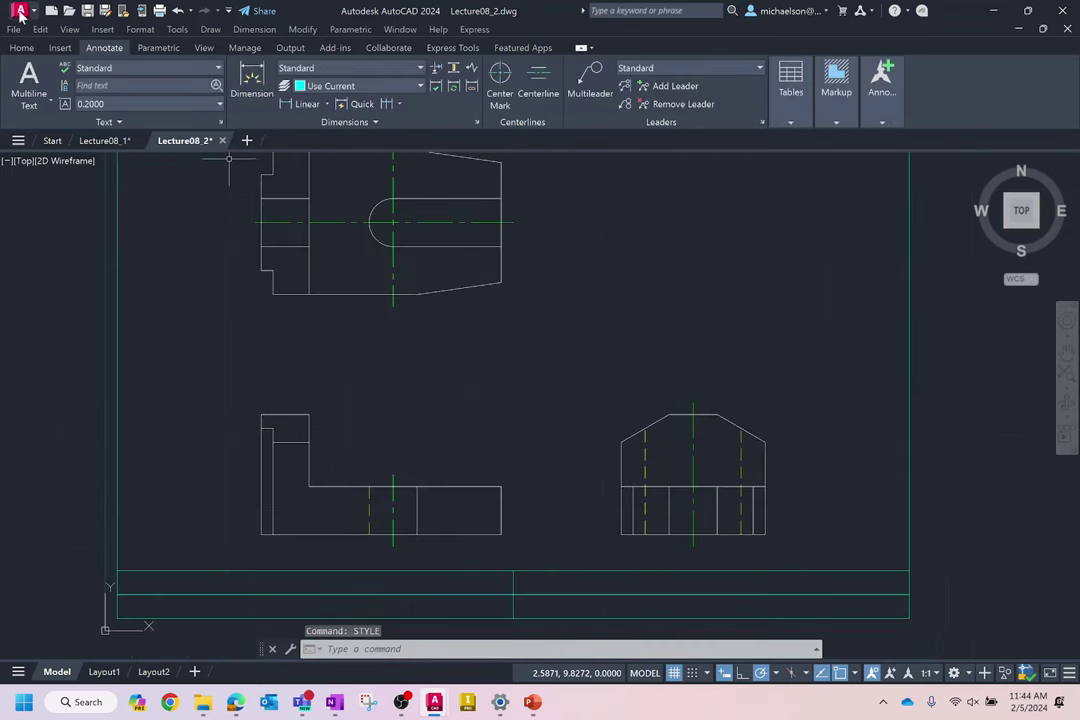
left_click(21, 47)
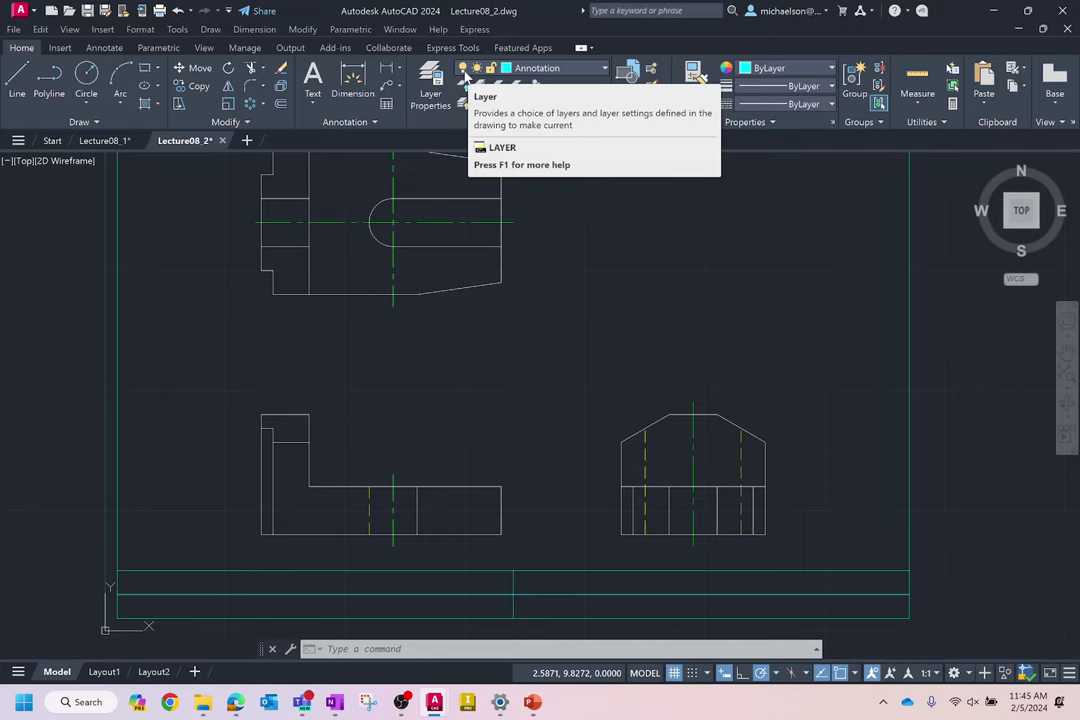
left_click(313, 80)
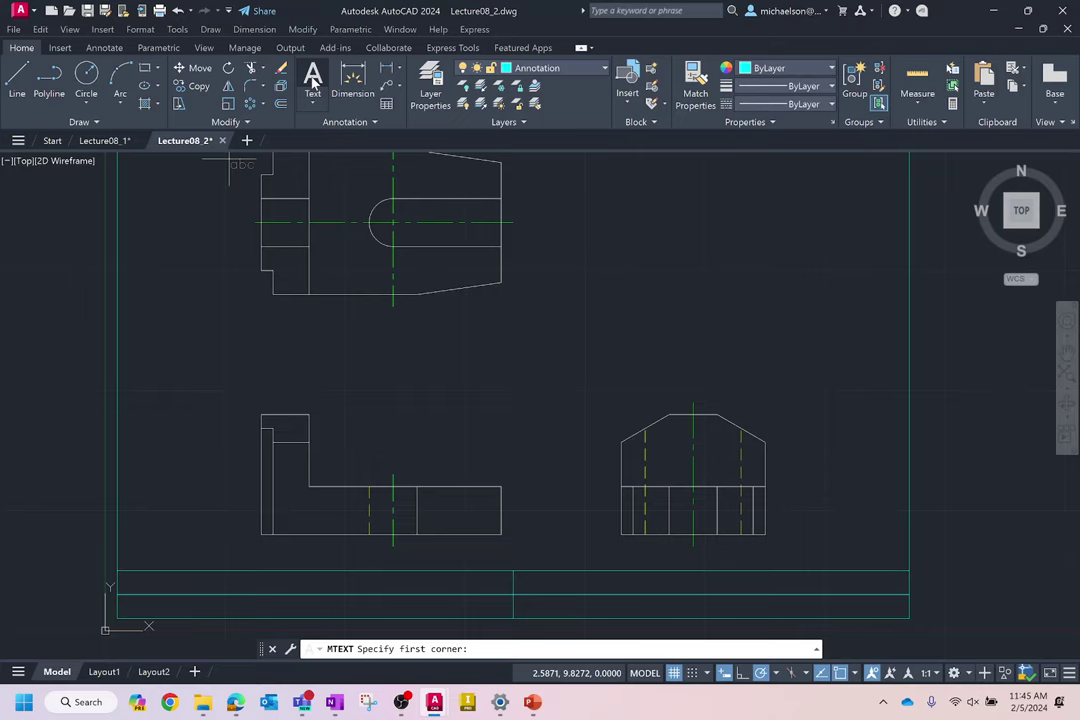
Draw an MC-justified text box from the title block corner to the cell divider.
left_click(117, 572)
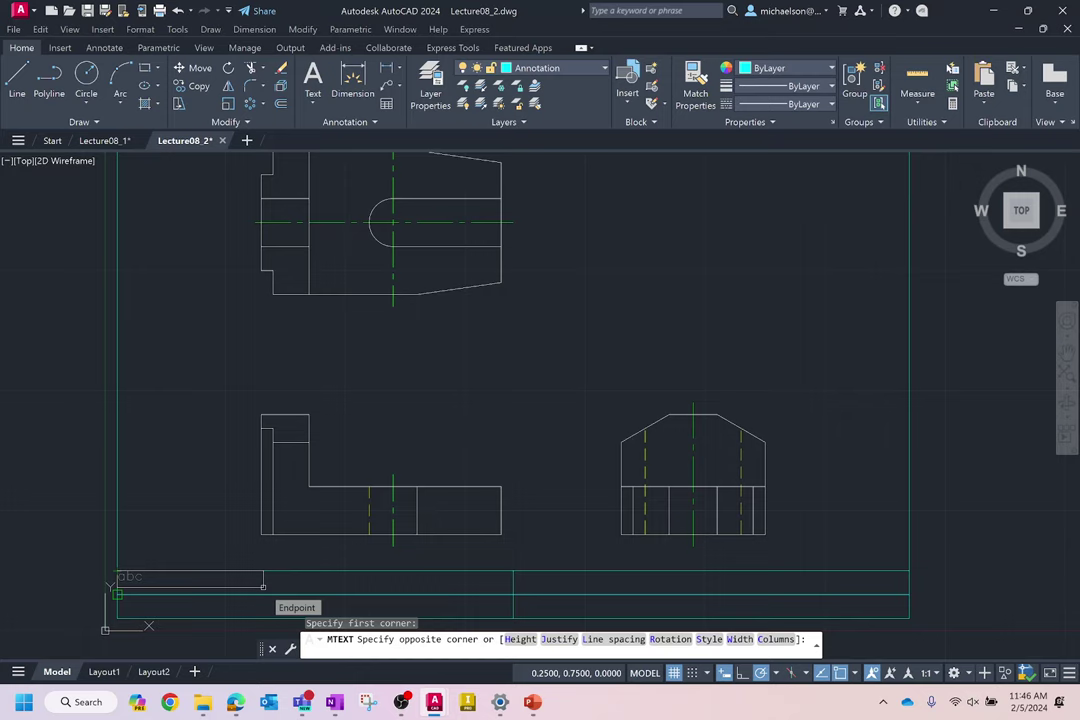
type("j")
key("Return")
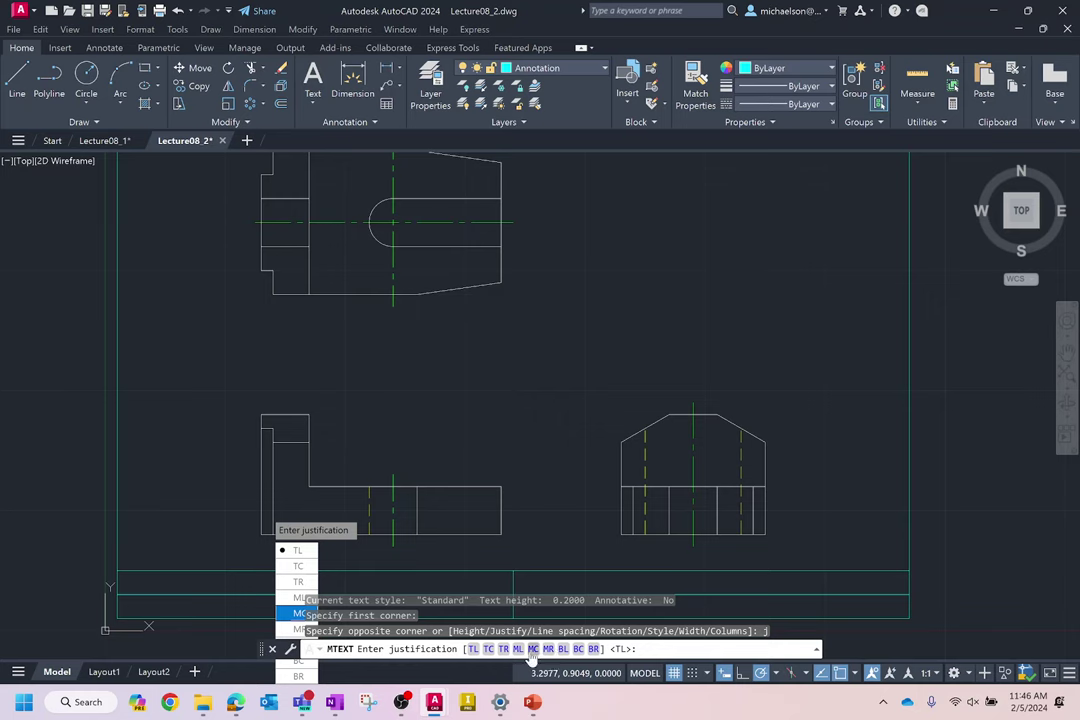
left_click(298, 613)
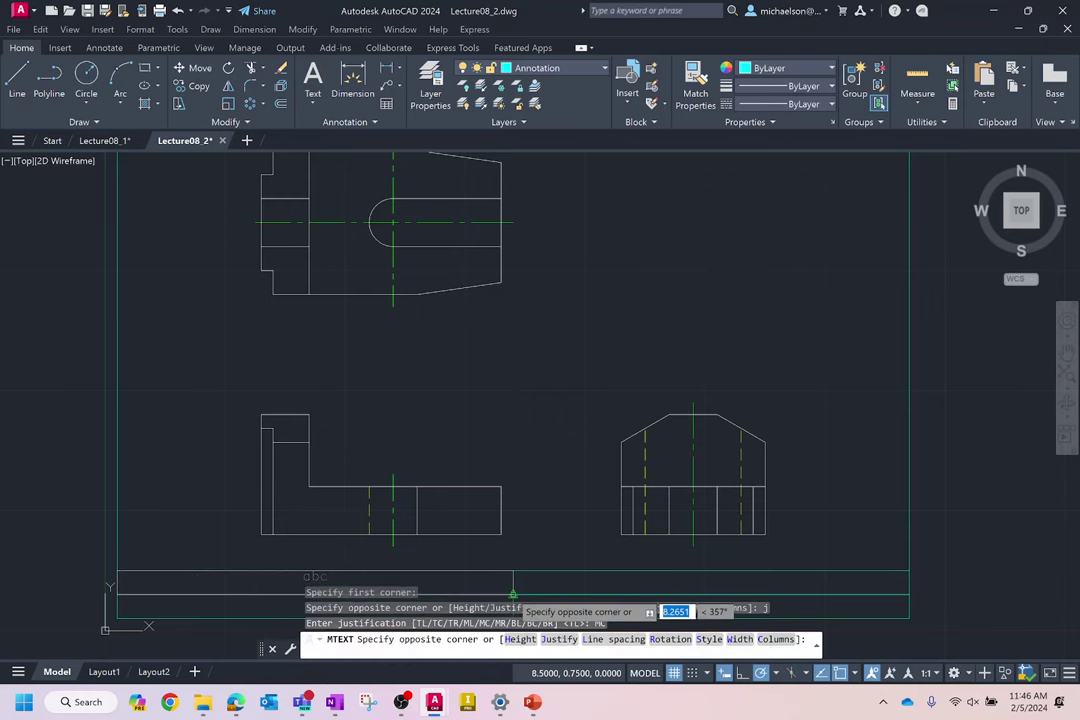
left_click(513, 594)
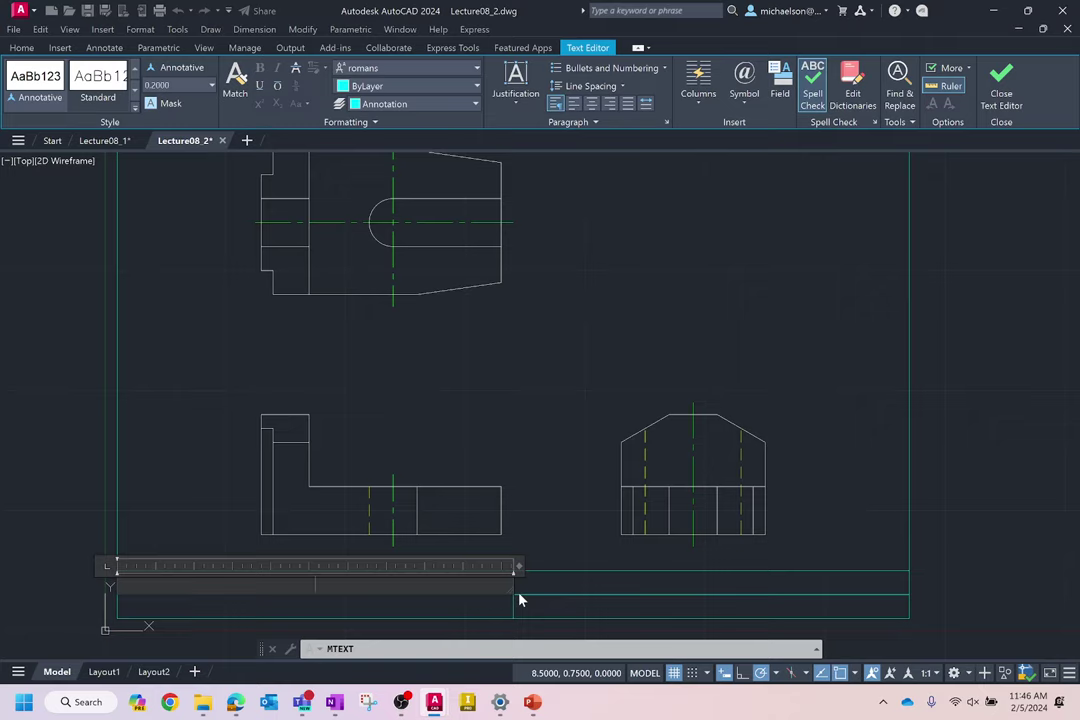
Type 'NAME:' followed by the instructor's full name and P.E., then commit the text.
type("NAME:  DR. GREGORY K. MICHAE")
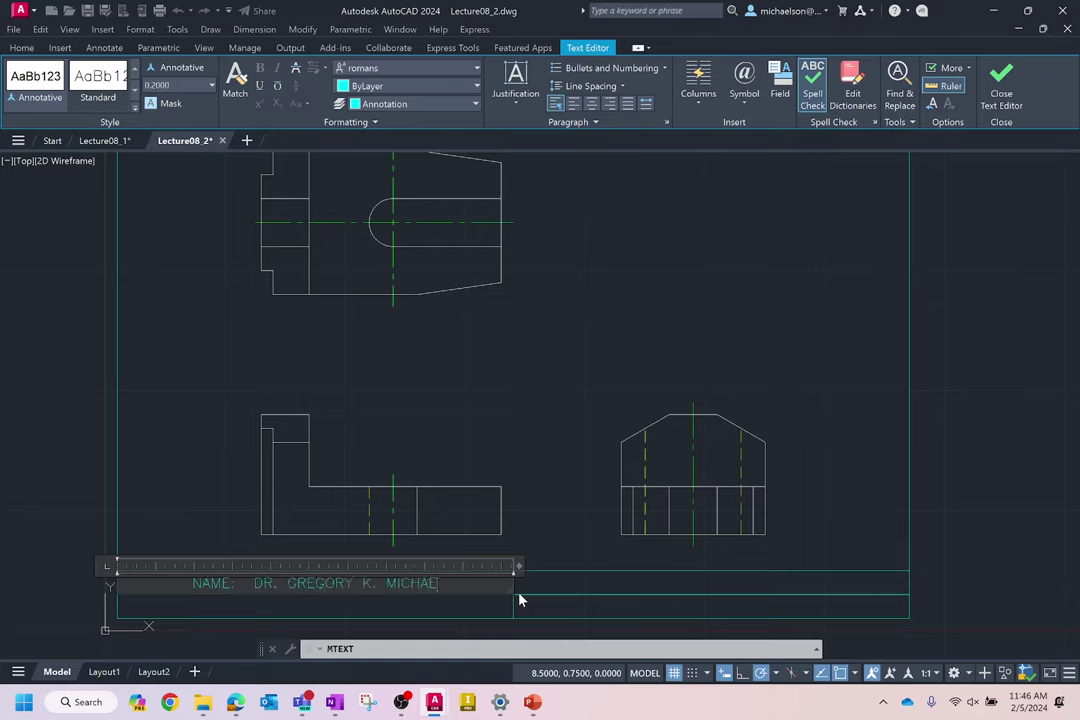
type("LSON")
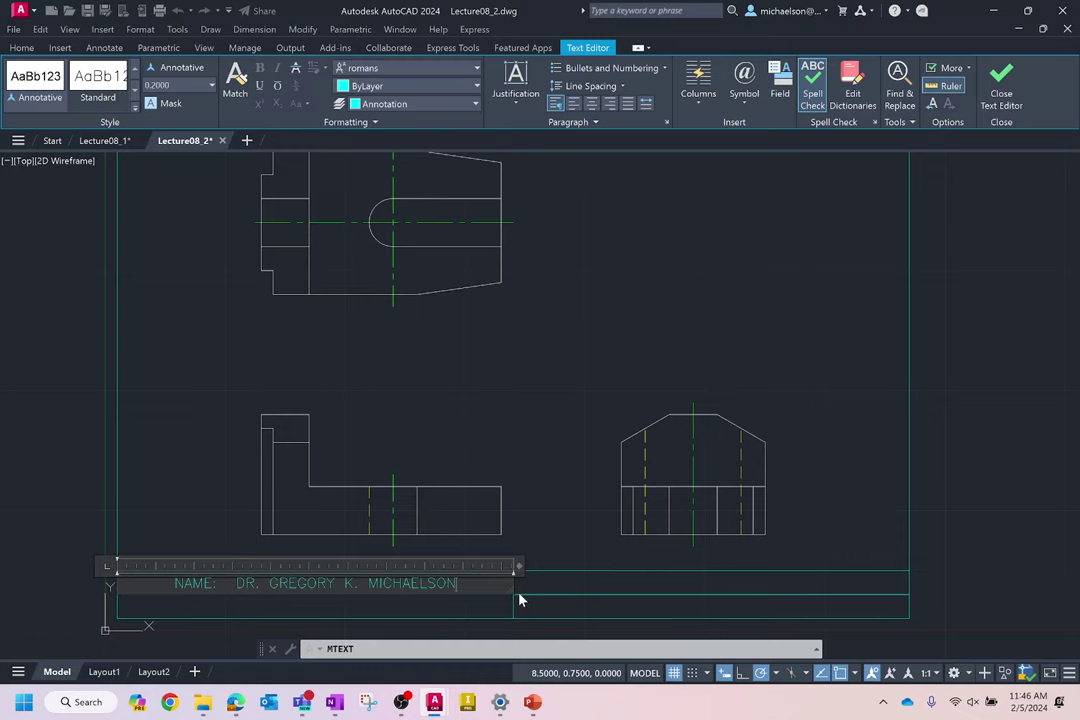
type(", P.E.")
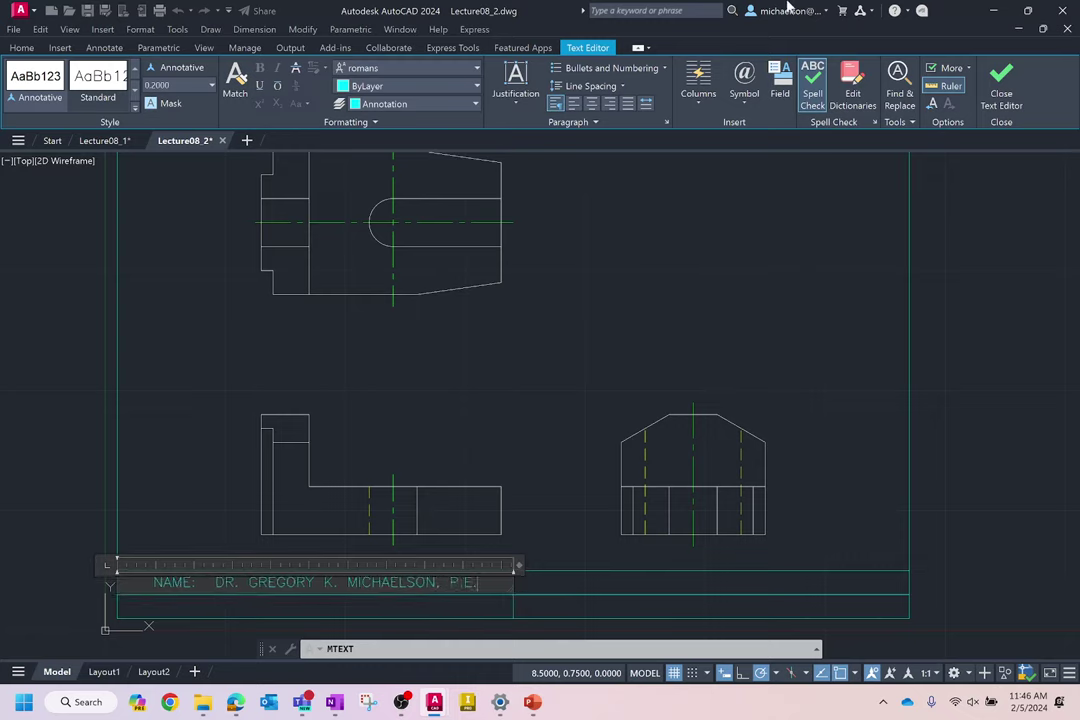
left_click(1003, 78)
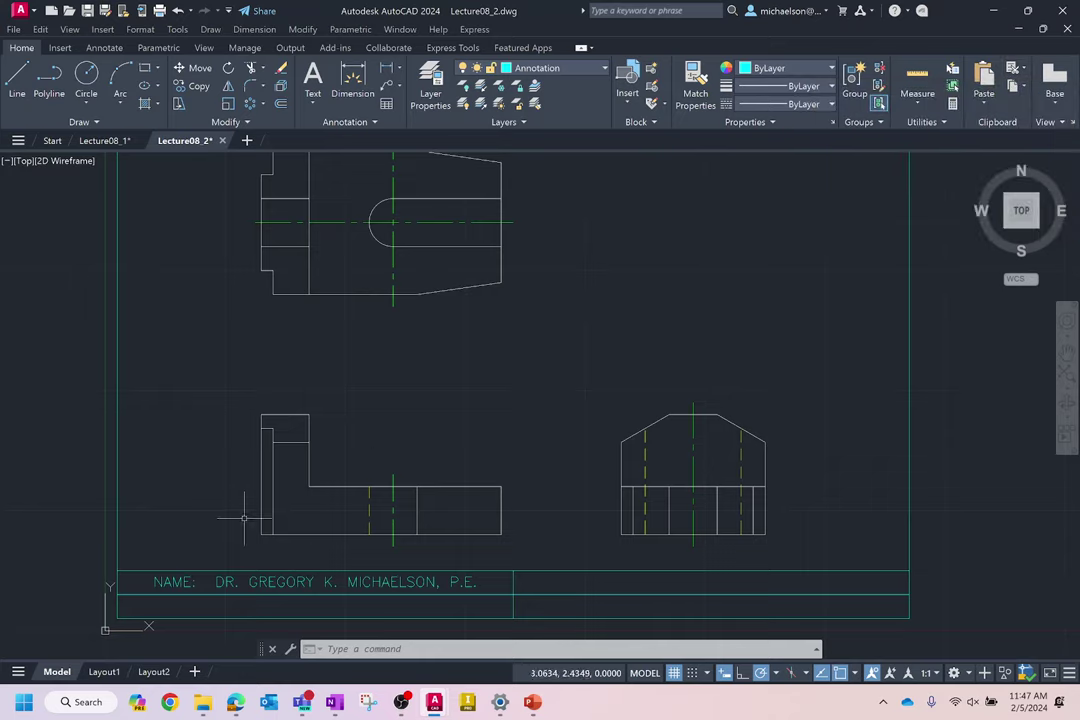
Edit the name text, underline only the word NAME, and close the editor.
left_click(253, 584)
double_click(253, 584)
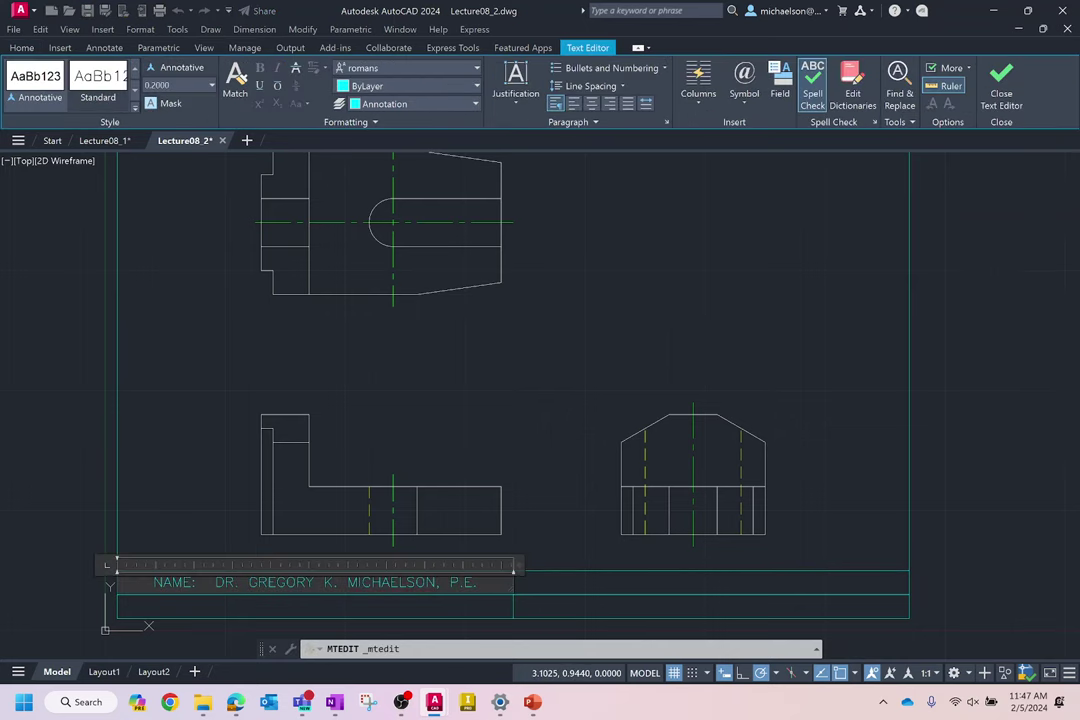
double_click(160, 584)
left_click(259, 86)
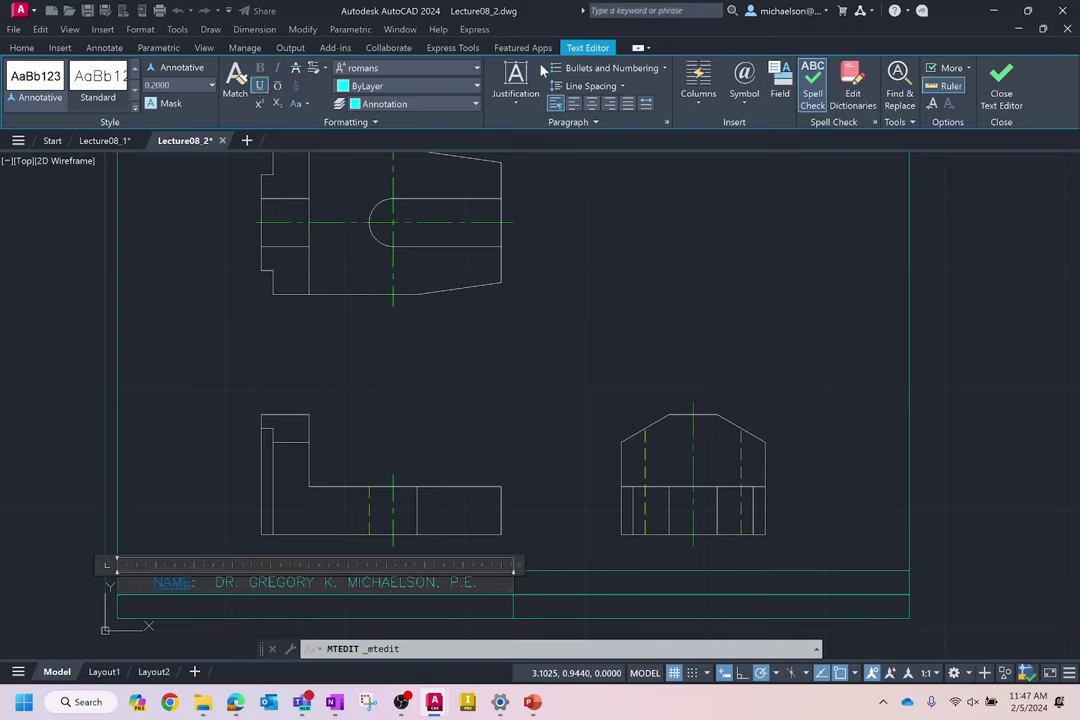
left_click(822, 362)
left_click(820, 356)
left_click(807, 356)
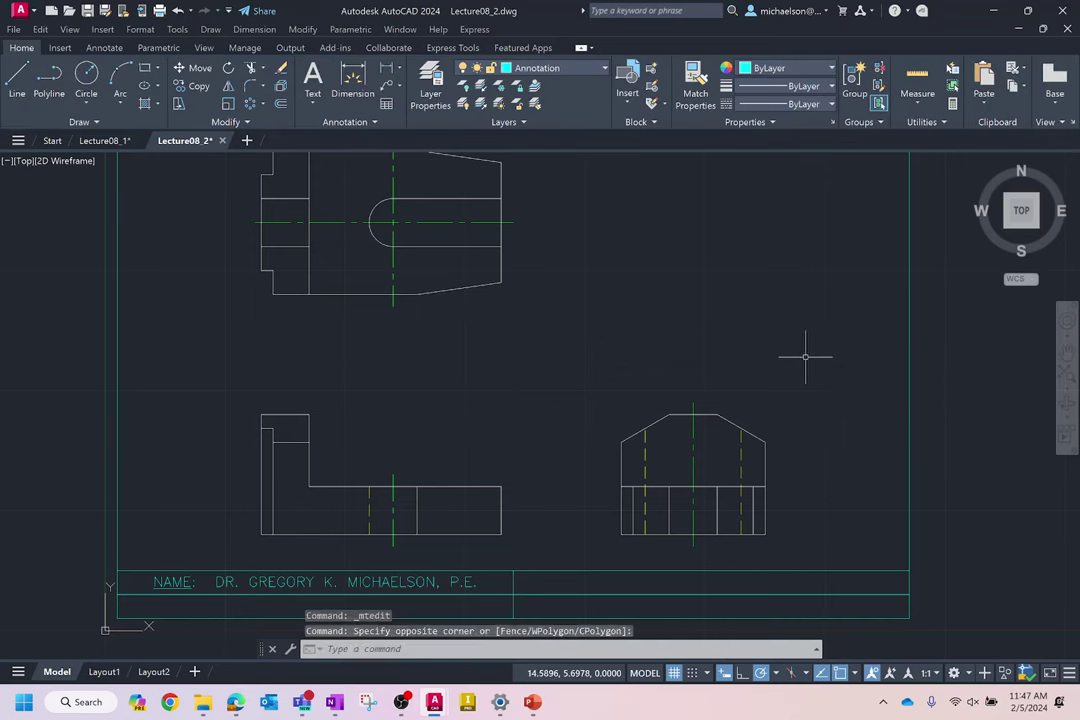